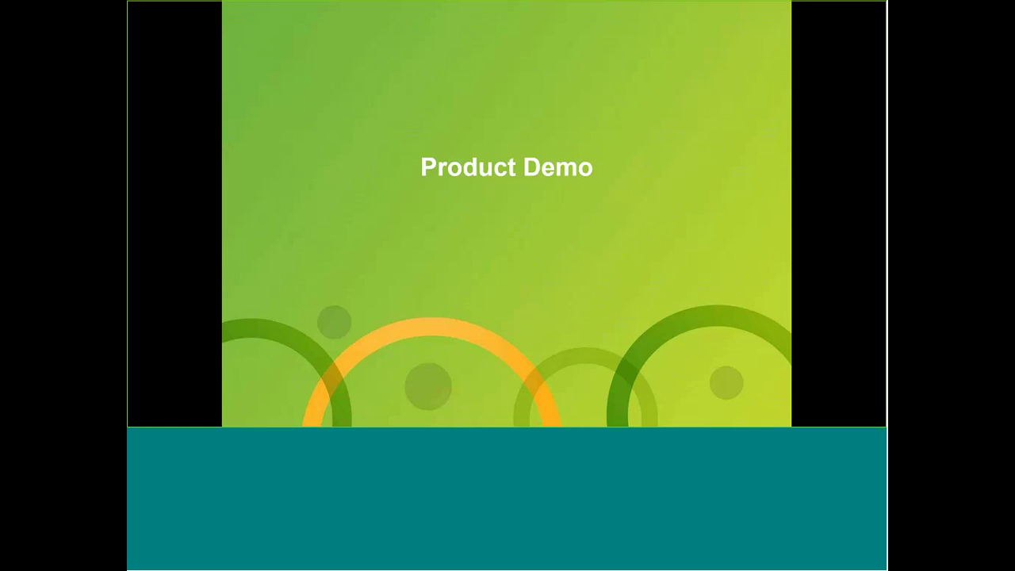
# Step: End the slide show and minimize the PowerPoint and QlikView NPrinting Designer windows
pyautogui.press('Escape')
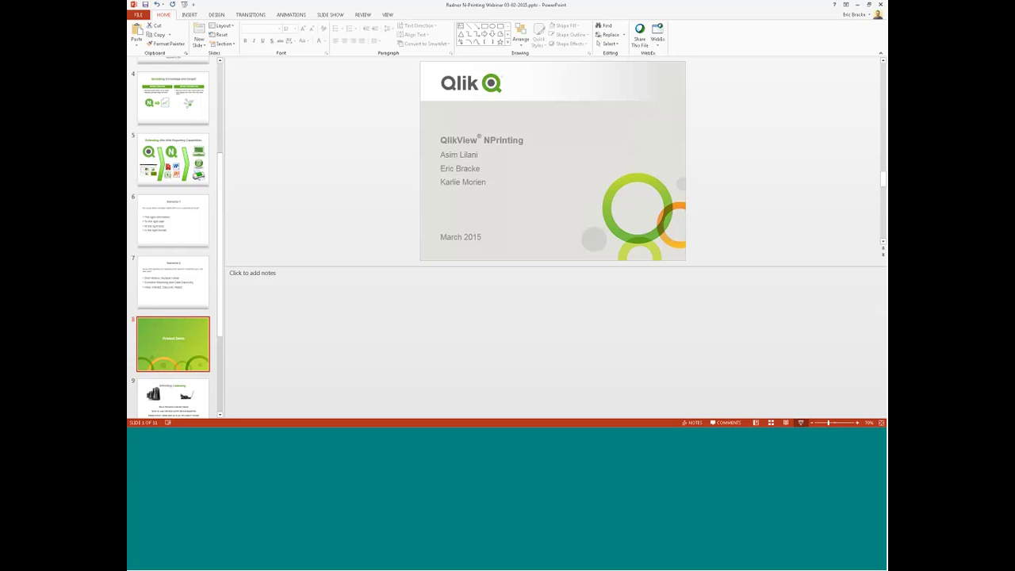
pyautogui.click(858, 7)
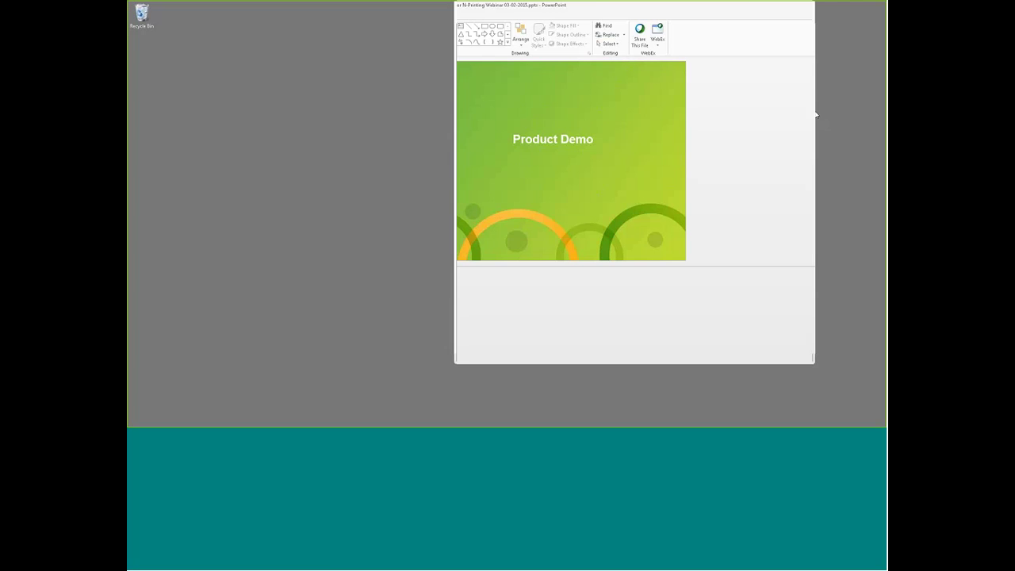
pyautogui.moveTo(659, 27); pyautogui.dragTo(657, 46)
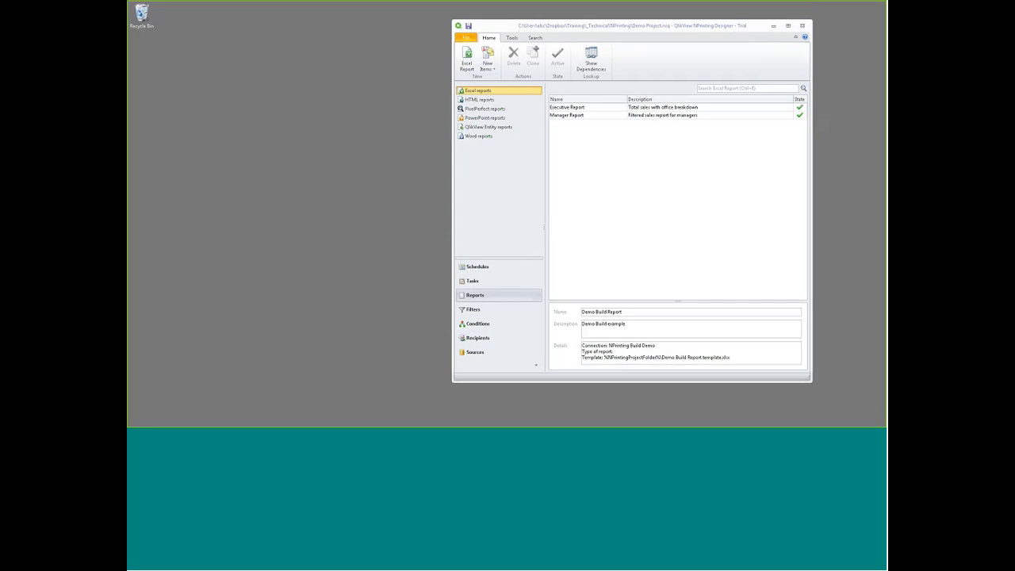
pyautogui.click(774, 26)
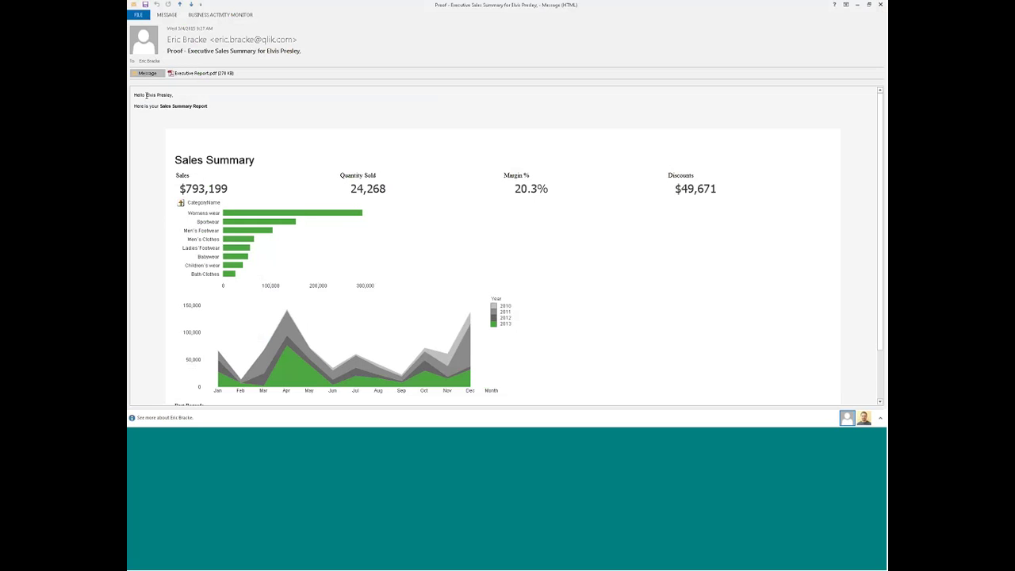
# Step: Examine the executive sales summary email, from the personalized greeting down to the charts and closing link
pyautogui.moveTo(146, 95); pyautogui.dragTo(184, 95)
pyautogui.click(226, 101)
pyautogui.scroll(-1, 271, 123)
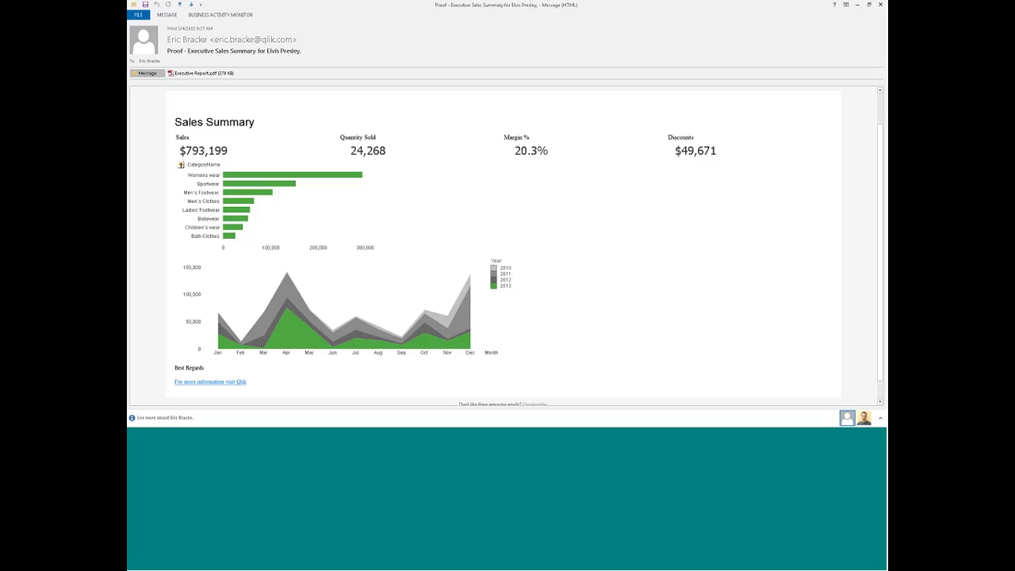
# Step: Open the attached Executive Report.pdf in a maximized window, look through its summary and sales office pages, and close it
pyautogui.click(208, 74)
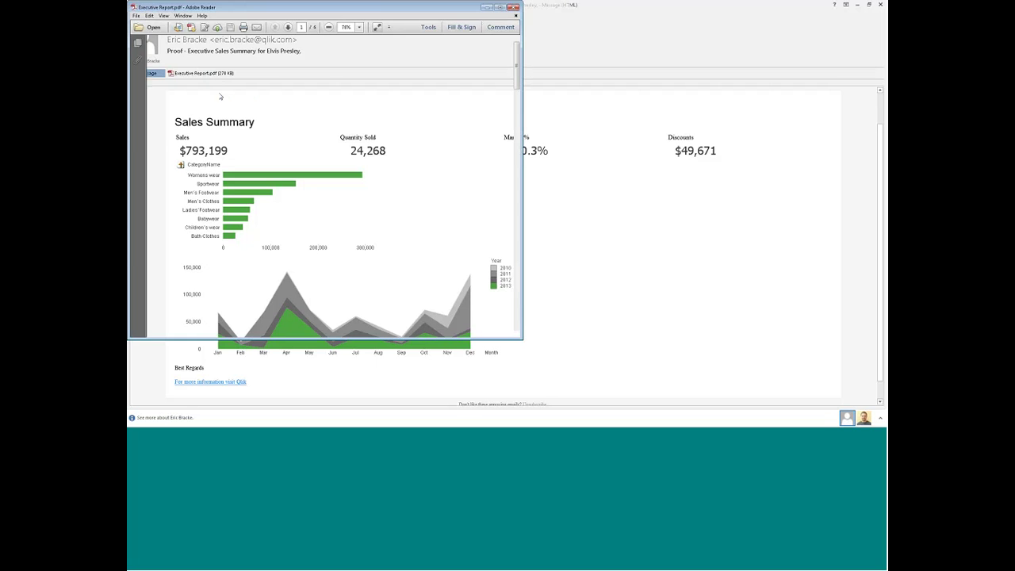
pyautogui.doubleClick(339, 13)
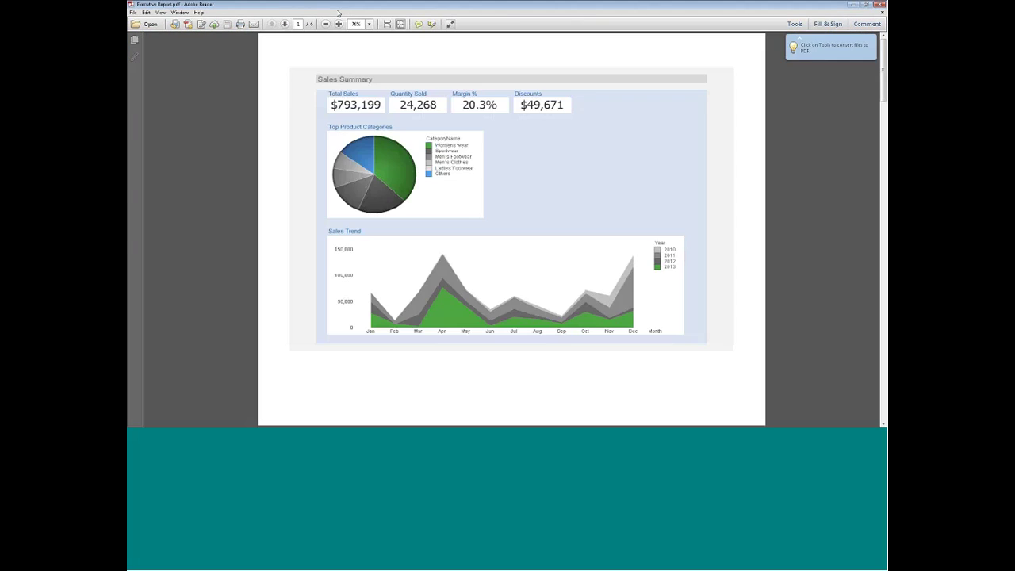
pyautogui.click(285, 25)
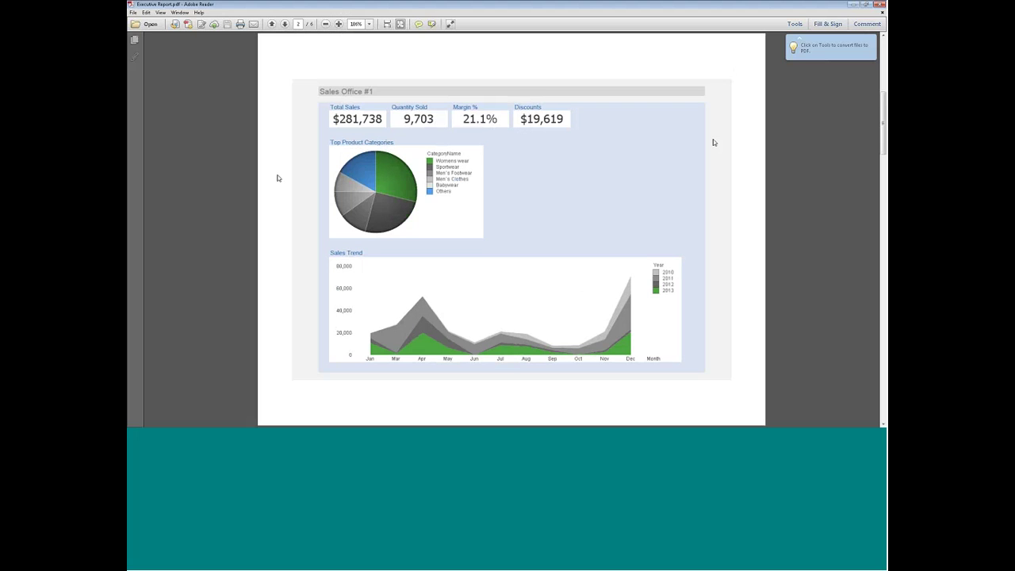
pyautogui.scroll(-1, 713, 141)
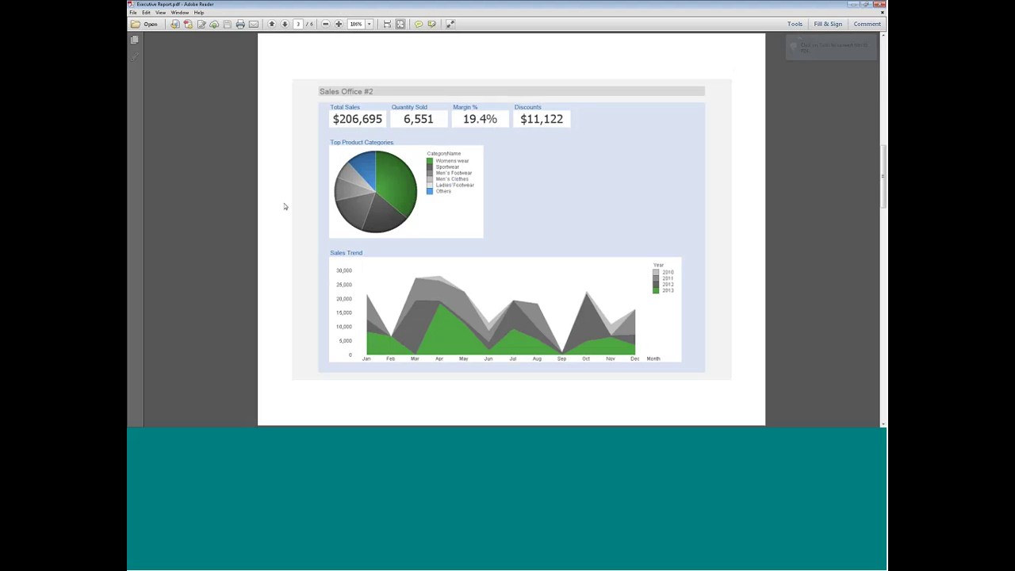
pyautogui.scroll(-3, 285, 206)
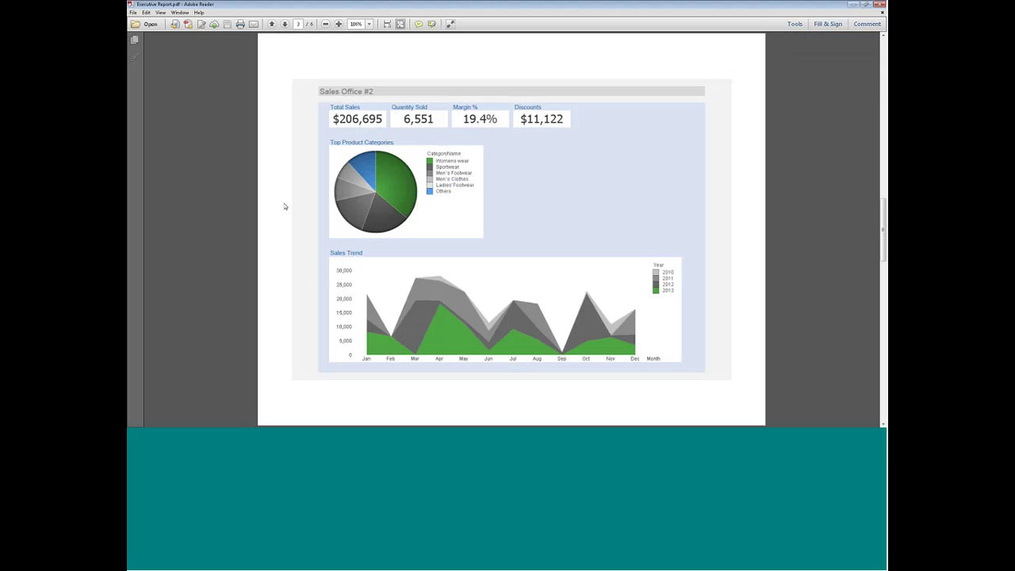
pyautogui.scroll(-6, 285, 206)
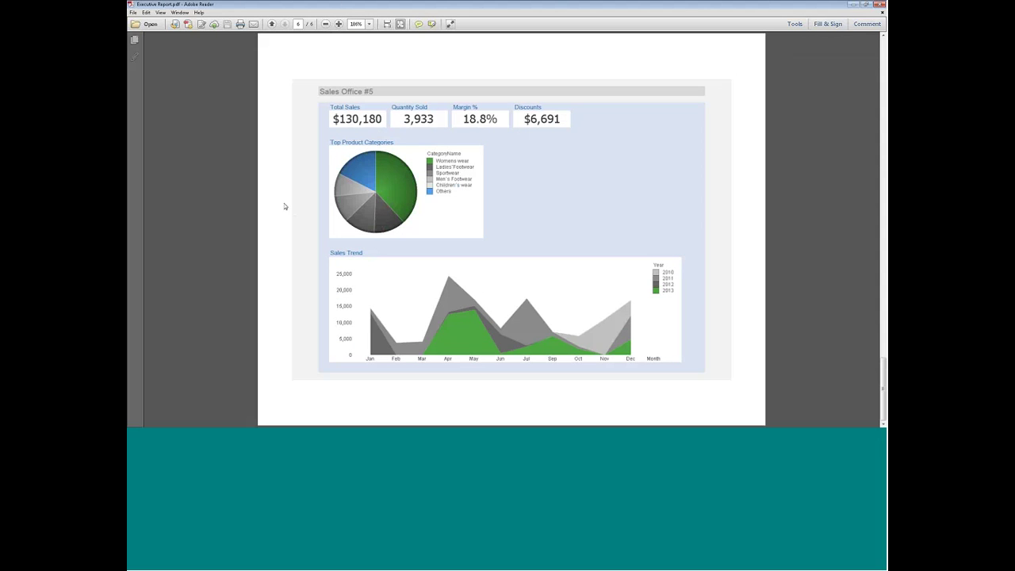
pyautogui.scroll(3, 285, 206)
pyautogui.scroll(12, 285, 207)
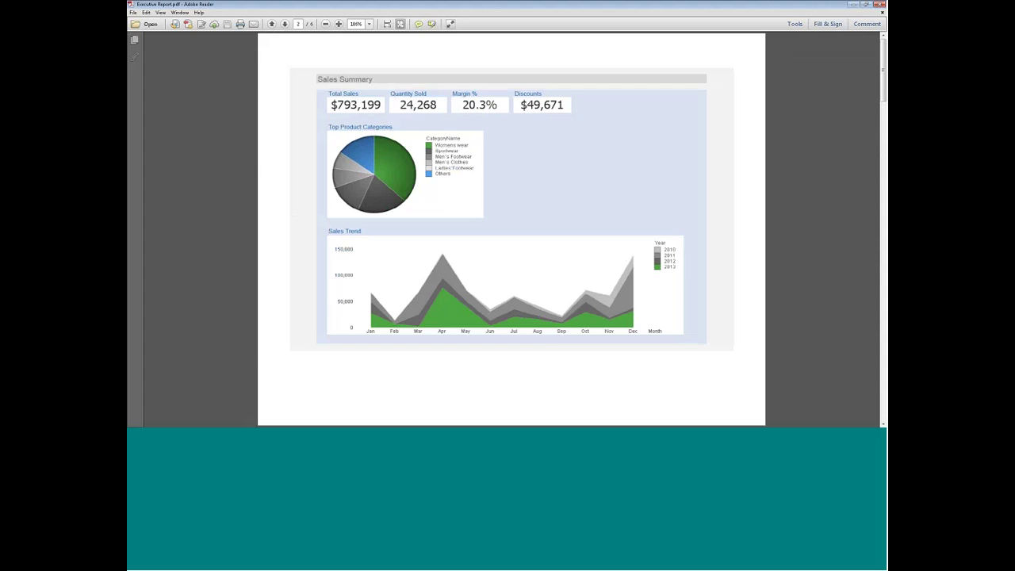
pyautogui.click(880, 6)
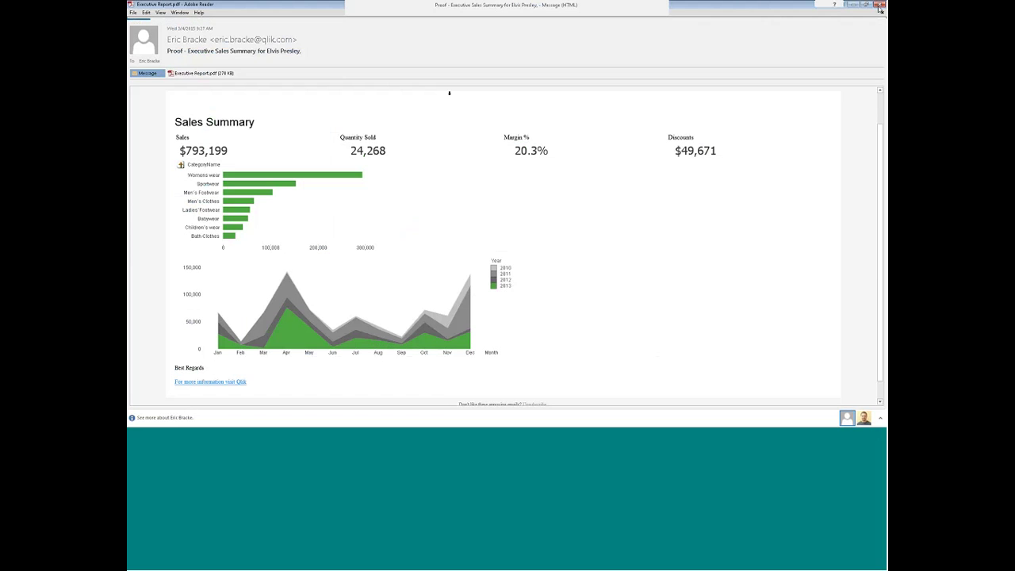
# Step: Look over the executive email's embedded sales summary again and minimize the message window
pyautogui.click(167, 16)
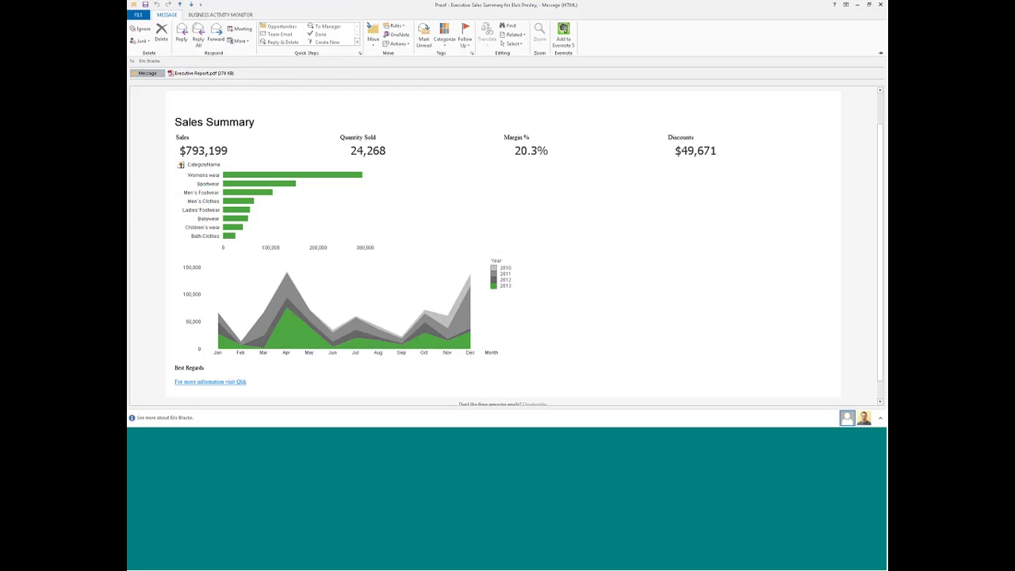
pyautogui.click(304, 211)
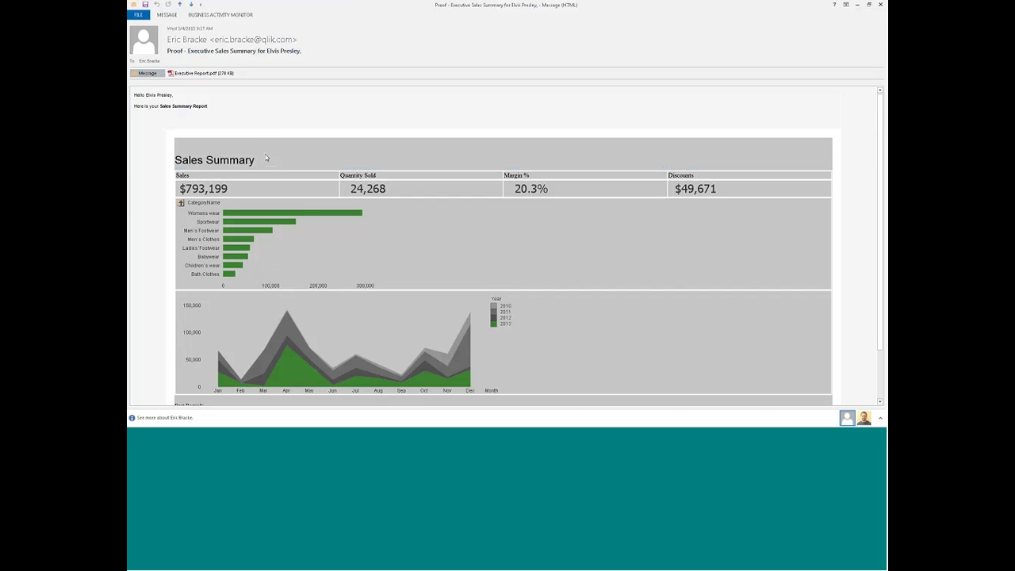
pyautogui.click(858, 5)
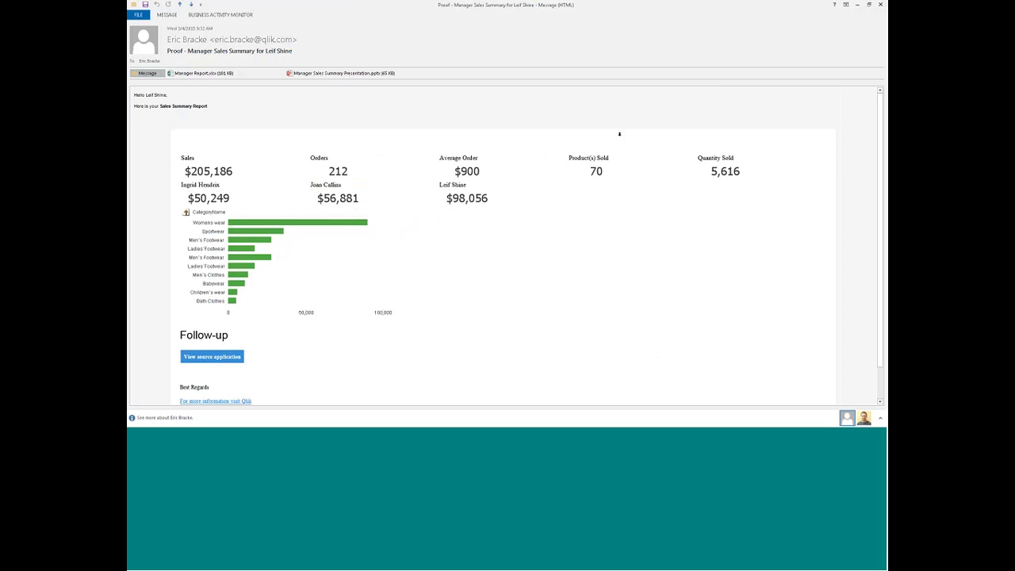
# Step: Examine the manager sales summary email, highlighting the greeting and the row of individual sales figures, down to the Follow-up section
pyautogui.moveTo(146, 95); pyautogui.dragTo(193, 102)
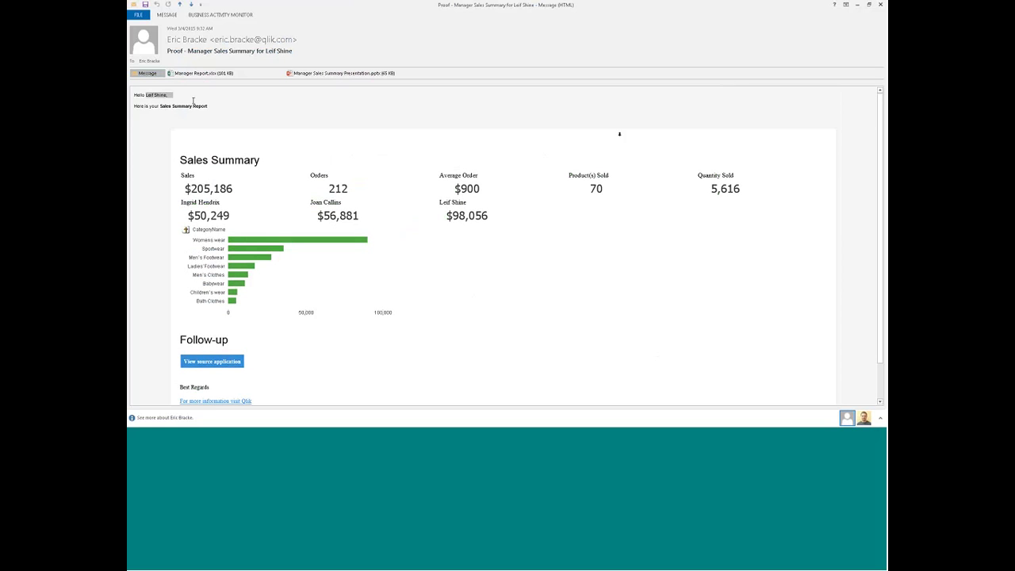
pyautogui.click(193, 102)
pyautogui.scroll(-1, 189, 120)
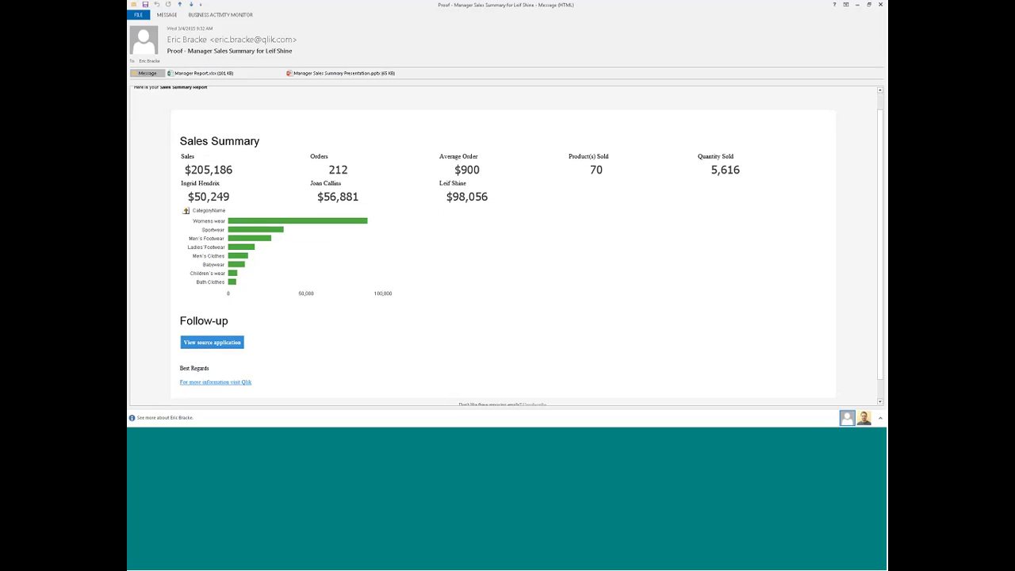
pyautogui.moveTo(181, 183); pyautogui.dragTo(566, 198)
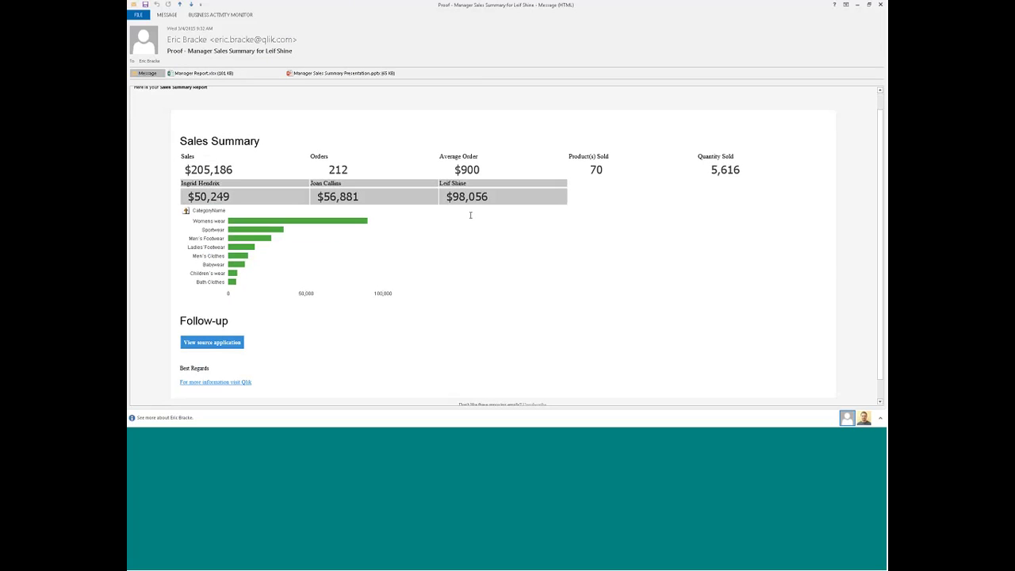
pyautogui.scroll(-2, 470, 215)
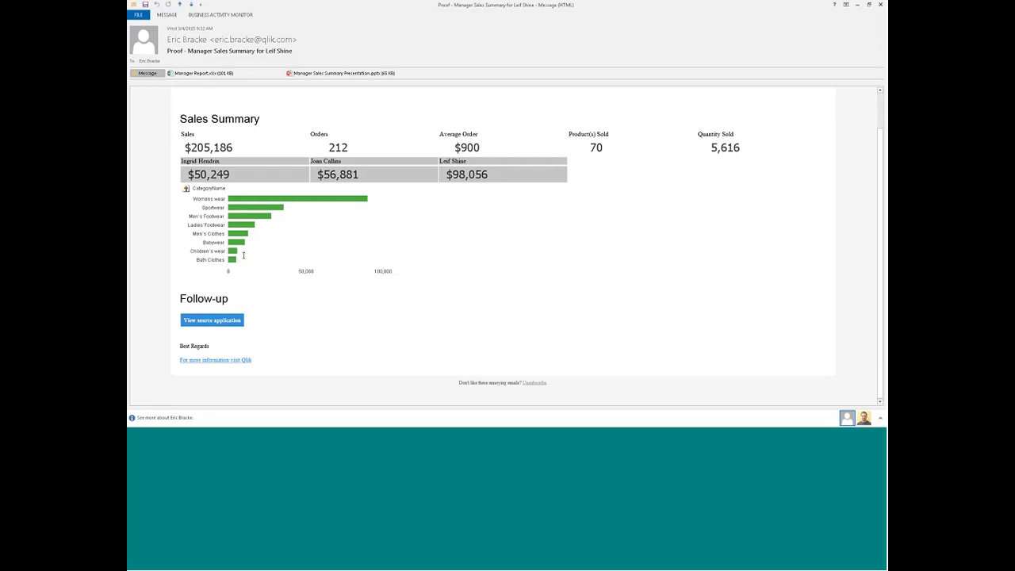
pyautogui.scroll(2, 244, 255)
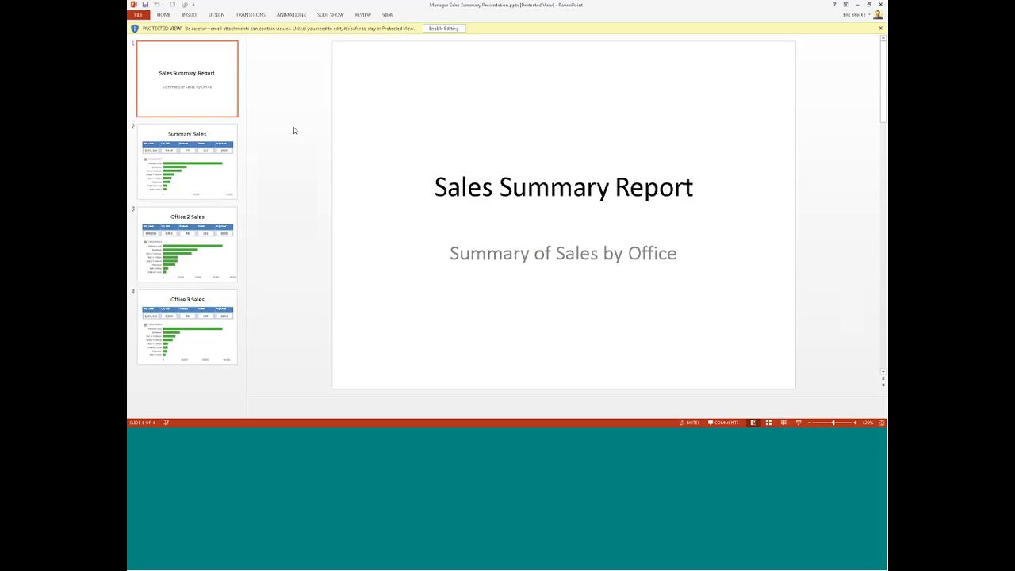
# Step: Page through the Summary Sales and office sales slides of Manager Sales Summary Presentation.pptx
pyautogui.press('pagedown')
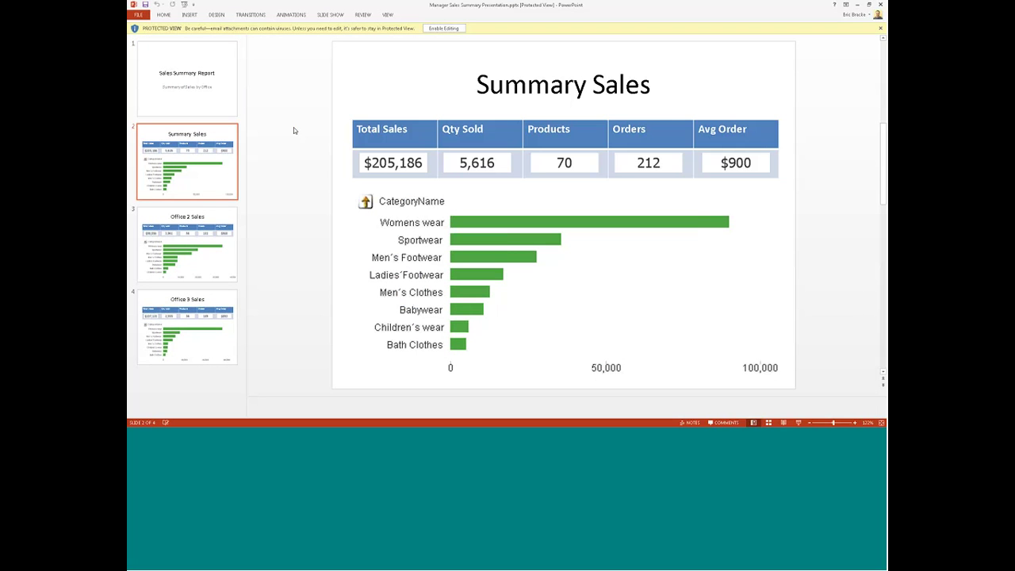
pyautogui.press('pagedown')
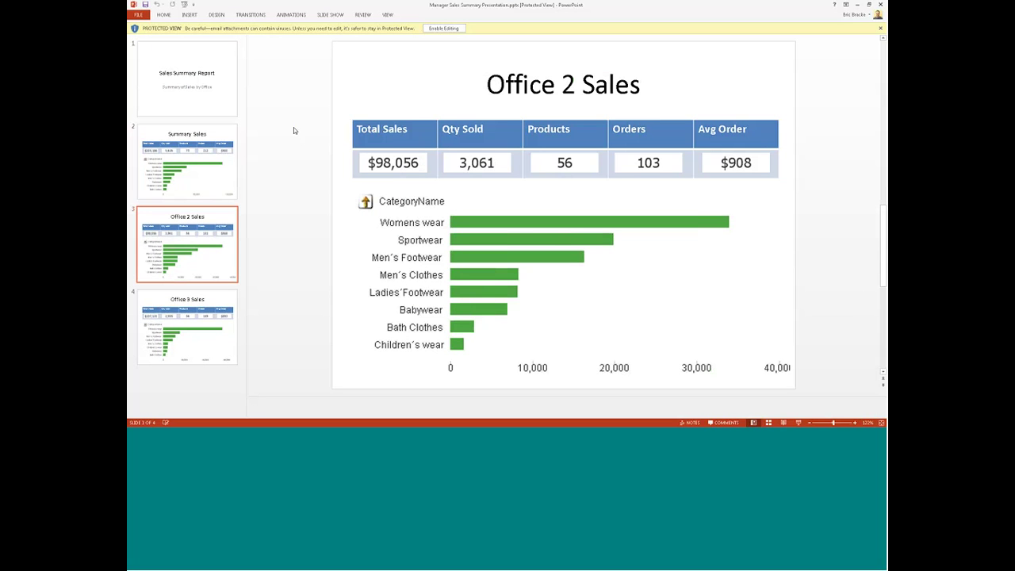
pyautogui.scroll(-1, 294, 130)
pyautogui.scroll(3, 294, 130)
pyautogui.scroll(-1, 293, 130)
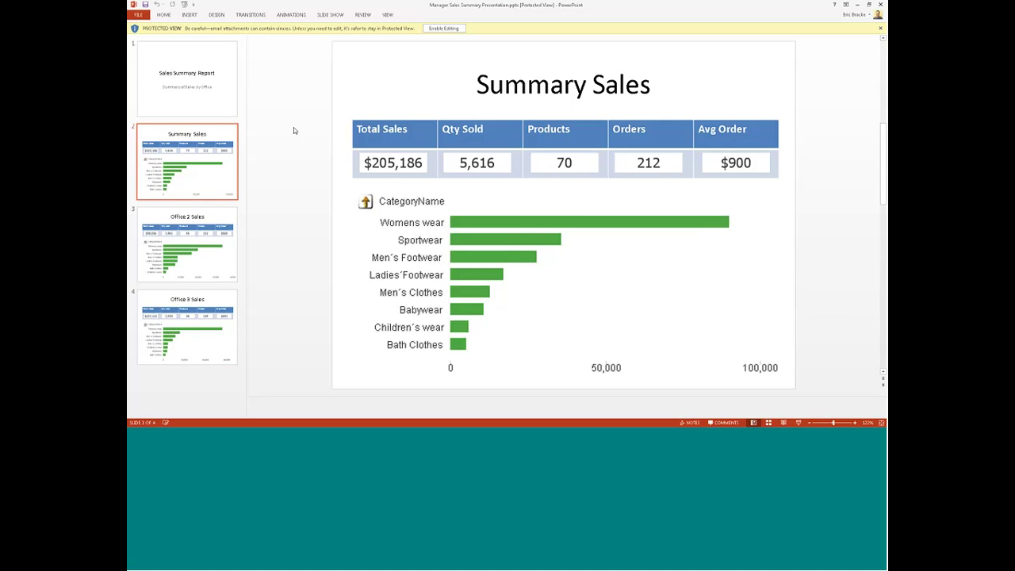
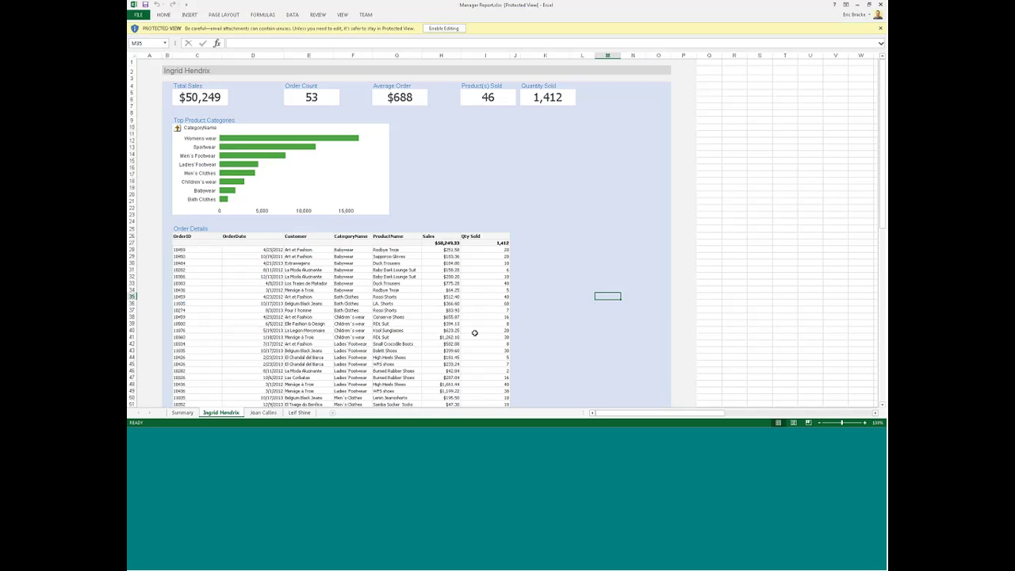
# Step: Close the Manager Report workbook and open the manager email's linked source application, NPrinting.qvw, in a maximized QlikView window
pyautogui.click(880, 4)
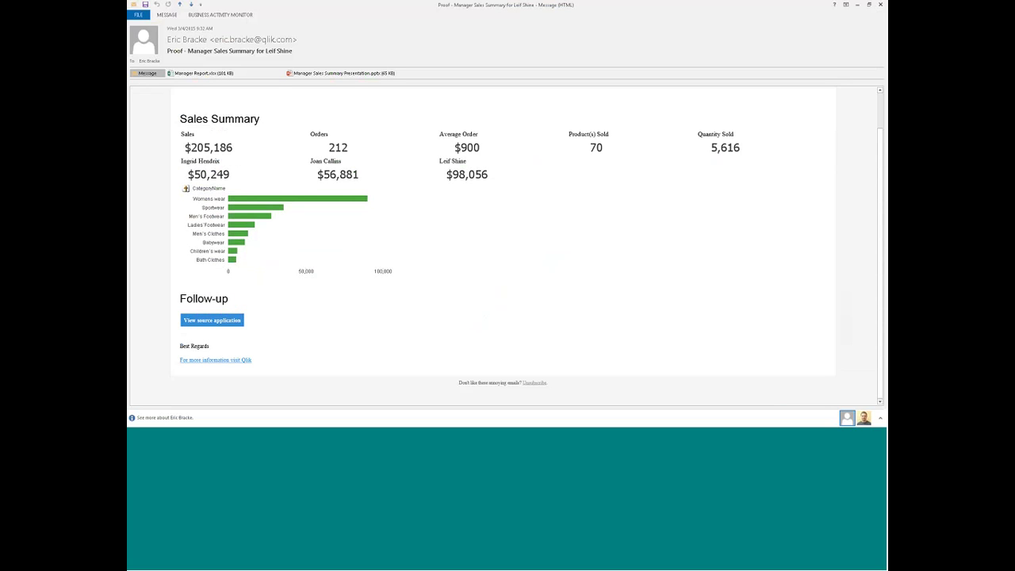
pyautogui.click(213, 321)
pyautogui.click(528, 251)
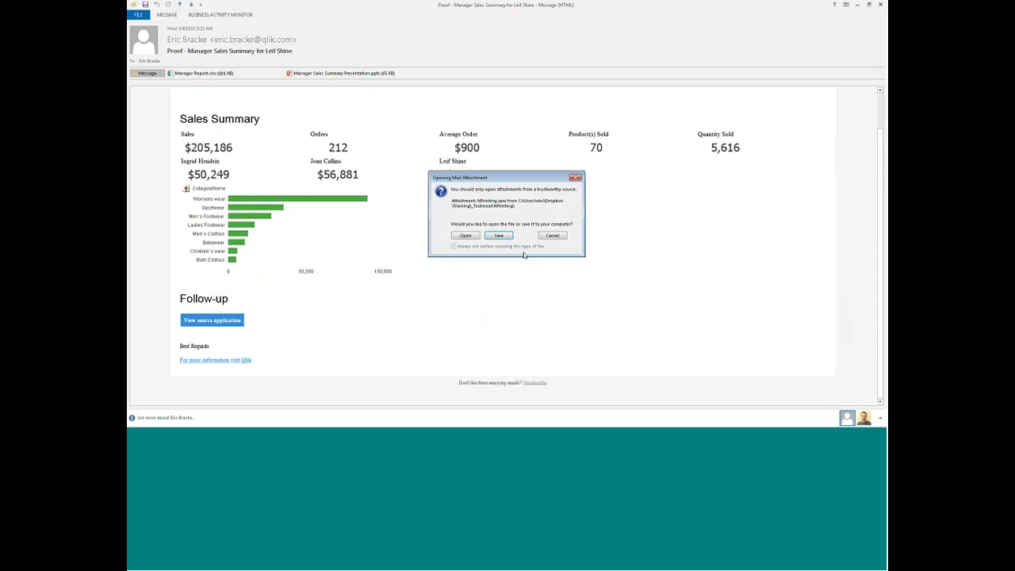
pyautogui.click(468, 236)
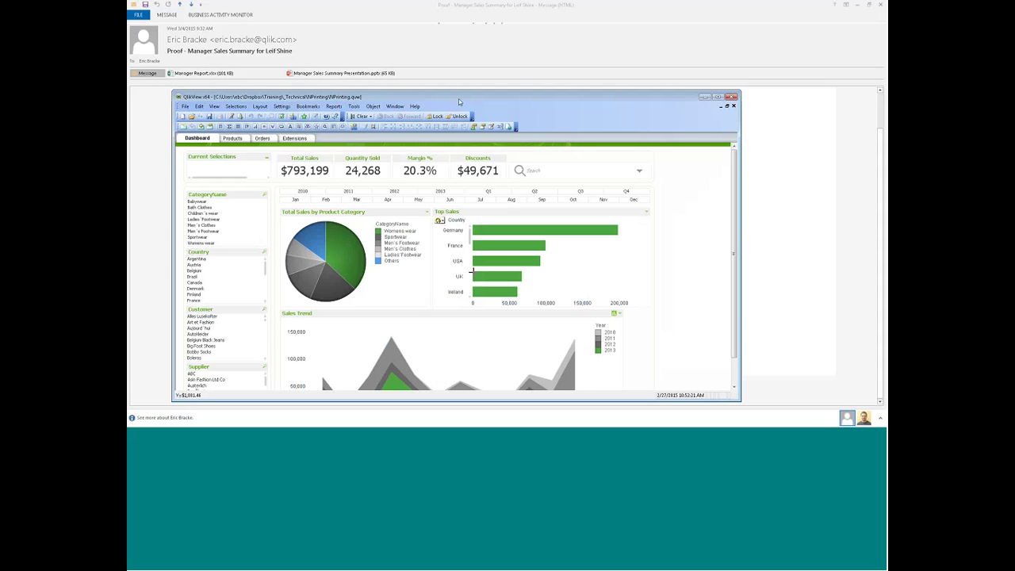
pyautogui.doubleClick(458, 102)
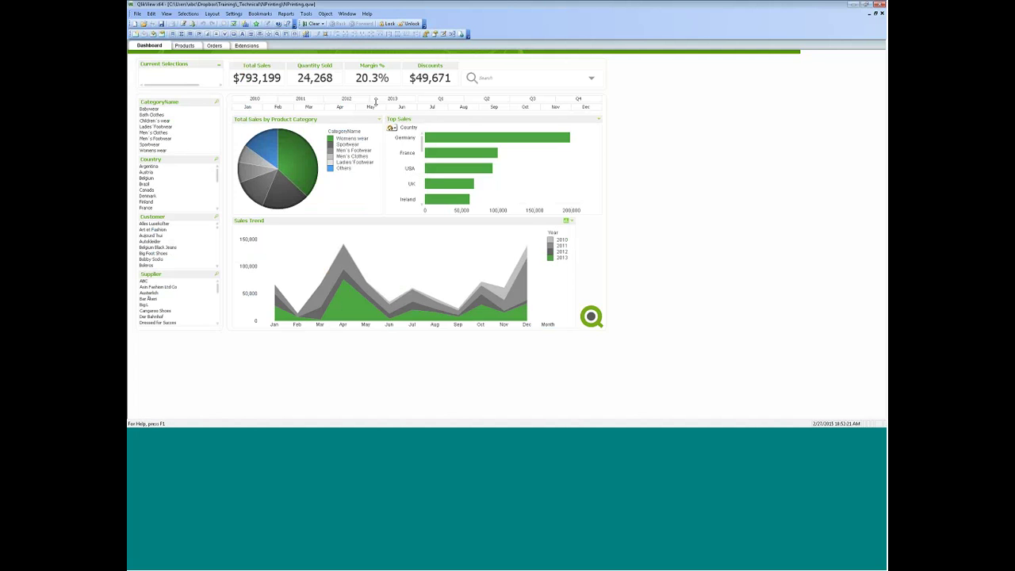
# Step: Filter the QlikView data to year 2012 and the Men's Clothes category, viewing the Orders and Products sheets
pyautogui.click(350, 98)
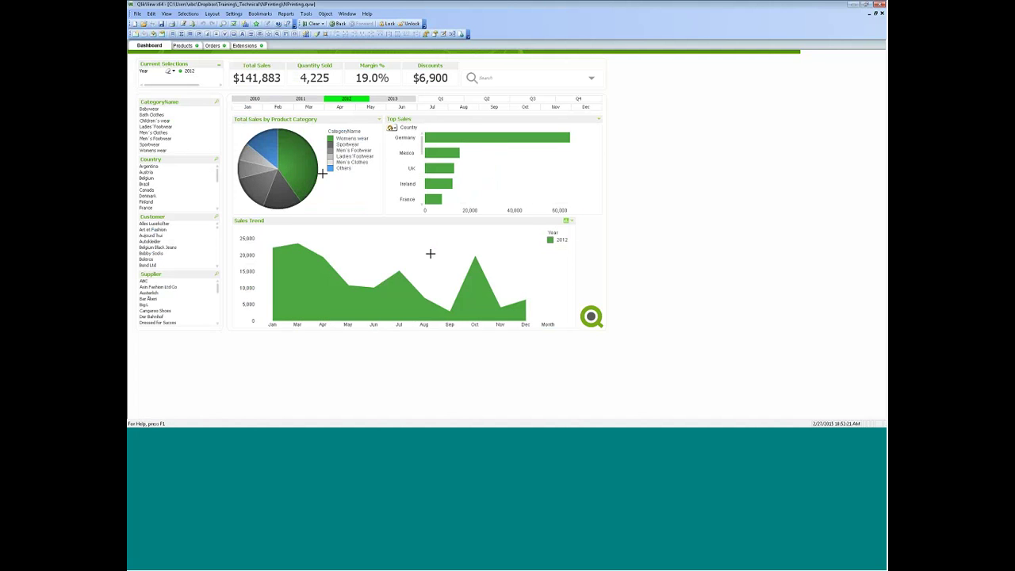
pyautogui.click(213, 45)
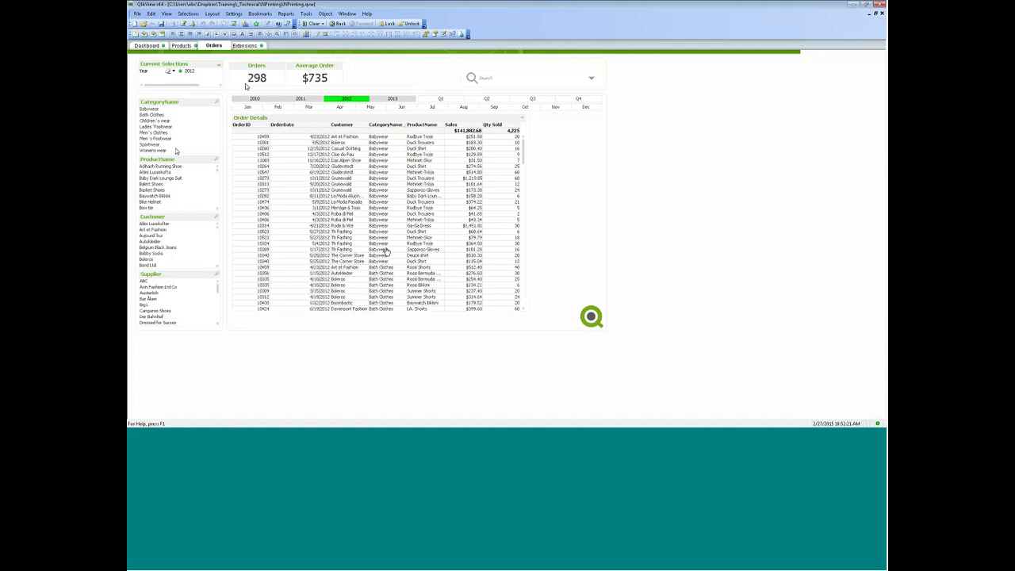
pyautogui.click(159, 132)
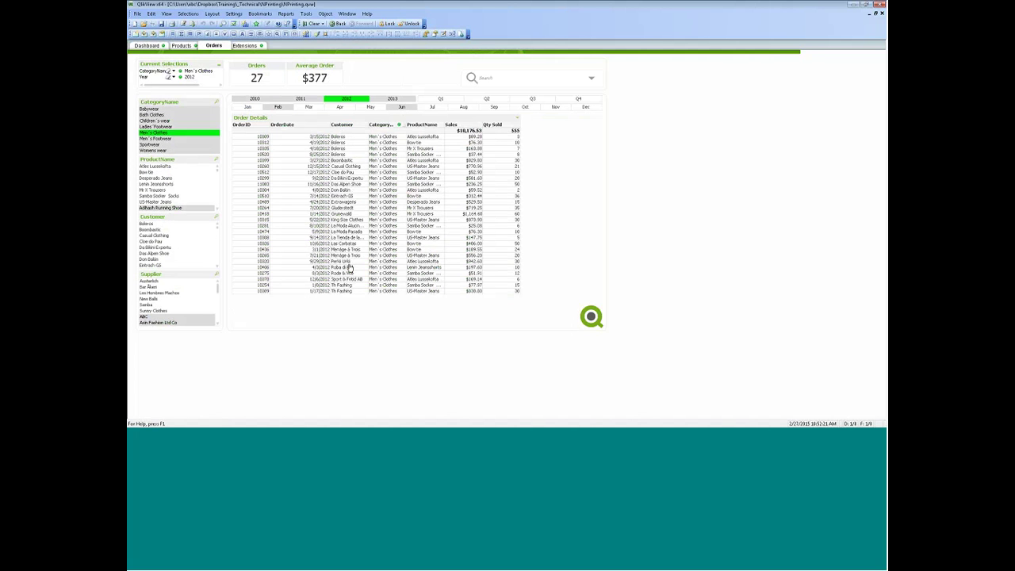
pyautogui.click(183, 45)
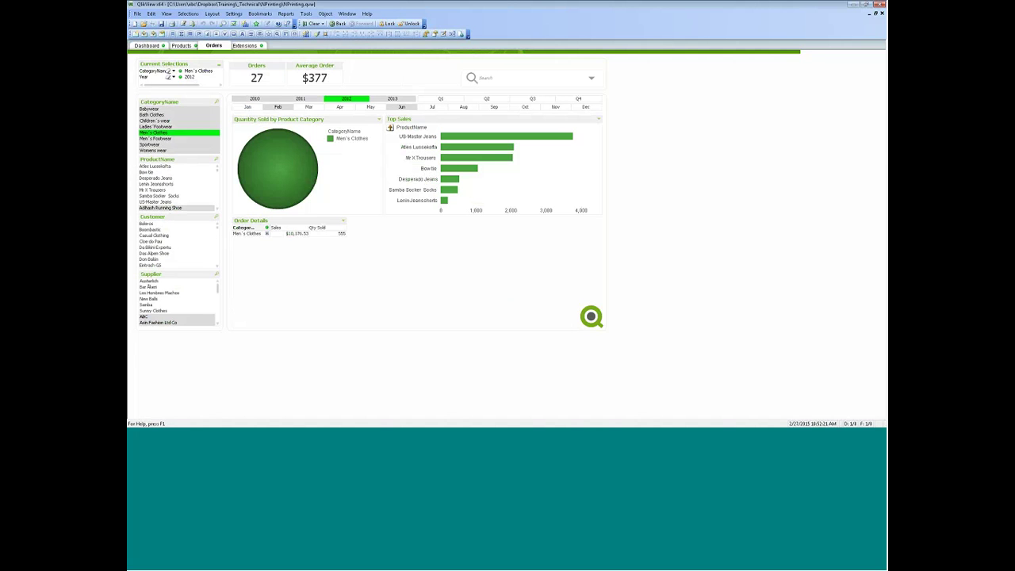
# Step: Clear all QlikView selections and minimize the application to return to the manager email
pyautogui.hotkey('ctrl', 'shift', 'd')
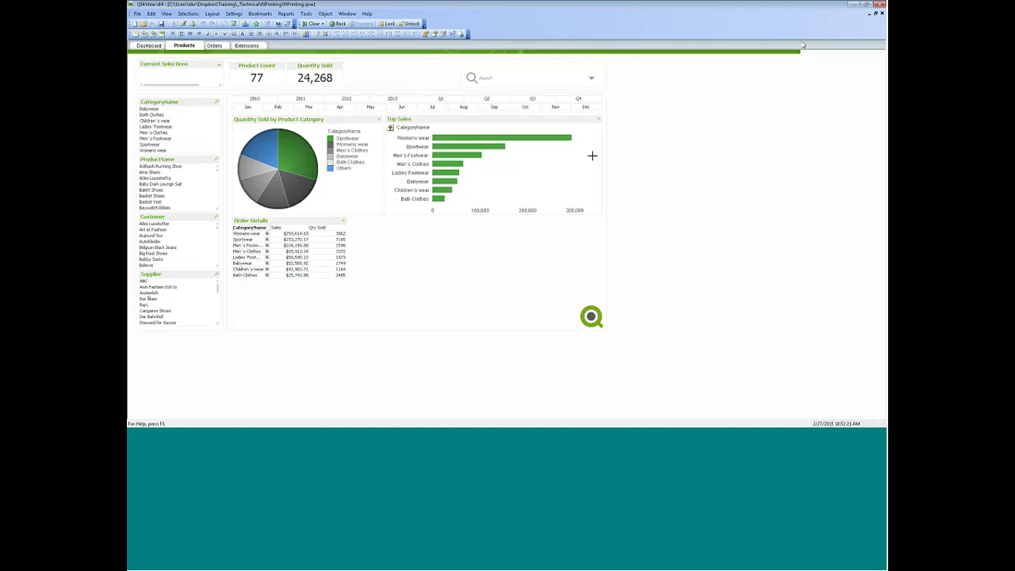
pyautogui.click(853, 10)
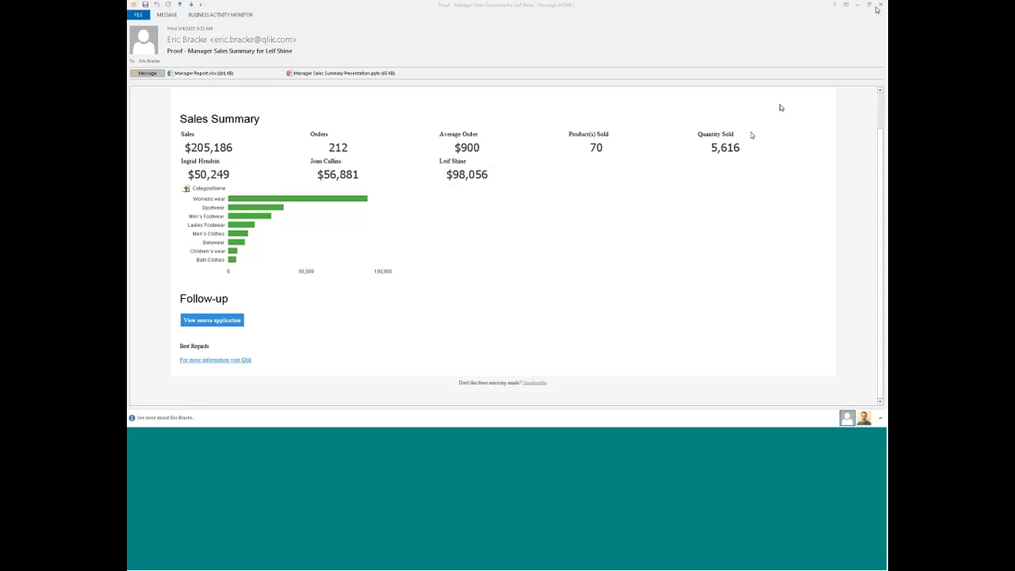
# Step: Close the manager email and switch the Sales Trend chart on QlikView's Dashboard sheet to a bar chart
pyautogui.scroll(1, 487, 310)
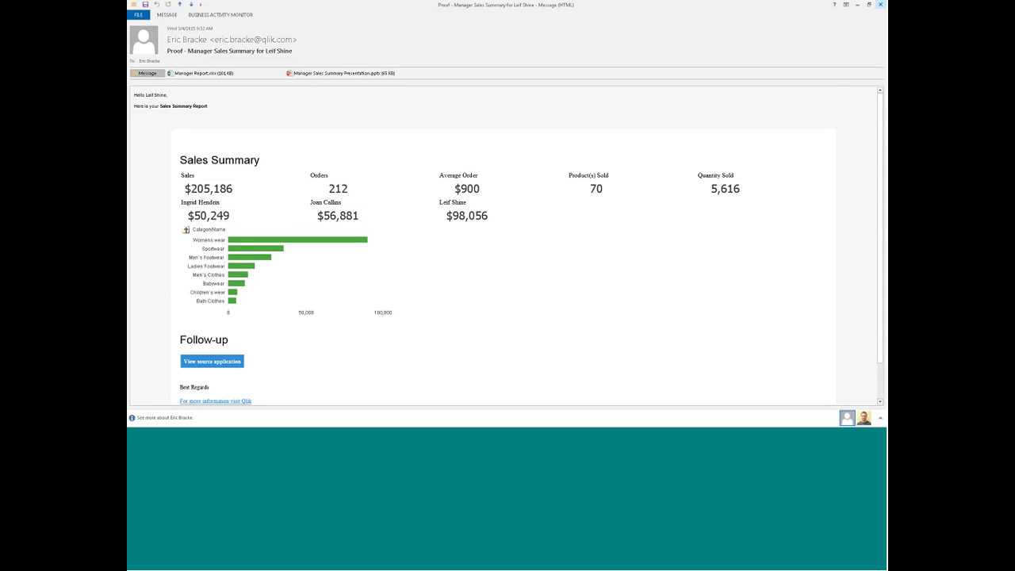
pyautogui.click(880, 6)
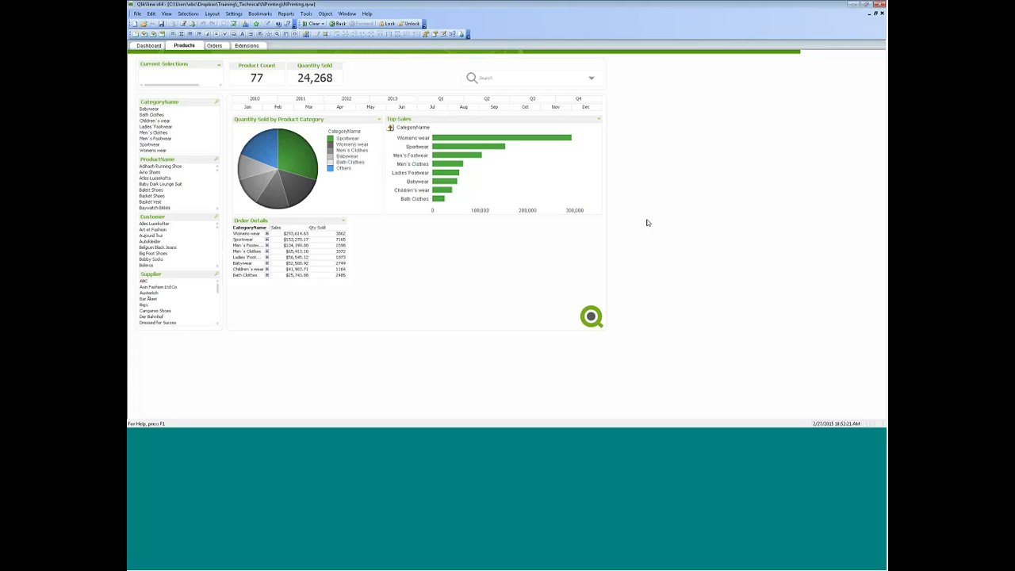
pyautogui.hotkey('ctrl', 'shift', 'Tab')
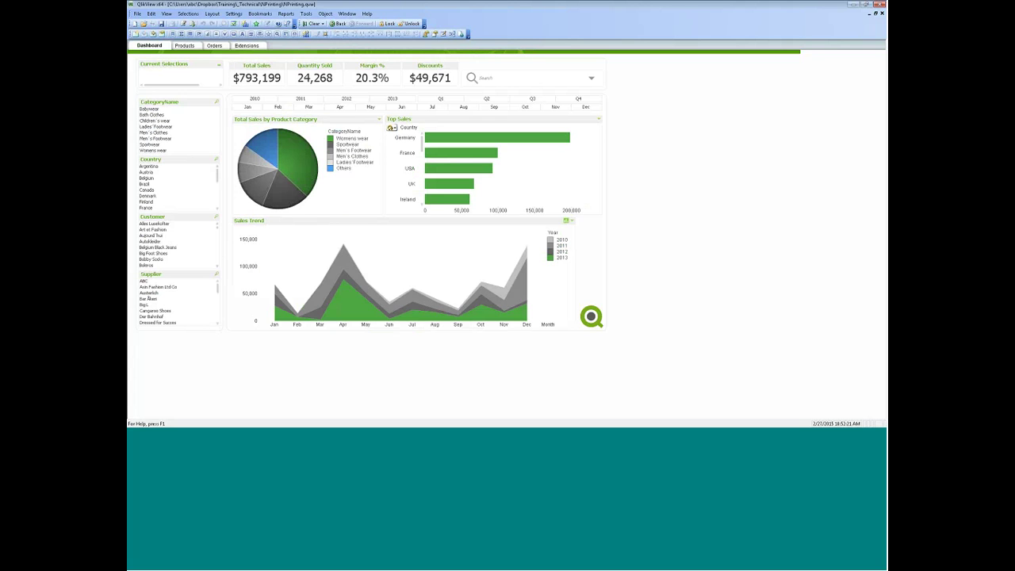
pyautogui.click(566, 221)
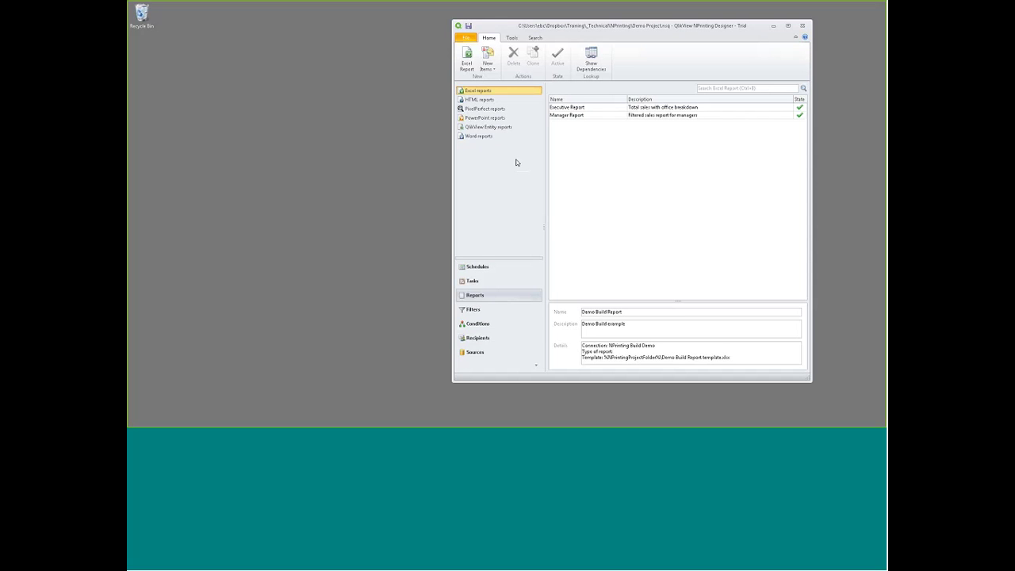
# Step: In QlikView NPrinting Designer, review the project's source connections, recipients, filters, report tasks, and the weekly and monthly schedules
pyautogui.click(486, 357)
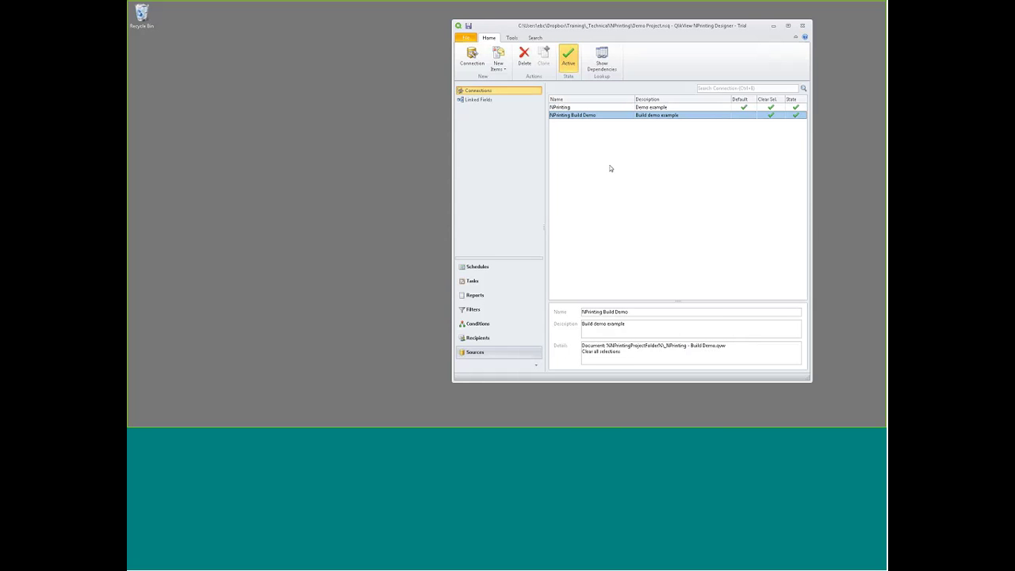
pyautogui.click(536, 338)
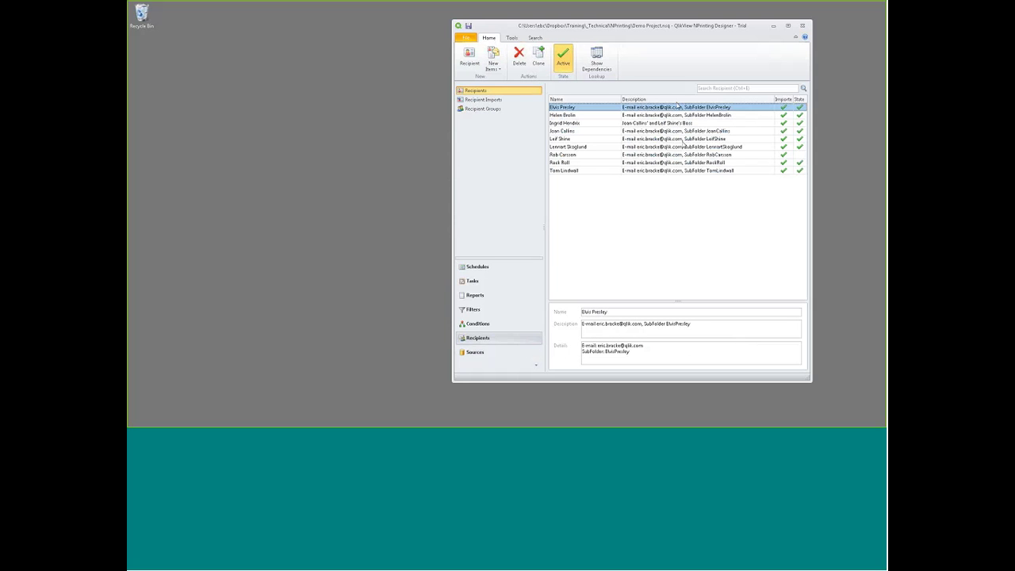
pyautogui.click(472, 309)
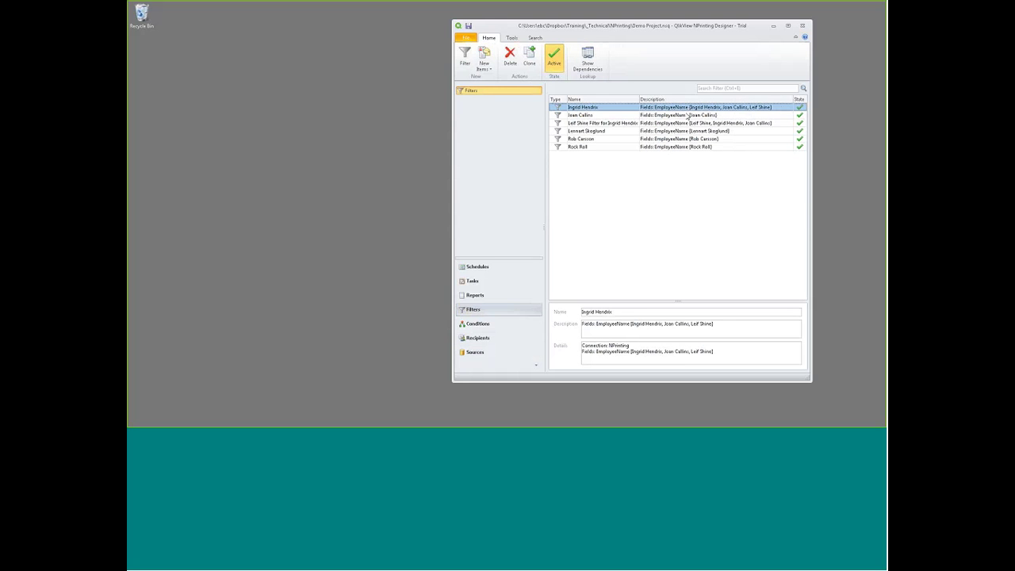
pyautogui.click(508, 284)
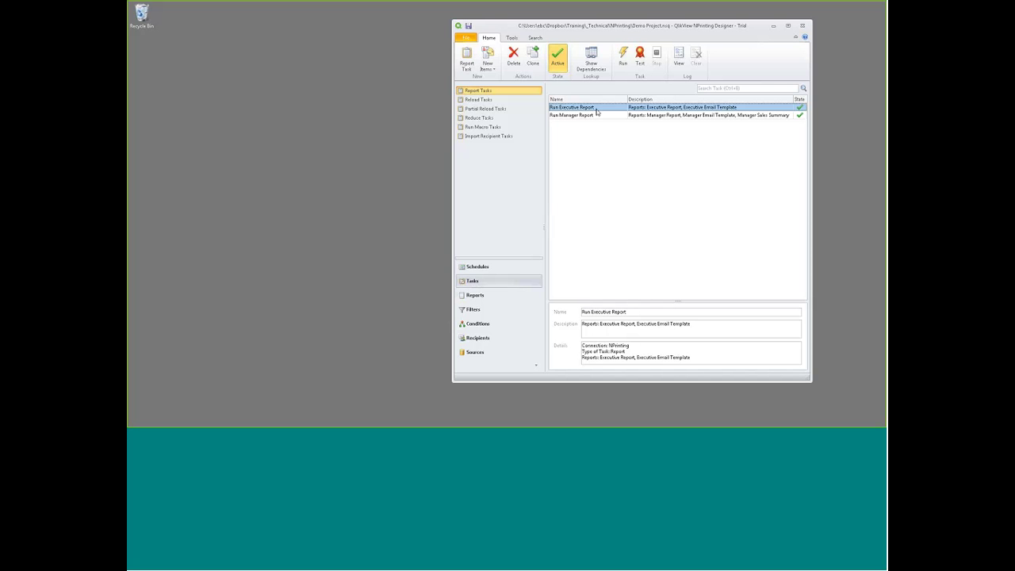
pyautogui.click(510, 269)
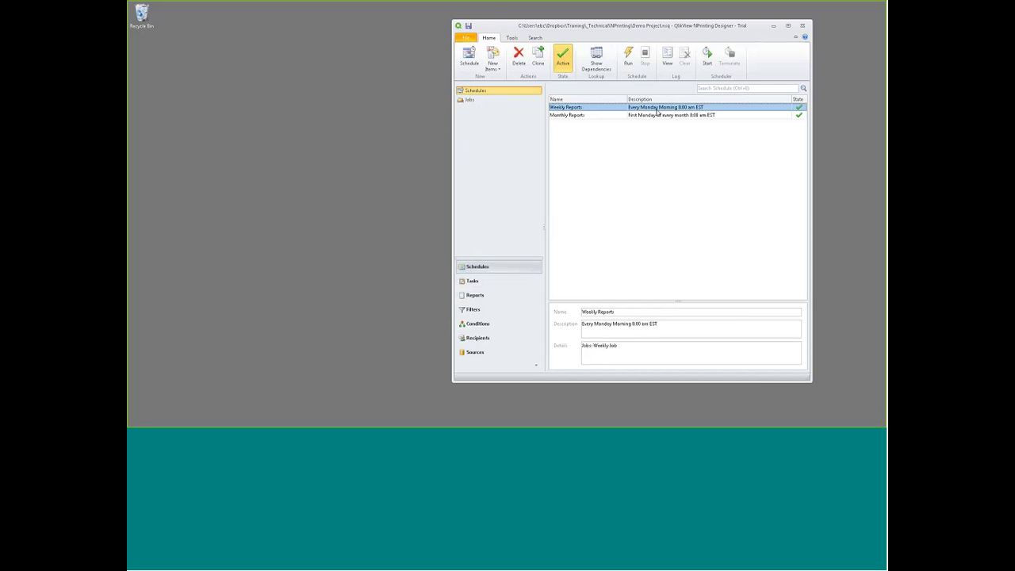
pyautogui.click(571, 119)
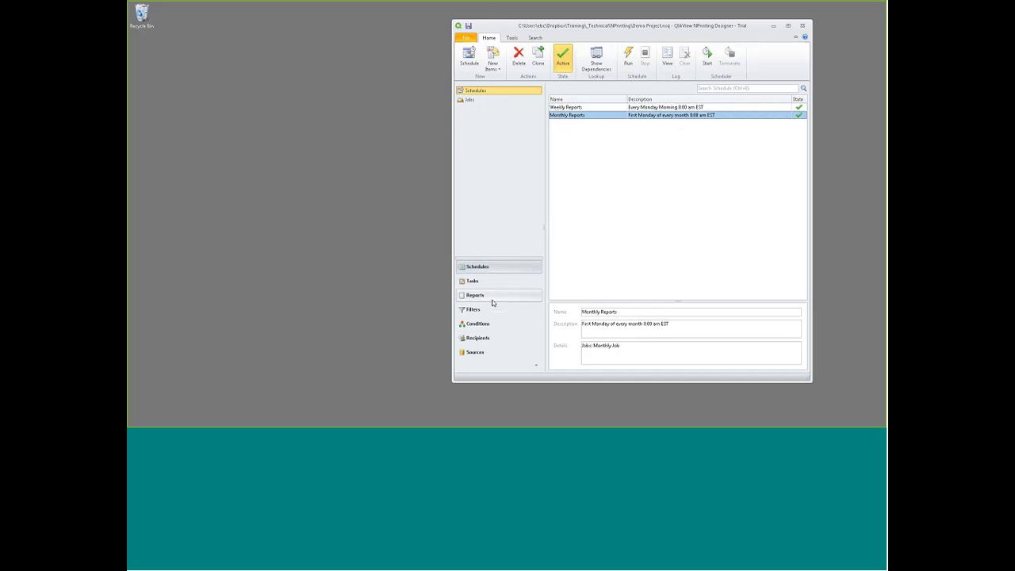
# Step: Open the Run Manager Report task and examine its email message settings, including the embedded Manager Email Template and the attached reports
pyautogui.click(473, 281)
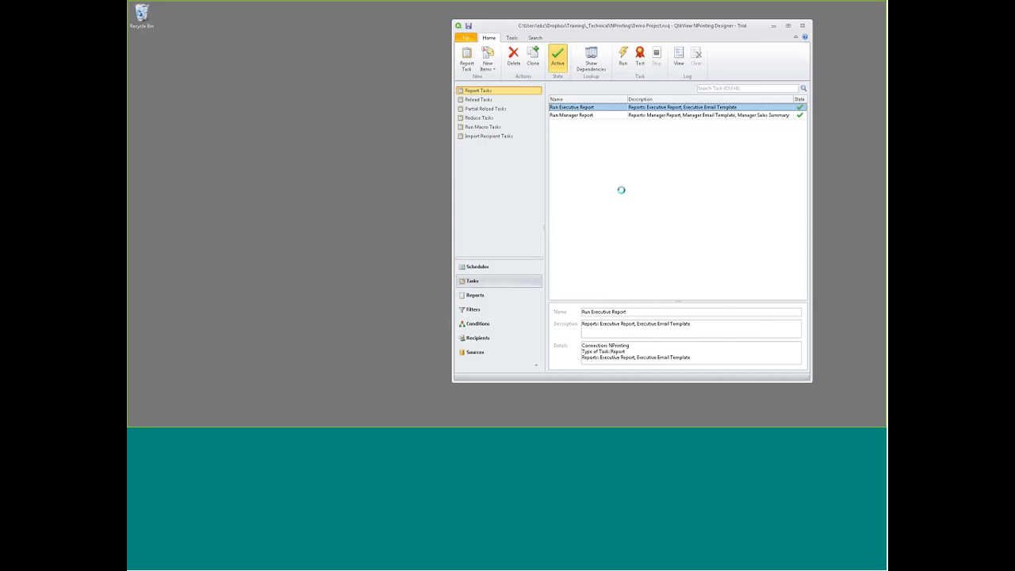
pyautogui.press('Down')
pyautogui.press('Return')
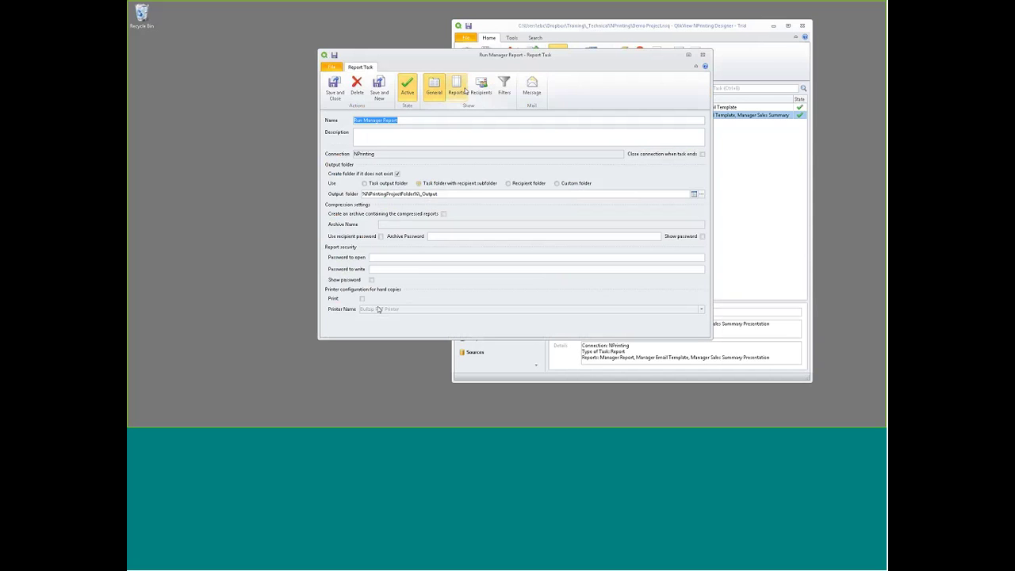
pyautogui.click(532, 88)
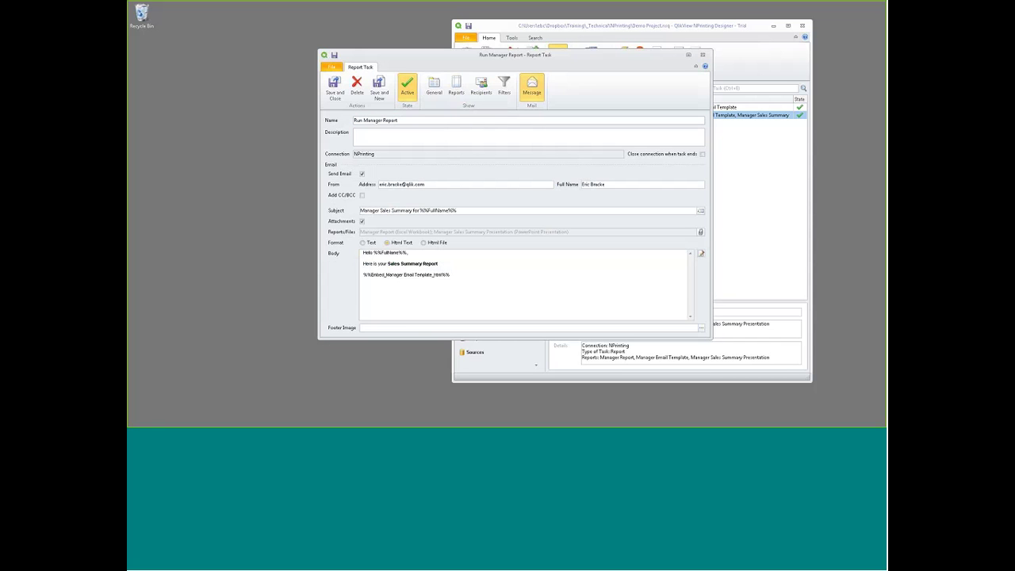
pyautogui.moveTo(362, 275); pyautogui.dragTo(497, 274)
pyautogui.click(351, 228)
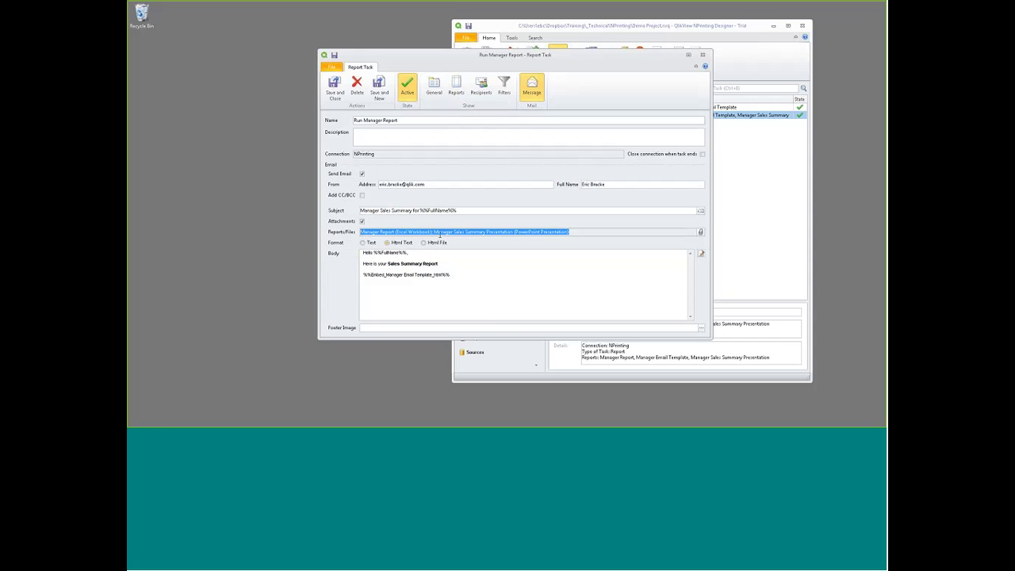
pyautogui.click(444, 231)
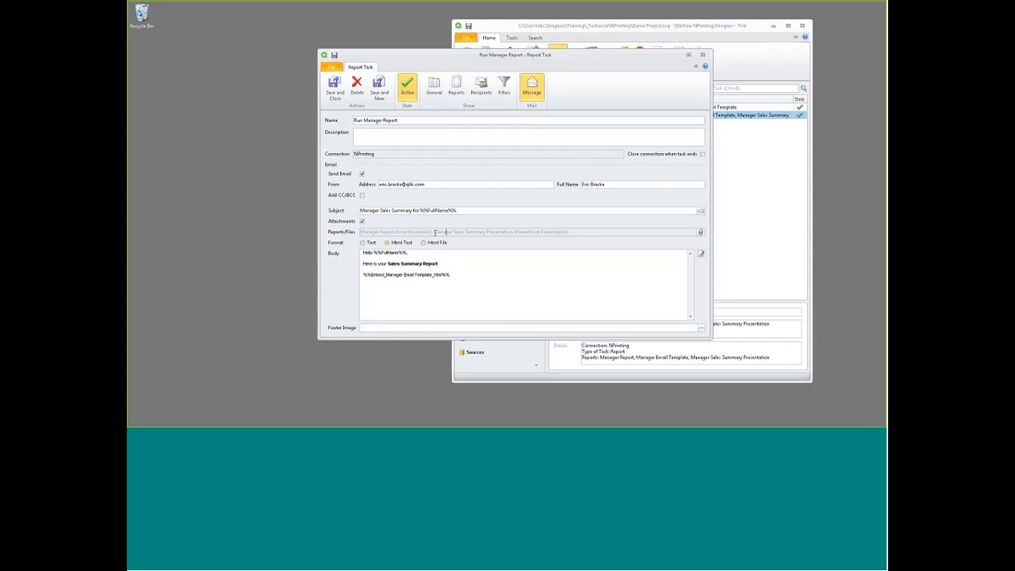
pyautogui.moveTo(435, 232); pyautogui.dragTo(373, 231)
pyautogui.click(571, 234)
# Step: Review the Run Manager Report task's report list and general output settings, and close the task
pyautogui.click(458, 101)
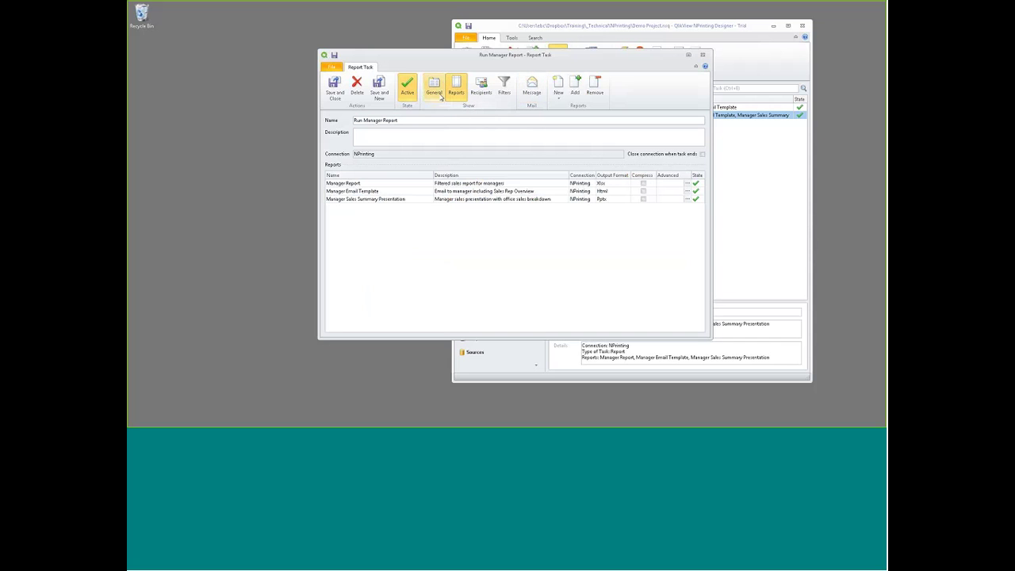
pyautogui.click(441, 94)
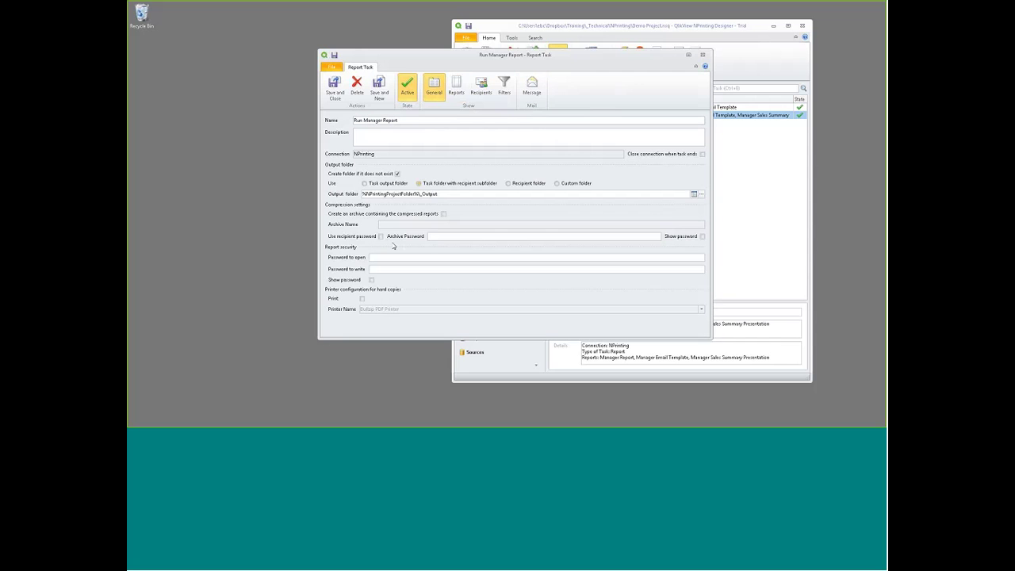
pyautogui.click(703, 55)
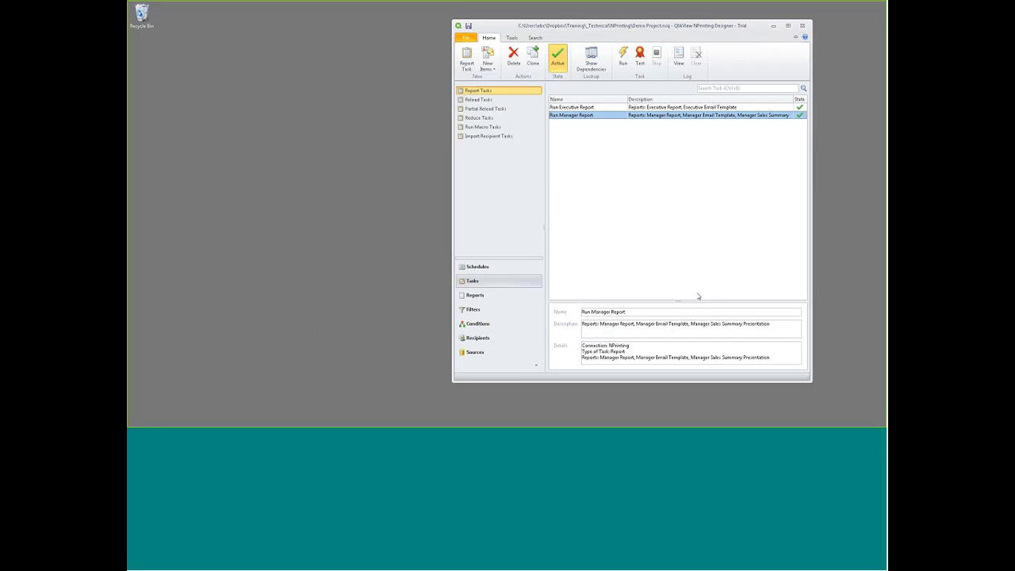
# Step: Create a new Excel report named Demo Report
pyautogui.click(475, 295)
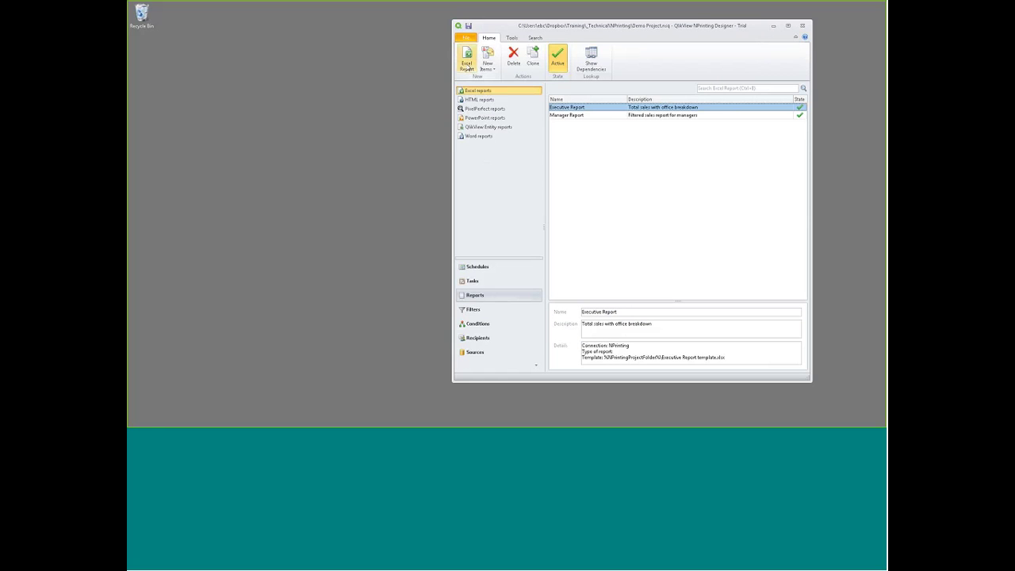
pyautogui.click(470, 69)
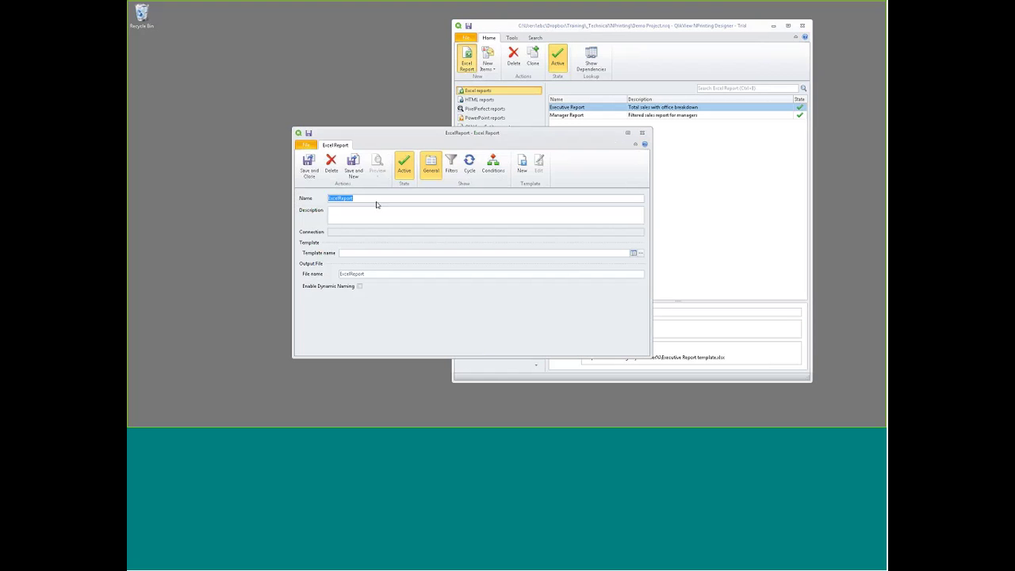
pyautogui.write('DEmo')
pyautogui.press('BackSpace')
pyautogui.press('BackSpace')
pyautogui.press('BackSpace')
pyautogui.write('emo Report')
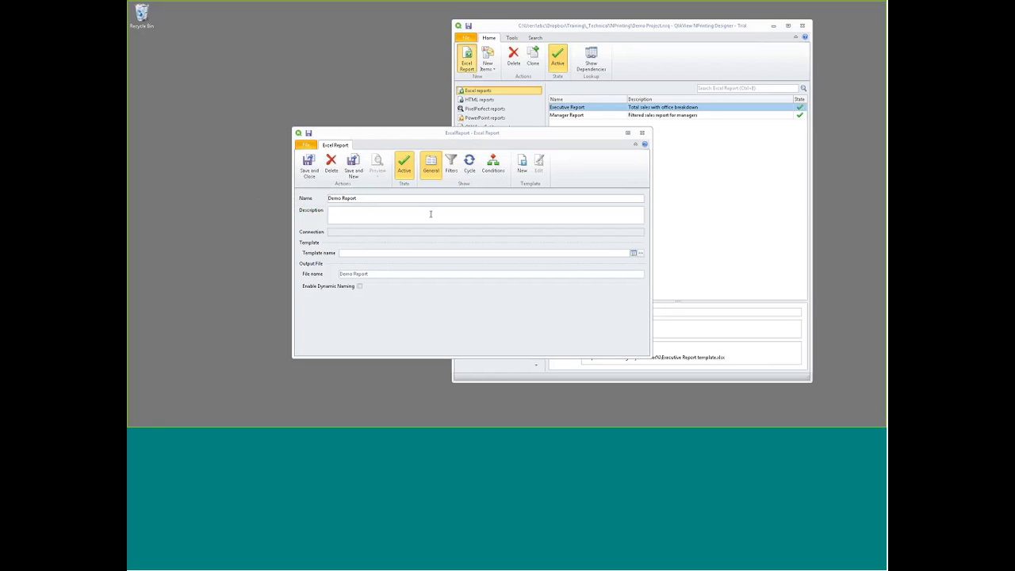
# Step: Start a new template for Demo Report and display the Excel toolbar in the Template Editor
pyautogui.click(528, 167)
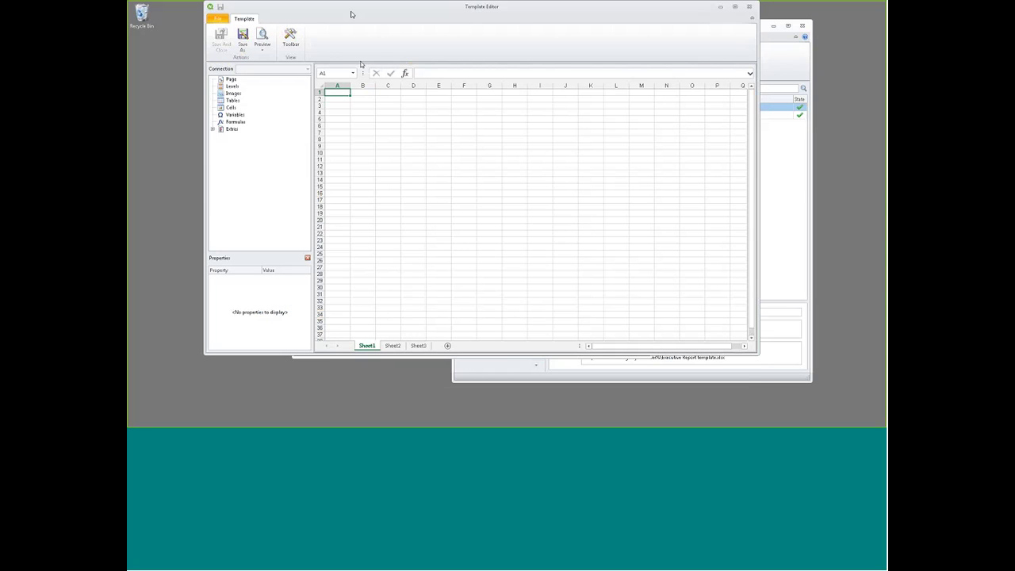
pyautogui.moveTo(354, 12); pyautogui.dragTo(345, 53)
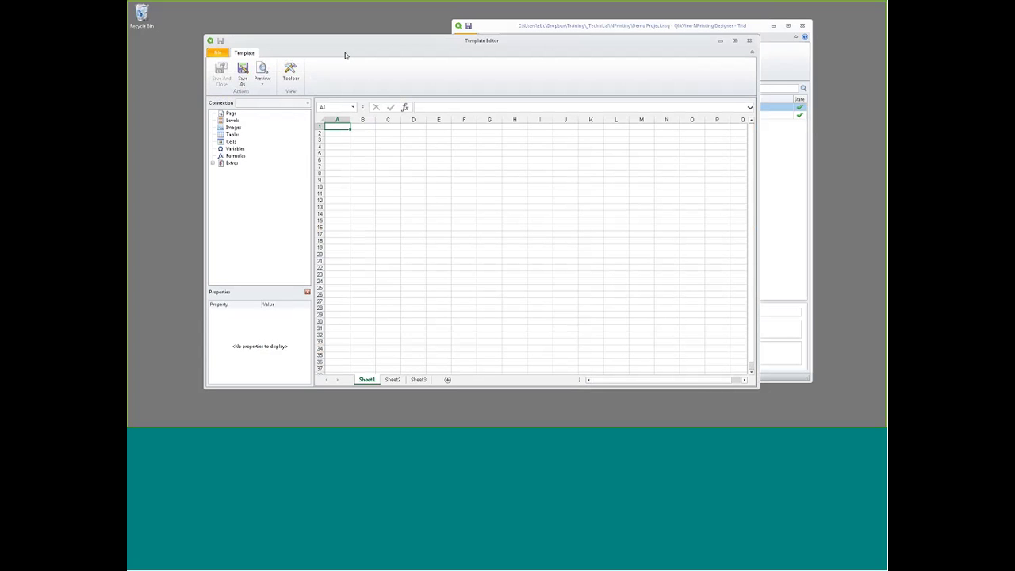
pyautogui.click(291, 71)
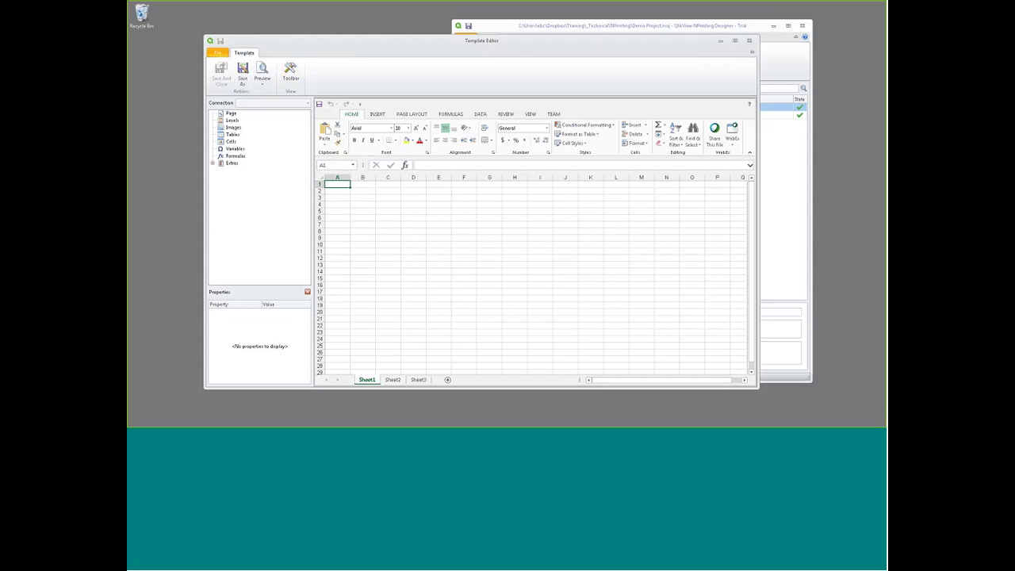
# Step: Start adding image objects to the template, using the NPrinting Build Demo connection as their source
pyautogui.rightClick(233, 127)
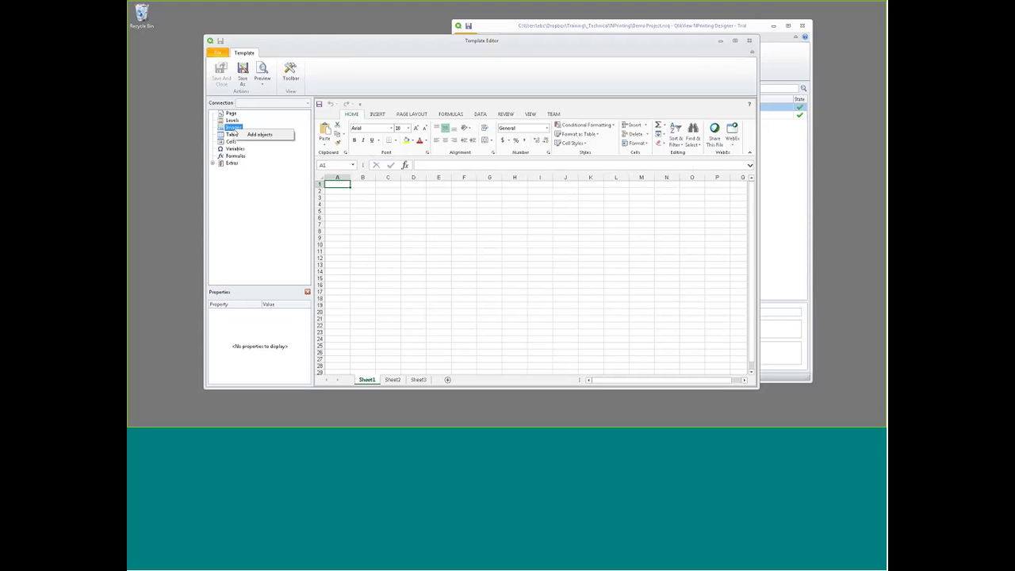
pyautogui.click(252, 135)
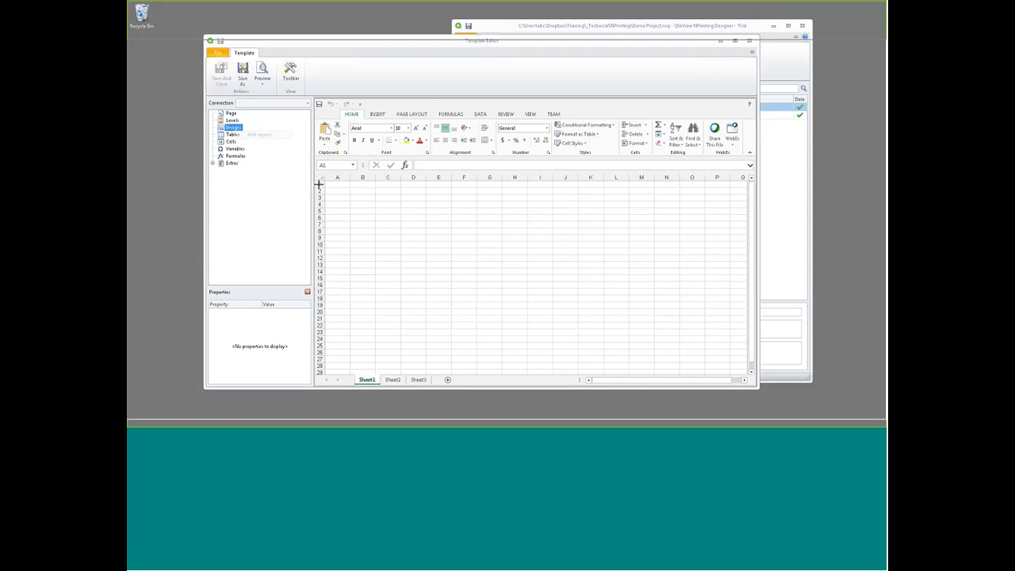
pyautogui.click(473, 78)
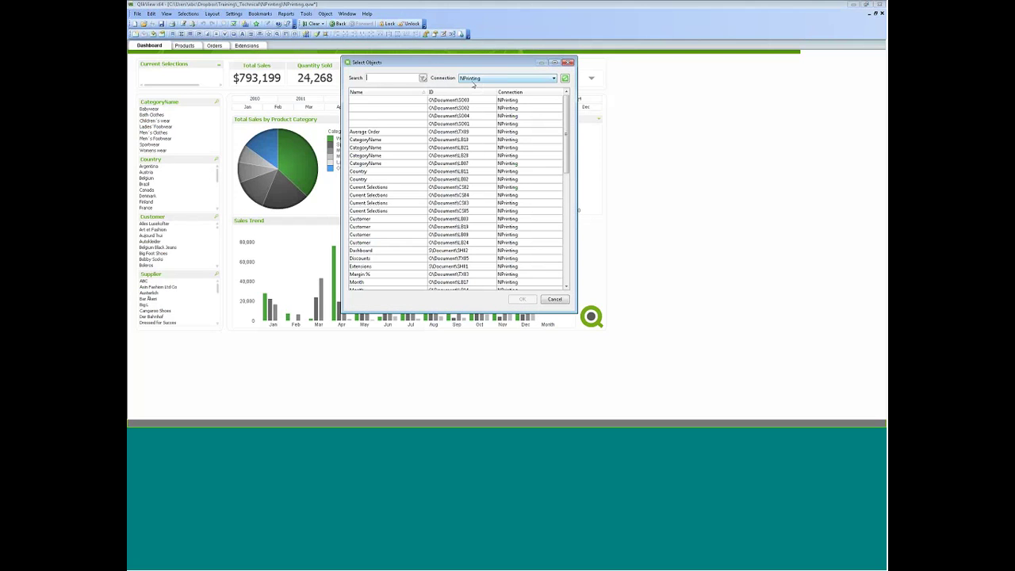
pyautogui.click(476, 92)
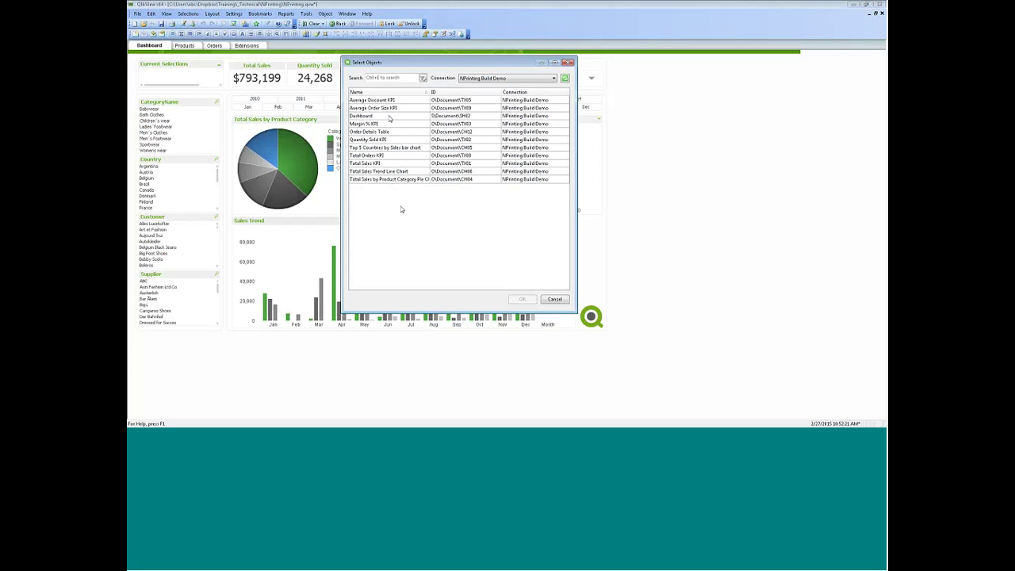
# Step: Return to the object selection dialog and widen its Name column enough to show the full object names
pyautogui.click(855, 9)
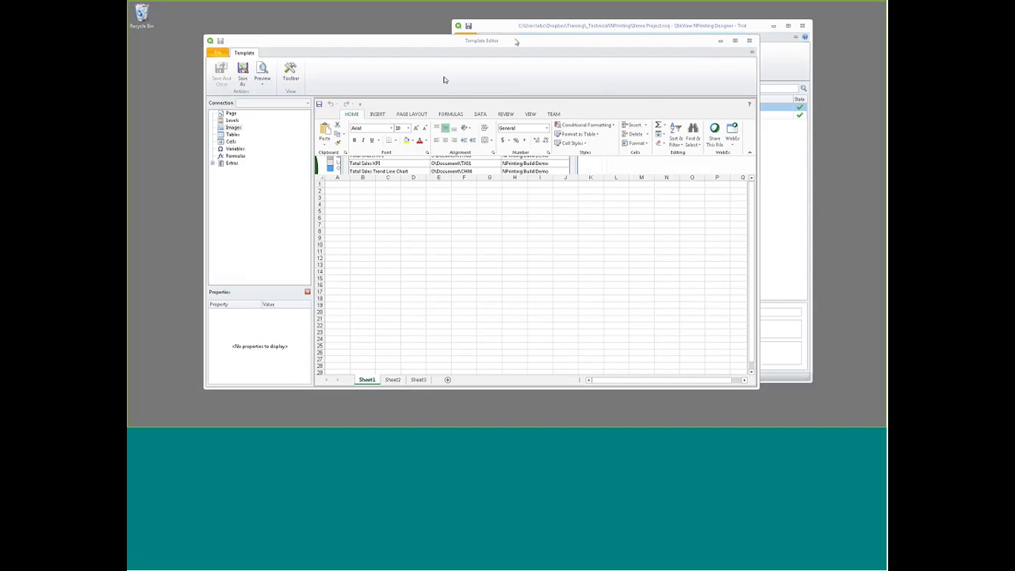
pyautogui.click(721, 40)
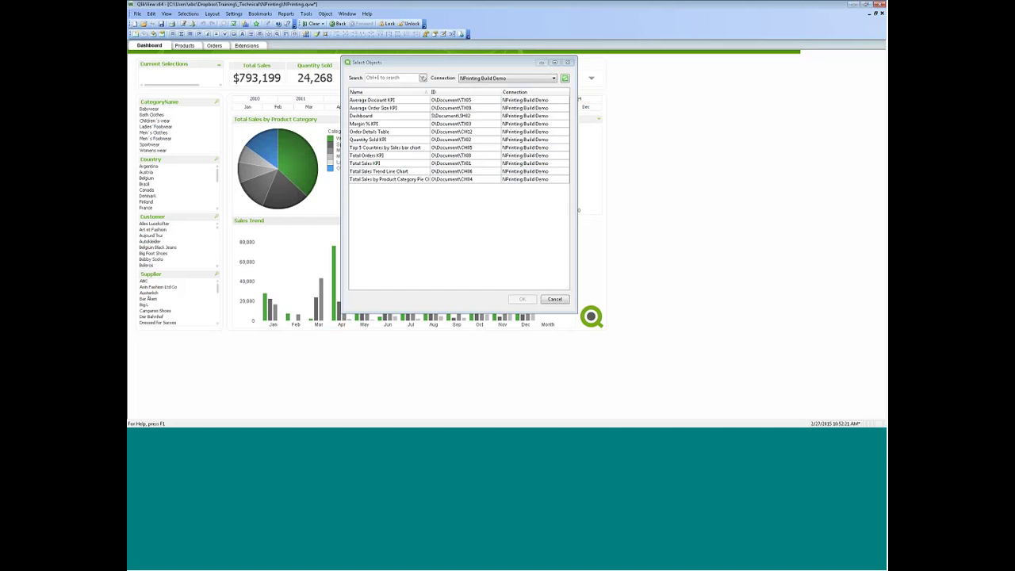
pyautogui.moveTo(429, 92); pyautogui.dragTo(455, 93)
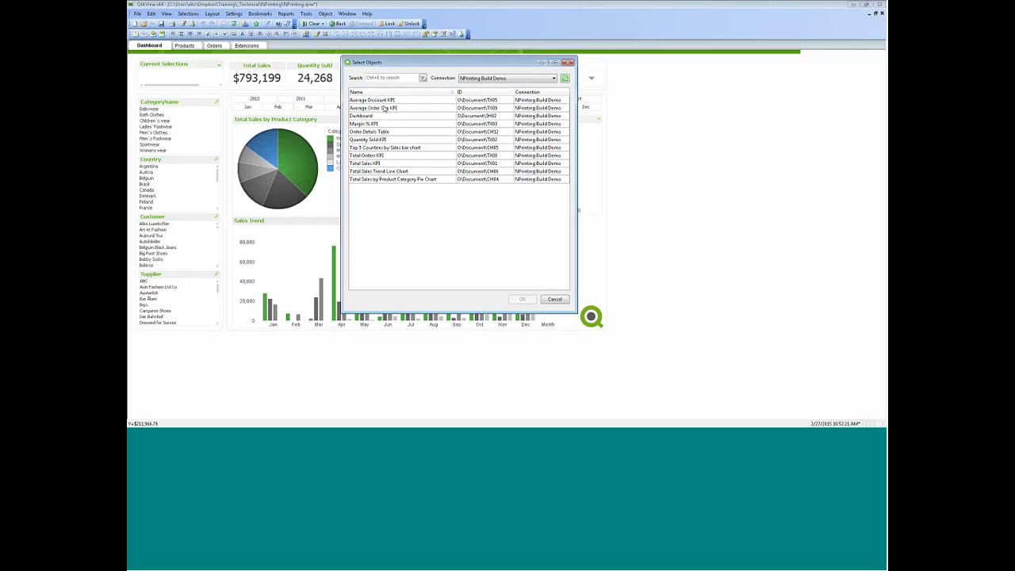
# Step: Add the Average Discount, Average Order Size, Margin %, Quantity Sold and Total Sales KPIs, Order Details Table, sales trend line chart and category pie chart as images
pyautogui.click(387, 124)
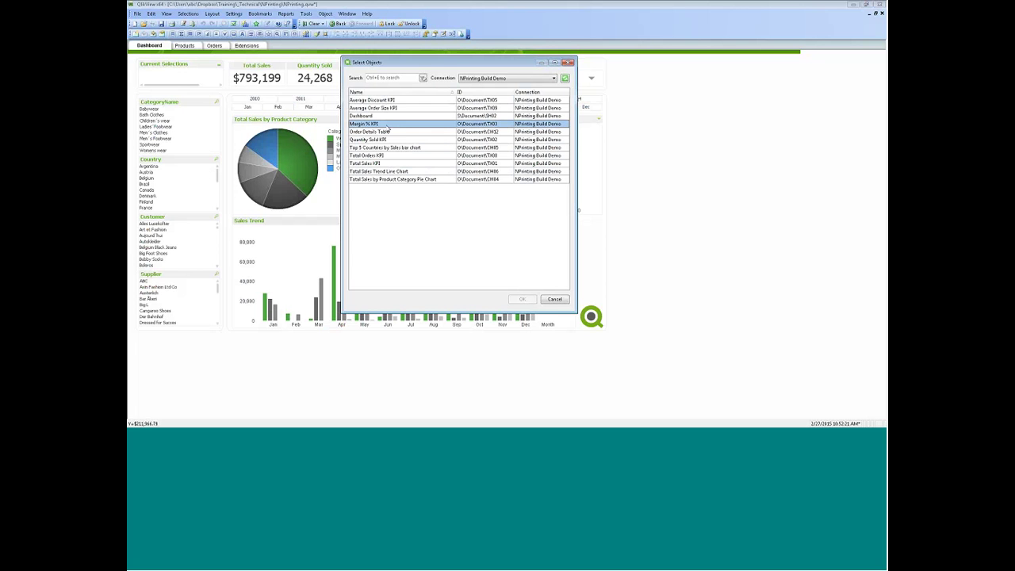
pyautogui.keyDown('ctrl'); pyautogui.click(392, 100); pyautogui.keyUp('ctrl')
pyautogui.keyDown('ctrl'); pyautogui.click(394, 109); pyautogui.keyUp('ctrl')
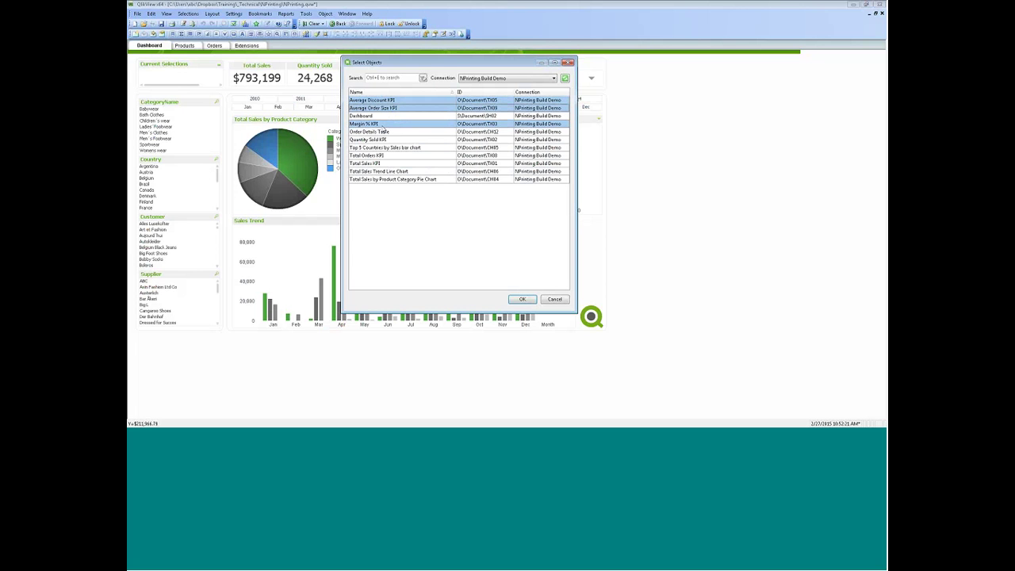
pyautogui.keyDown('ctrl'); pyautogui.click(385, 133); pyautogui.keyUp('ctrl')
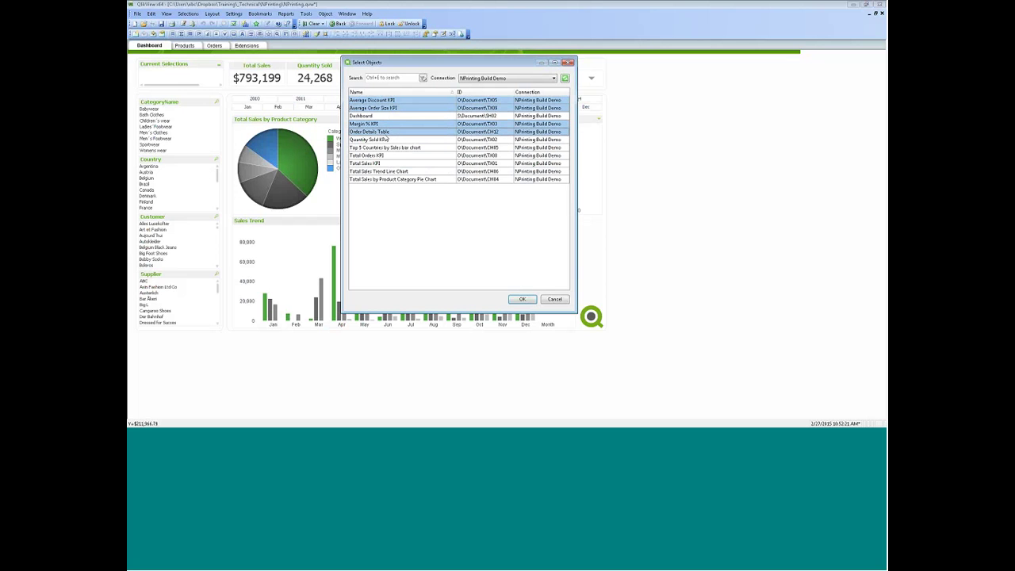
pyautogui.keyDown('ctrl'); pyautogui.click(395, 141); pyautogui.keyUp('ctrl')
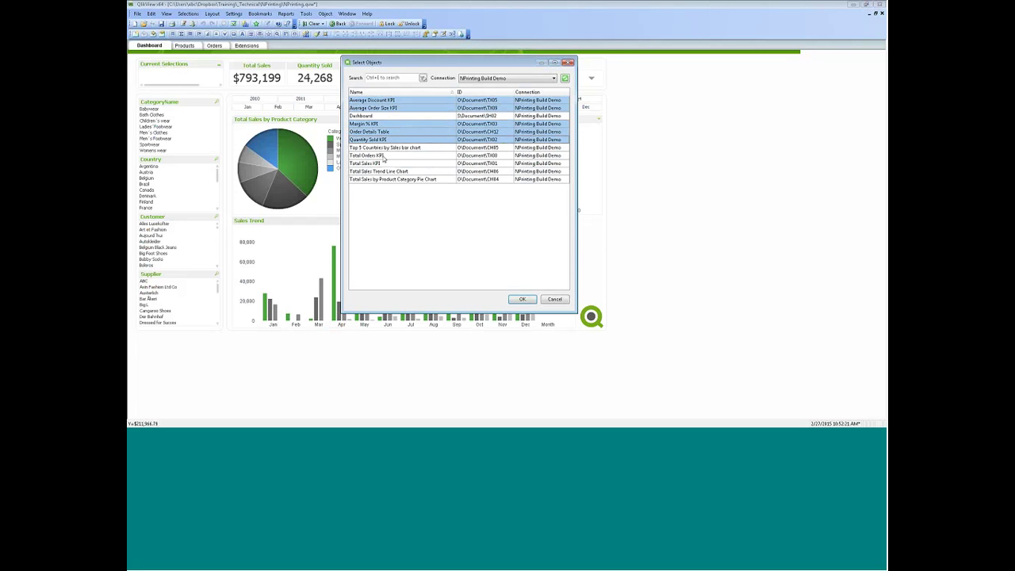
pyautogui.keyDown('ctrl'); pyautogui.click(382, 163); pyautogui.keyUp('ctrl')
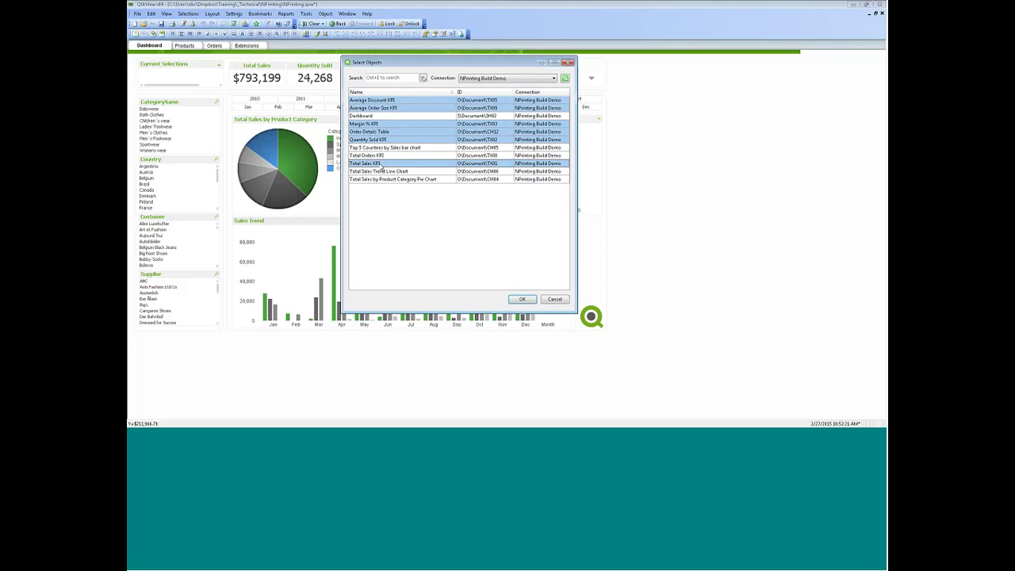
pyautogui.keyDown('ctrl'); pyautogui.click(389, 172); pyautogui.keyUp('ctrl')
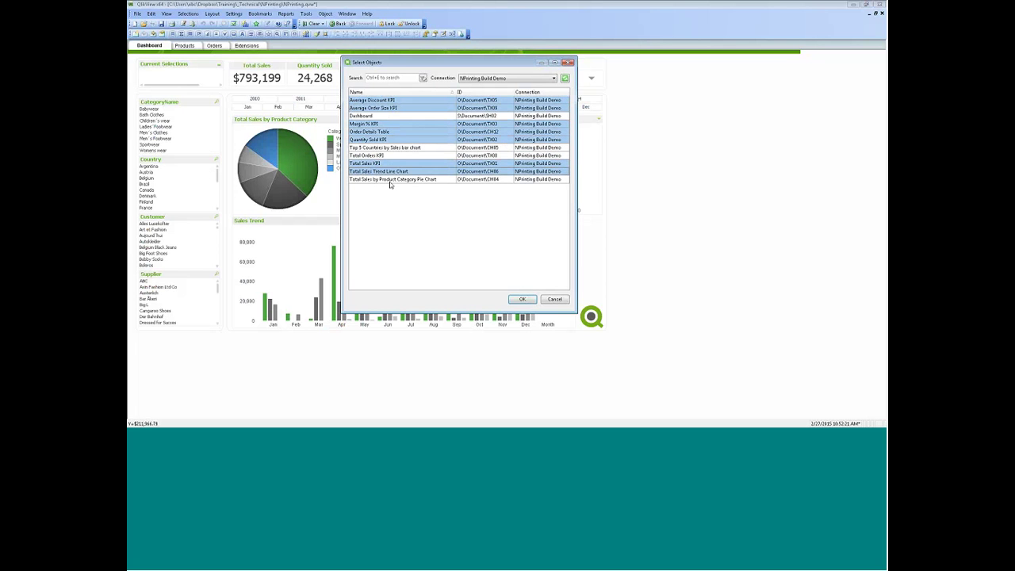
pyautogui.keyDown('ctrl'); pyautogui.click(390, 181); pyautogui.keyUp('ctrl')
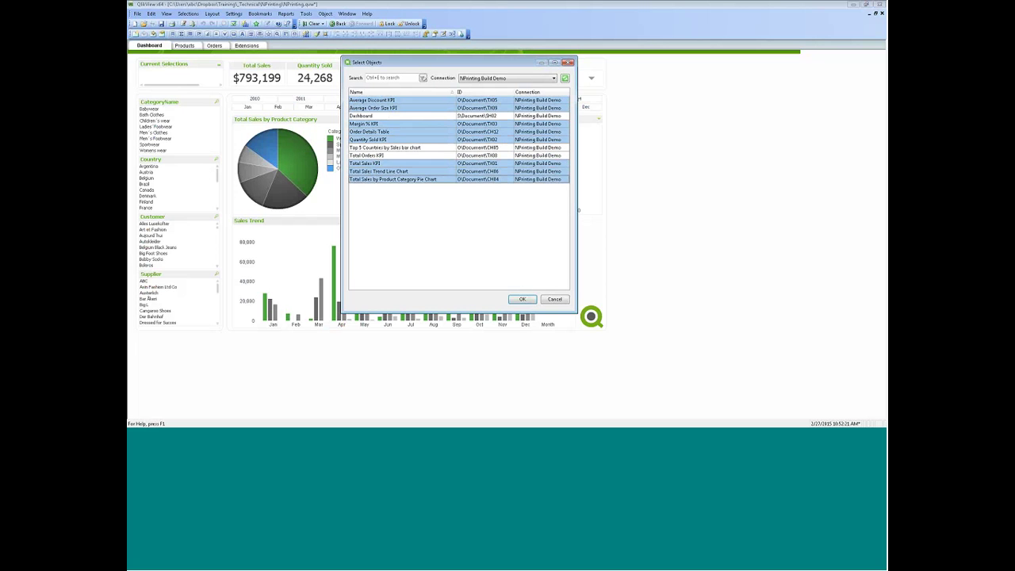
pyautogui.click(521, 301)
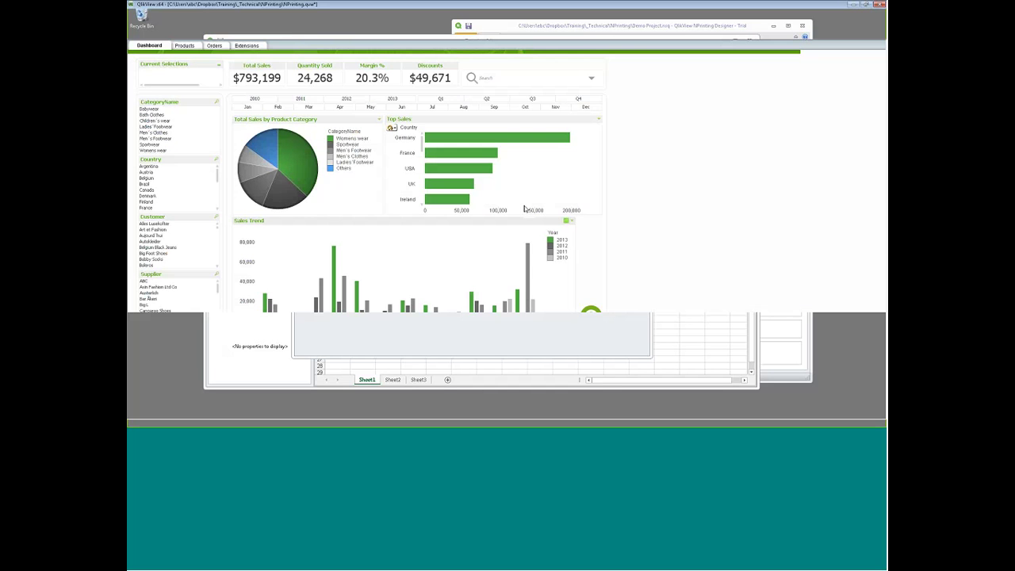
# Step: Close QlikView without saving the changes to _NPrinting - Build Demo.qvw and NPrinting.qvw
pyautogui.click(880, 14)
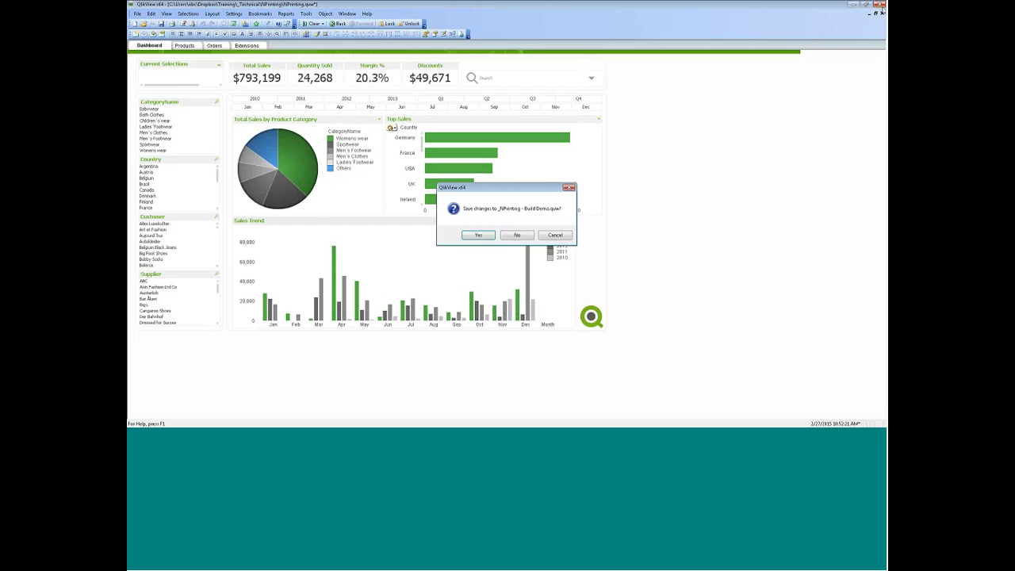
pyautogui.click(515, 236)
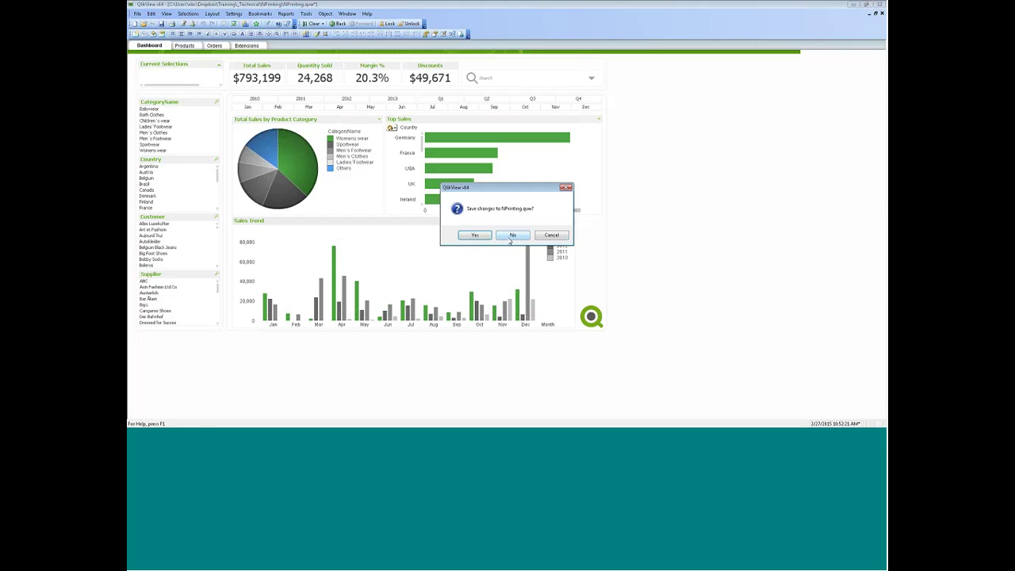
pyautogui.click(513, 236)
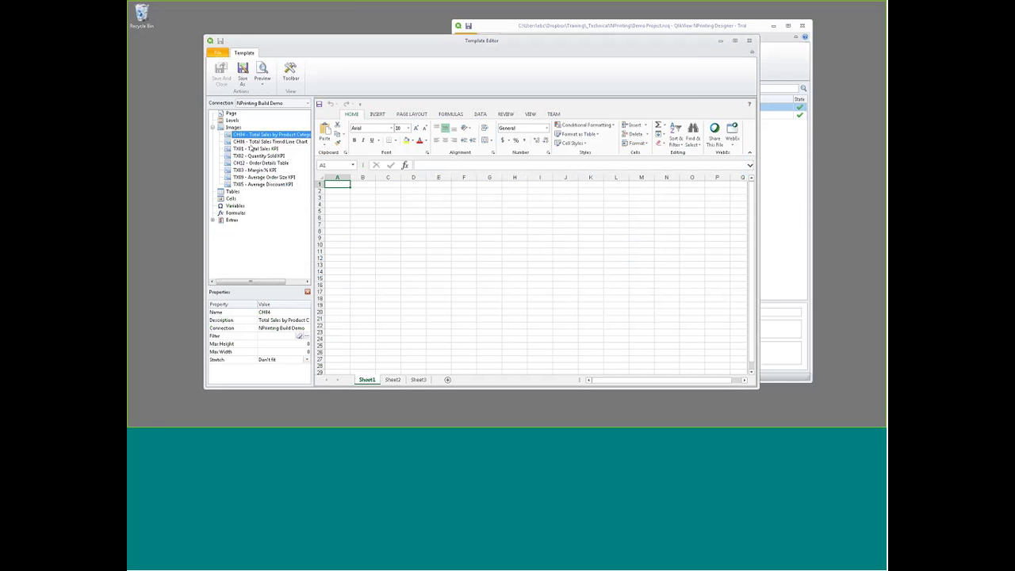
# Step: Place the Total Sales KPI image in cell B3 and enter the heading Total Sales above it in B2
pyautogui.click(362, 198)
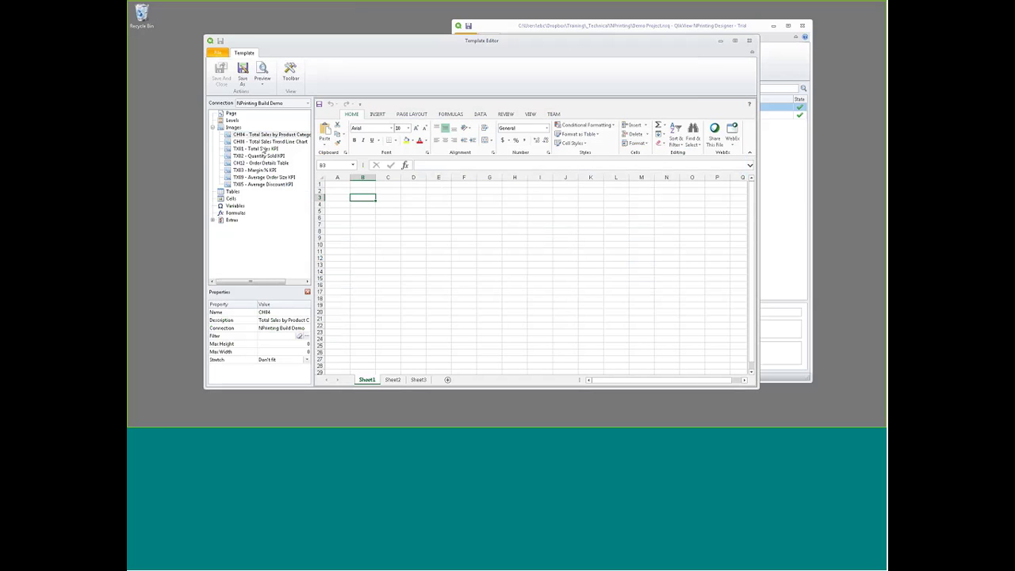
pyautogui.moveTo(264, 150); pyautogui.dragTo(368, 191)
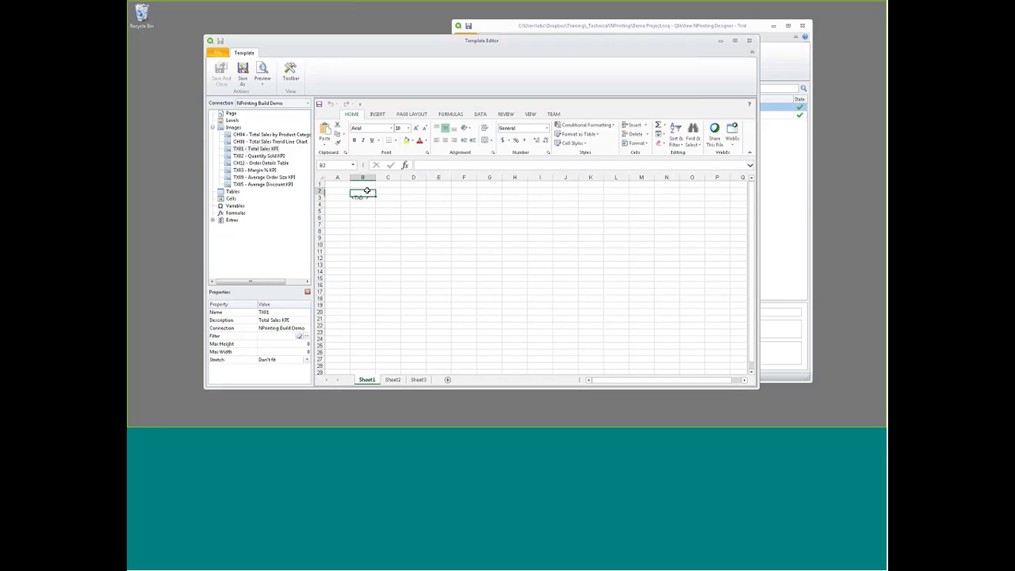
pyautogui.click(362, 191)
pyautogui.write('Total Sales')
pyautogui.click(388, 205)
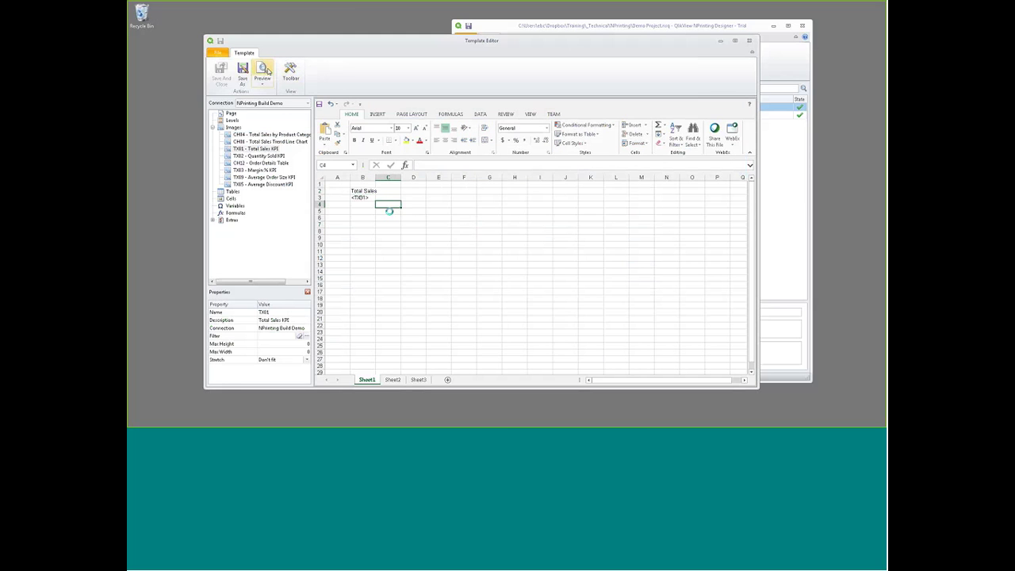
# Step: Preview the report in Excel, close the preview, and display the available preview output formats
pyautogui.click(267, 72)
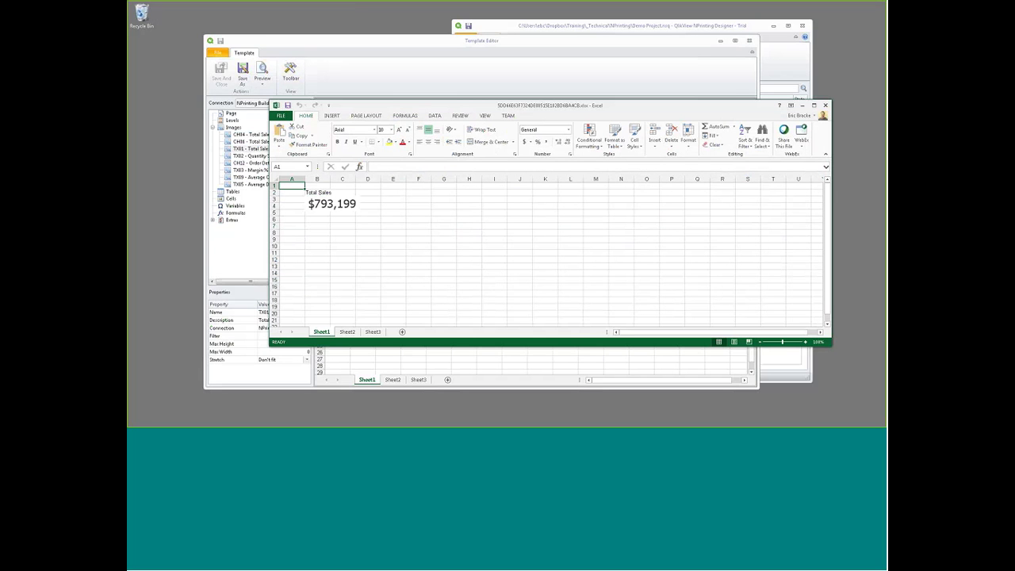
pyautogui.click(322, 224)
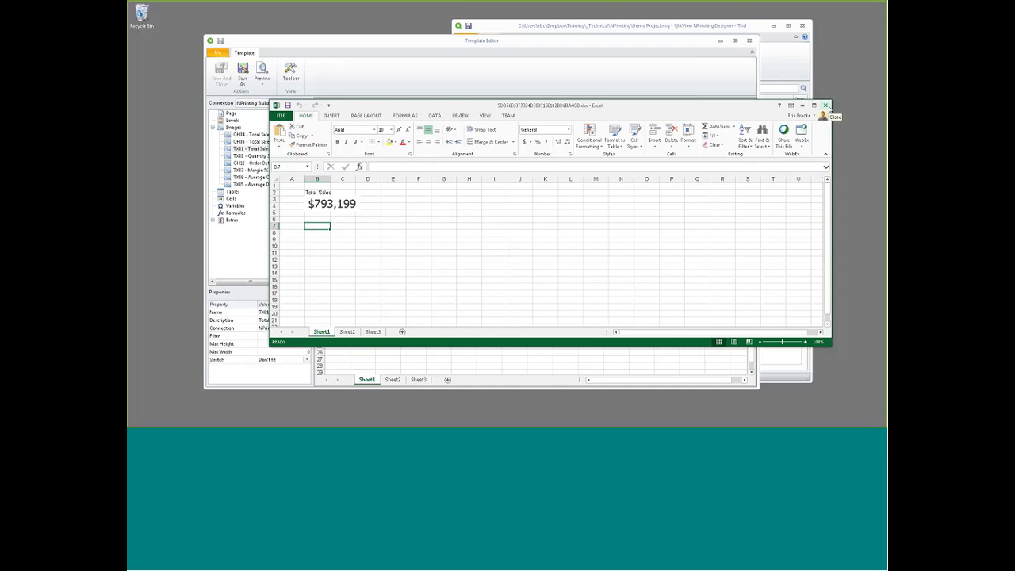
pyautogui.click(826, 105)
pyautogui.click(261, 83)
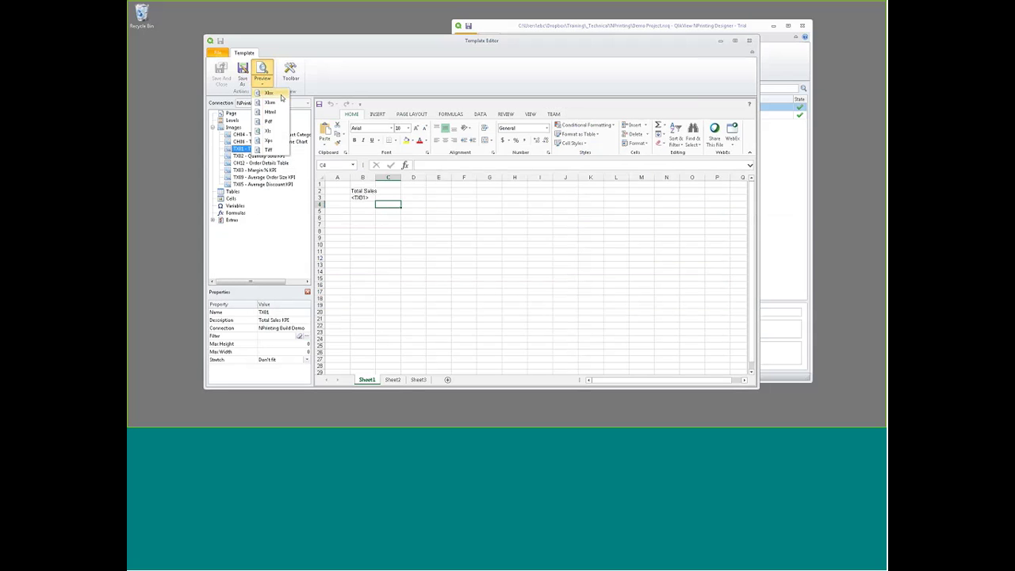
pyautogui.click(280, 127)
# Step: Widen columns B through G equally so that the Total Sales heading fits within its cell
pyautogui.click(364, 202)
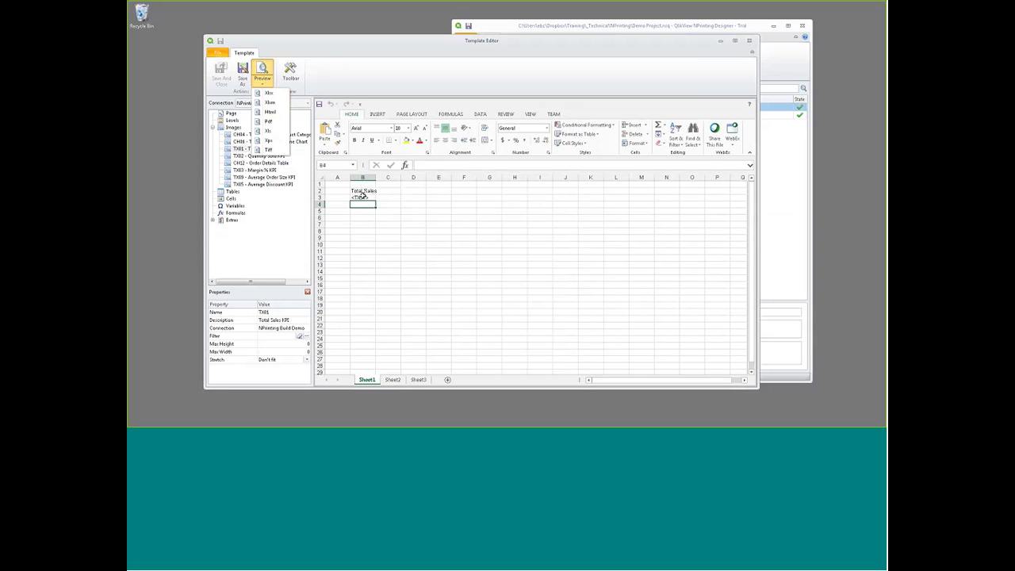
pyautogui.click(363, 191)
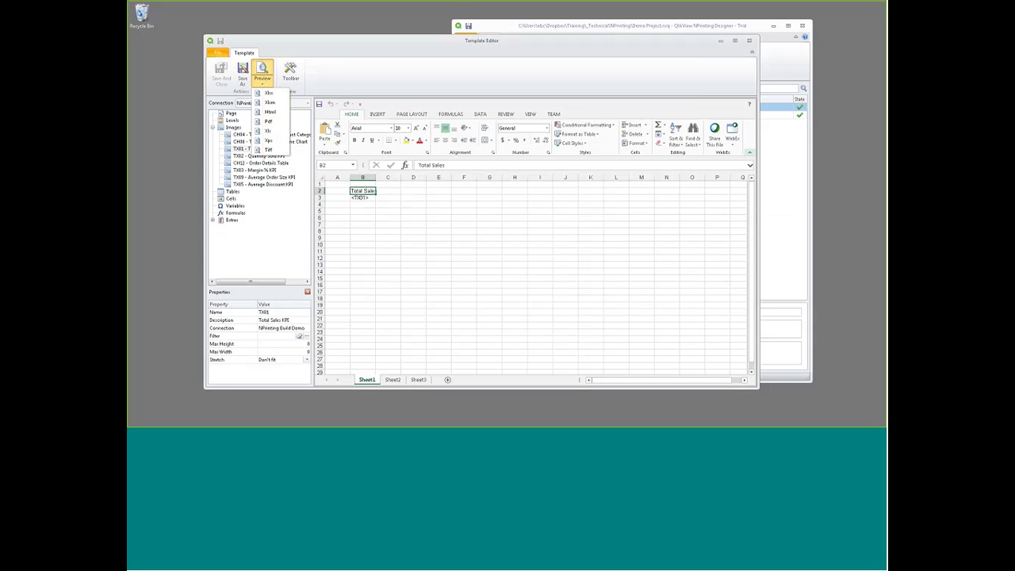
pyautogui.click(386, 196)
pyautogui.moveTo(376, 177); pyautogui.dragTo(507, 179)
pyautogui.moveTo(387, 177); pyautogui.dragTo(397, 177)
pyautogui.click(385, 203)
pyautogui.click(418, 191)
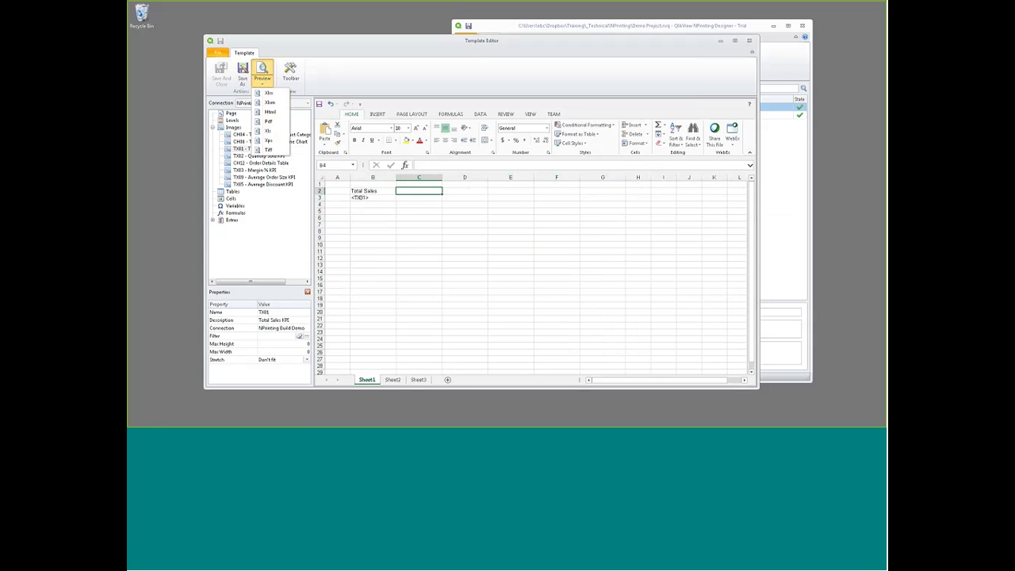
pyautogui.press('Escape')
# Step: Enter the headings Total Orders in cell C2 and Average Order $ in cell D2
pyautogui.click(416, 189)
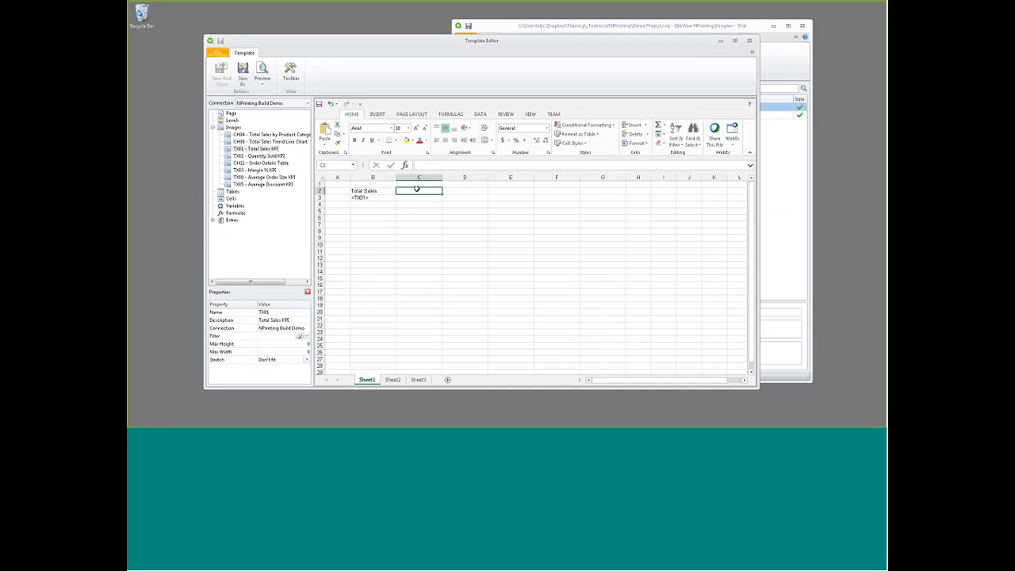
pyautogui.click(414, 204)
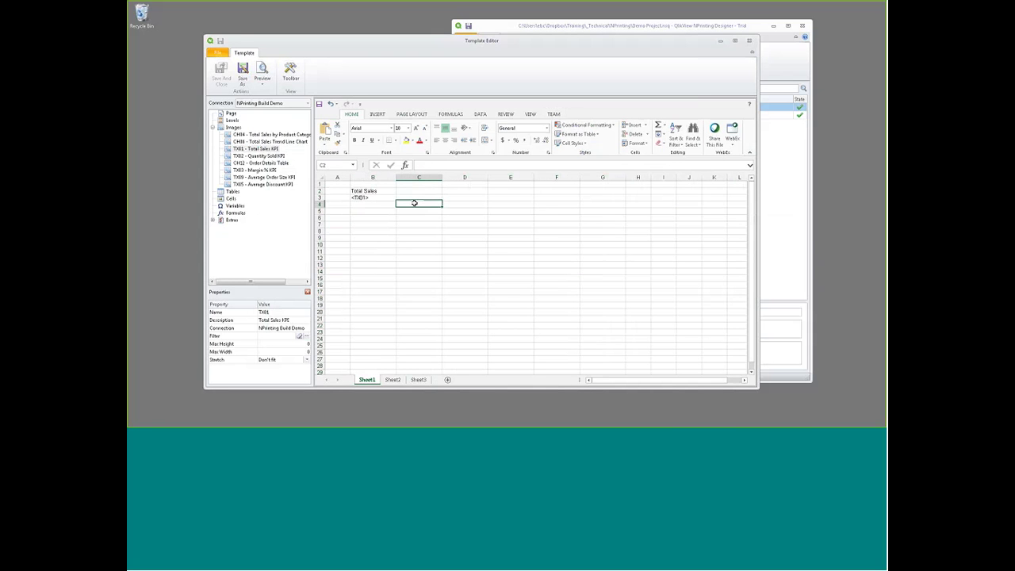
pyautogui.click(435, 191)
pyautogui.write('Total Or')
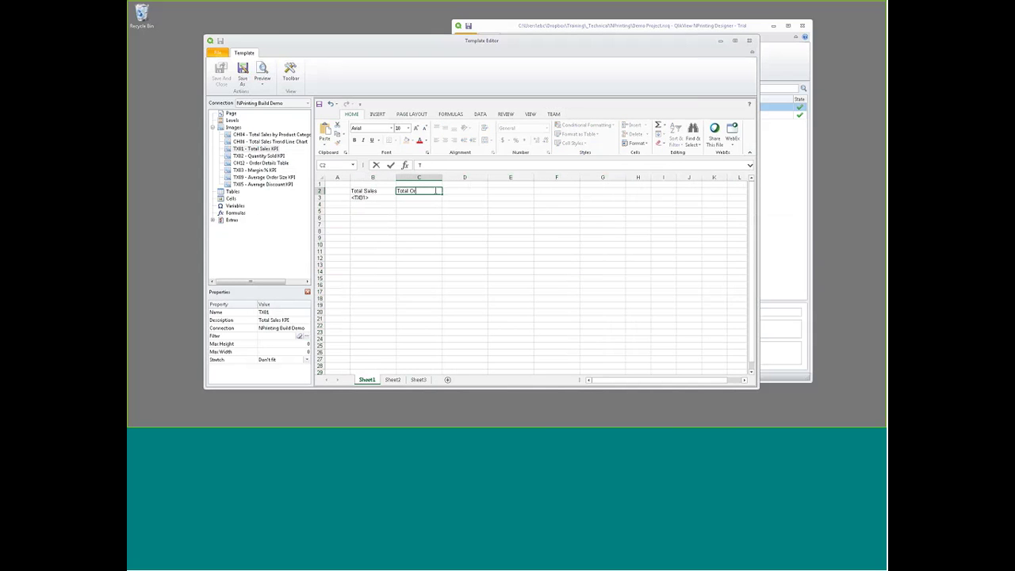
pyautogui.write('ders')
pyautogui.press('Tab')
pyautogui.write('Aver')
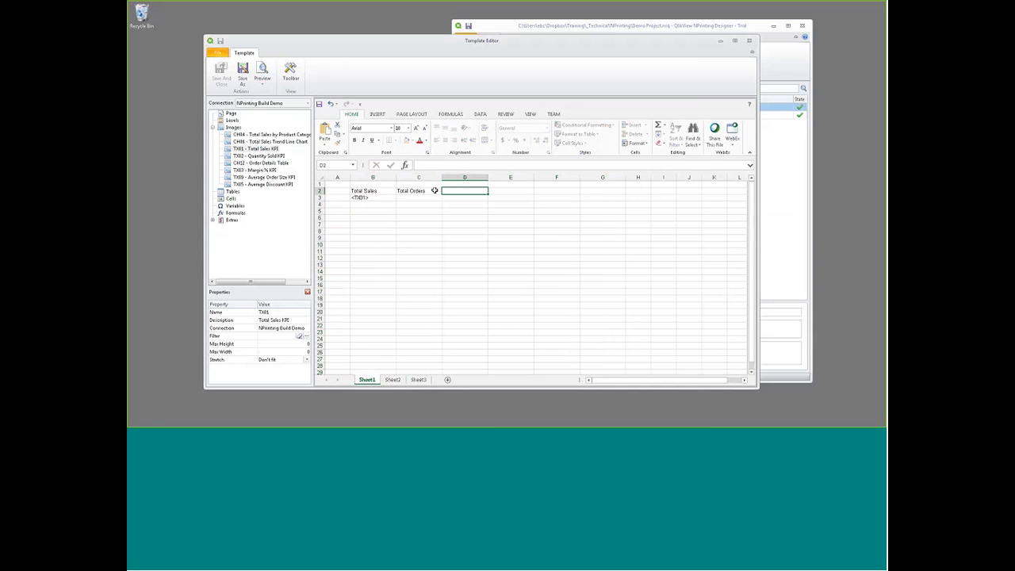
pyautogui.write('age Order $')
pyautogui.press('Tab')
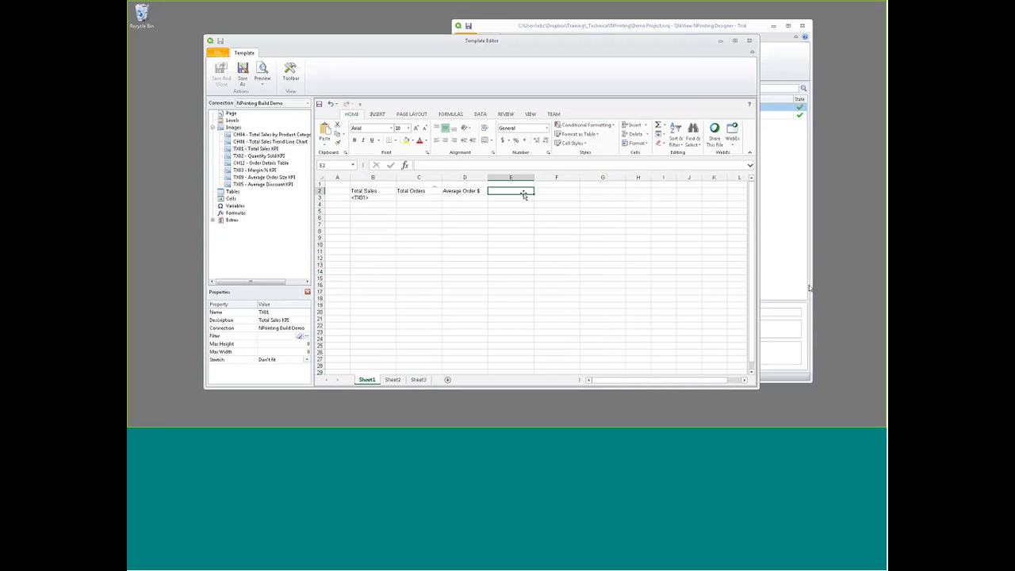
# Step: Enter the headings Average Discount $ in cell E2 and Margin % in cell F2
pyautogui.write('Average ')
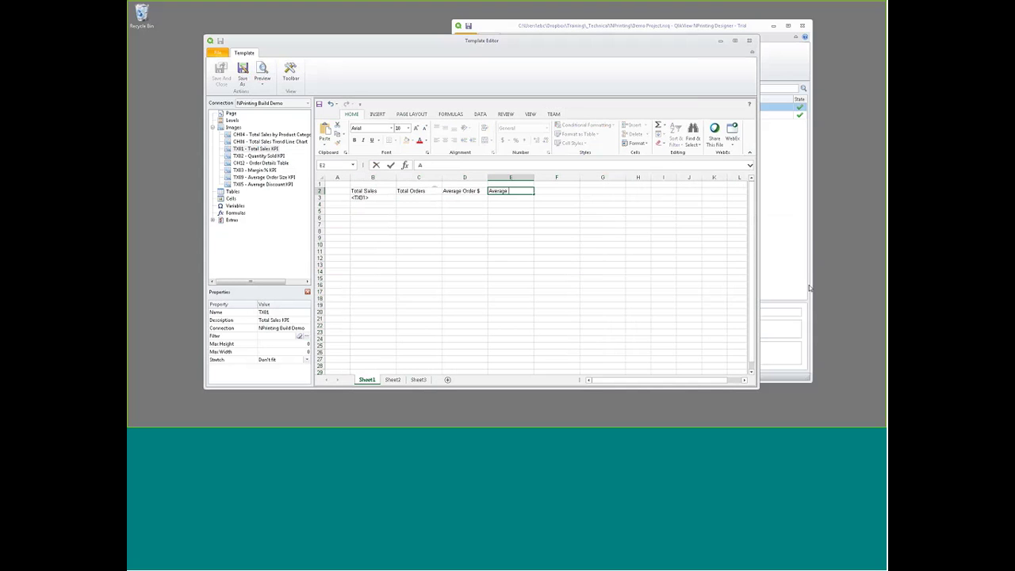
pyautogui.write('Discount')
pyautogui.write('Discount')
pyautogui.press('Tab')
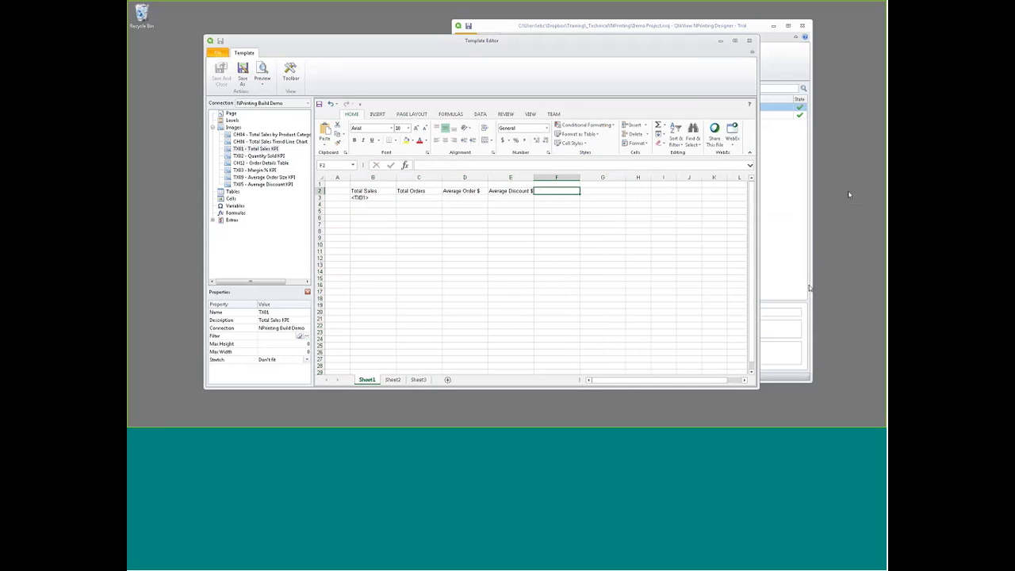
pyautogui.click(563, 184)
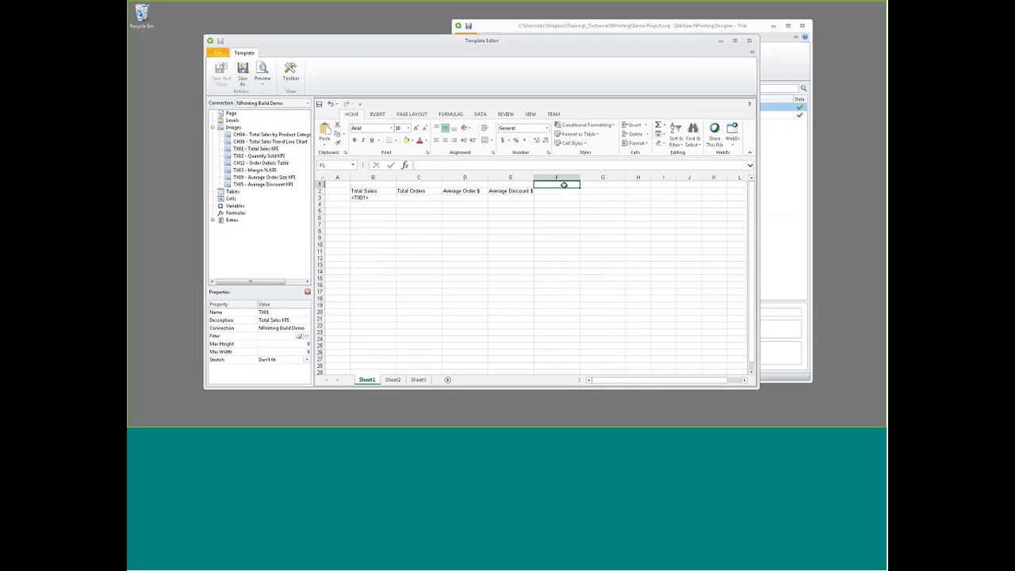
pyautogui.press('Down')
pyautogui.press('Down')
pyautogui.write('Margin')
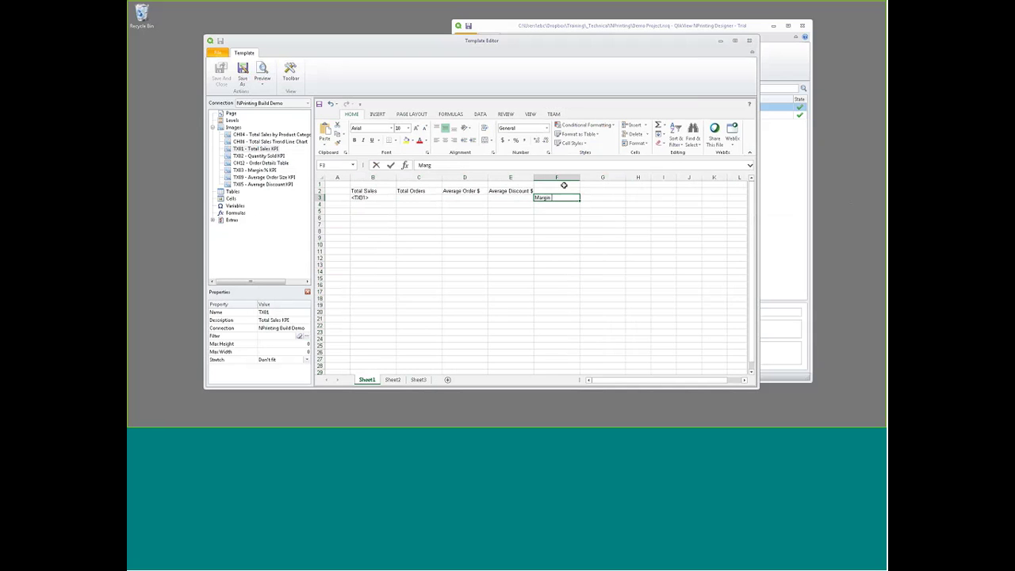
pyautogui.write(' %')
pyautogui.press('Return')
# Step: Place the Average Order Size KPI image in D3, the Average Discount KPI in E3 and the Margin % KPI in F3
pyautogui.click(419, 197)
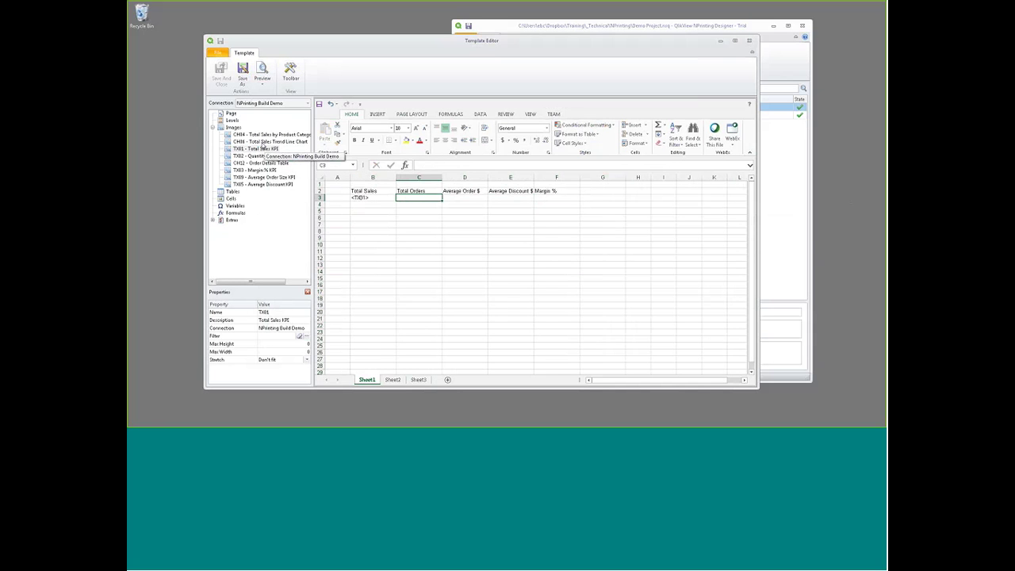
pyautogui.moveTo(286, 194); pyautogui.dragTo(519, 199)
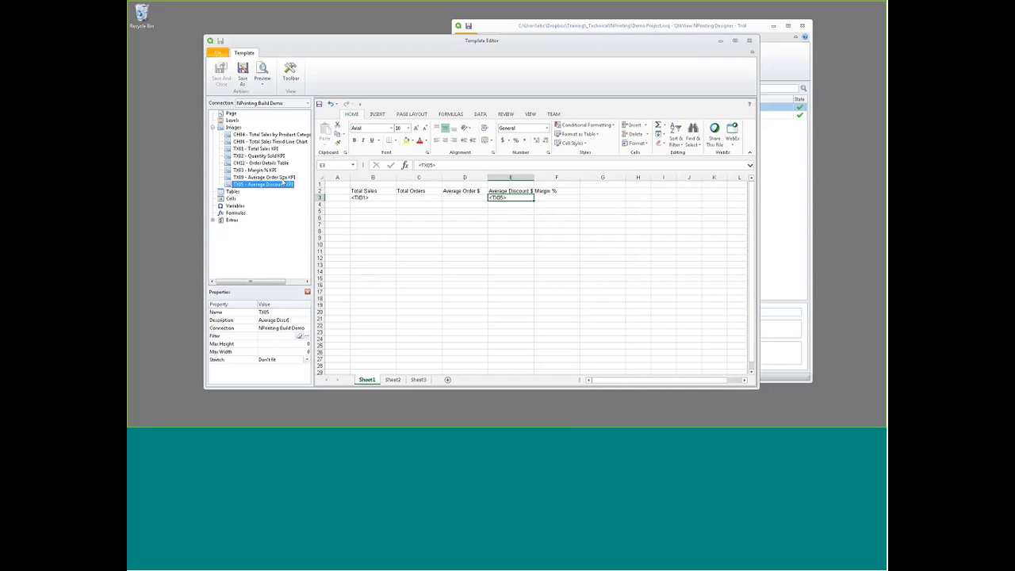
pyautogui.moveTo(283, 179); pyautogui.dragTo(465, 199)
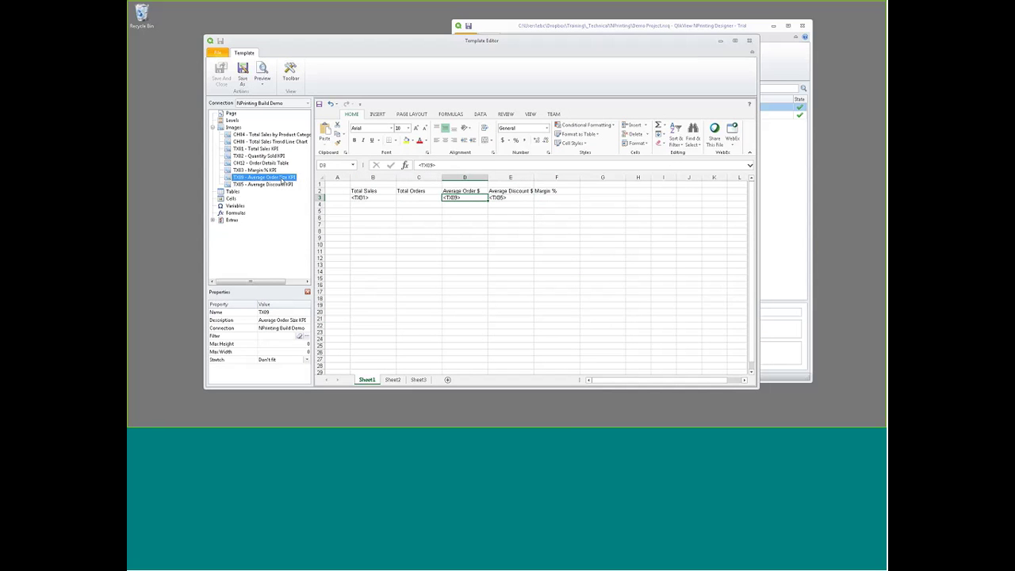
pyautogui.moveTo(262, 170); pyautogui.dragTo(555, 199)
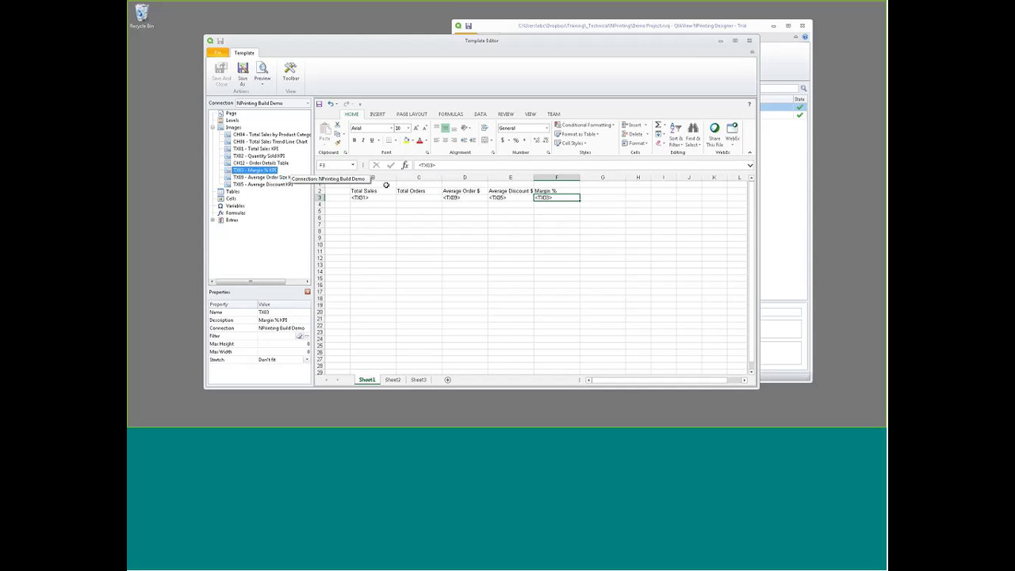
# Step: Add the Total Orders KPI to the template's images and place it in cell C3 beneath its heading
pyautogui.click(417, 192)
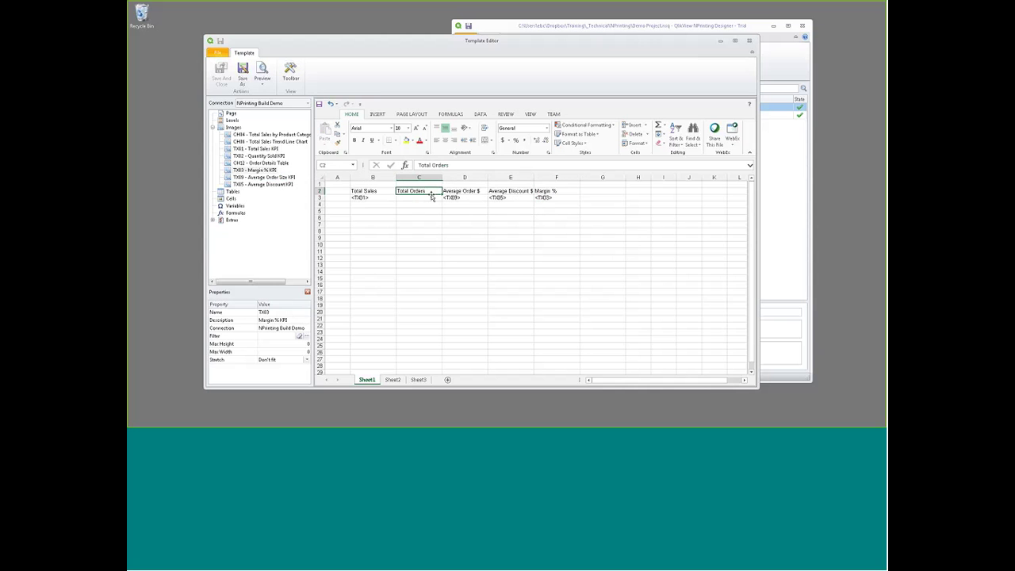
pyautogui.click(479, 268)
pyautogui.click(425, 191)
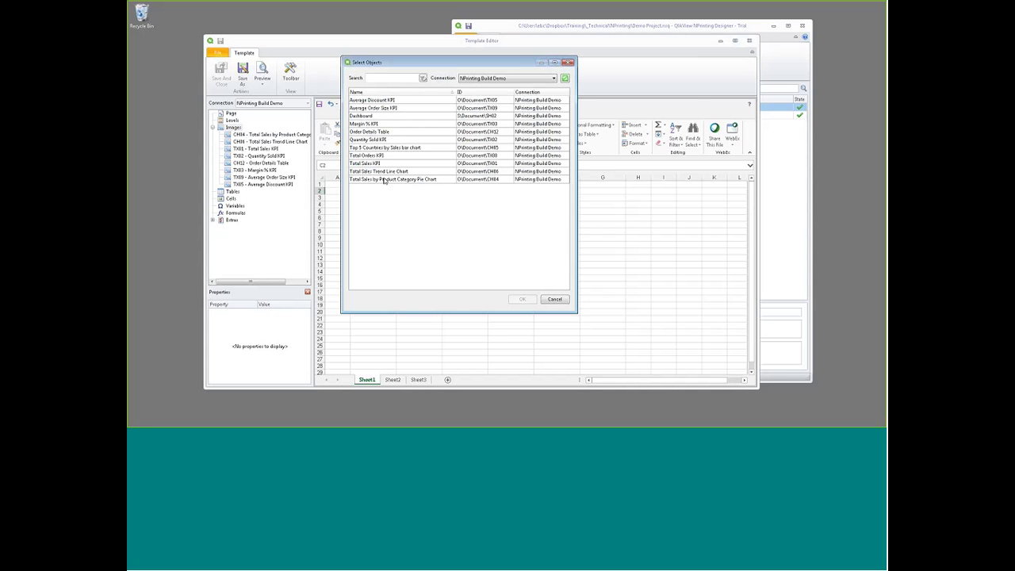
pyautogui.doubleClick(382, 157)
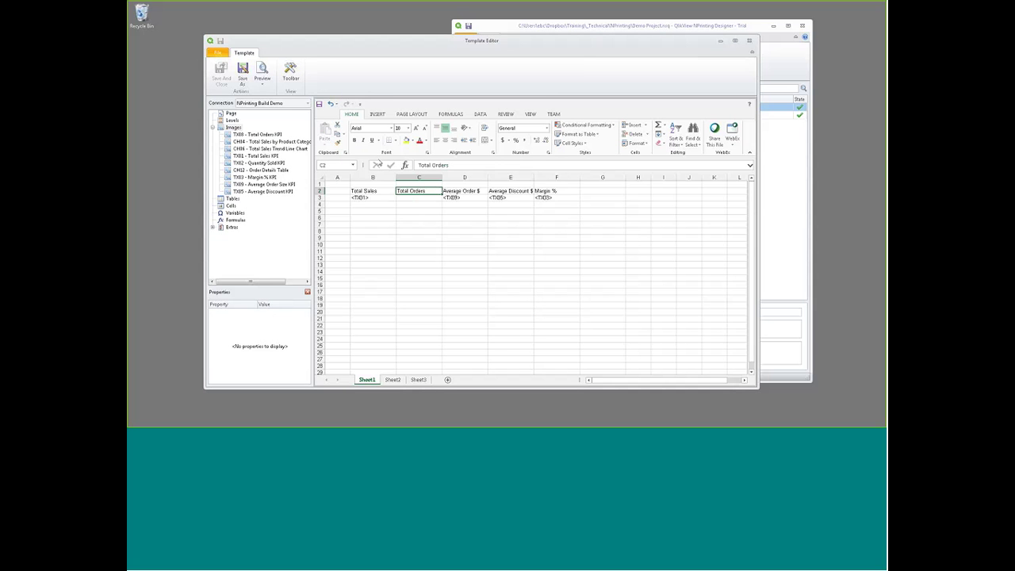
pyautogui.moveTo(257, 134)
pyautogui.mouseDown()
pyautogui.moveTo(419, 197)
pyautogui.moveTo(570, 193)
pyautogui.mouseUp()
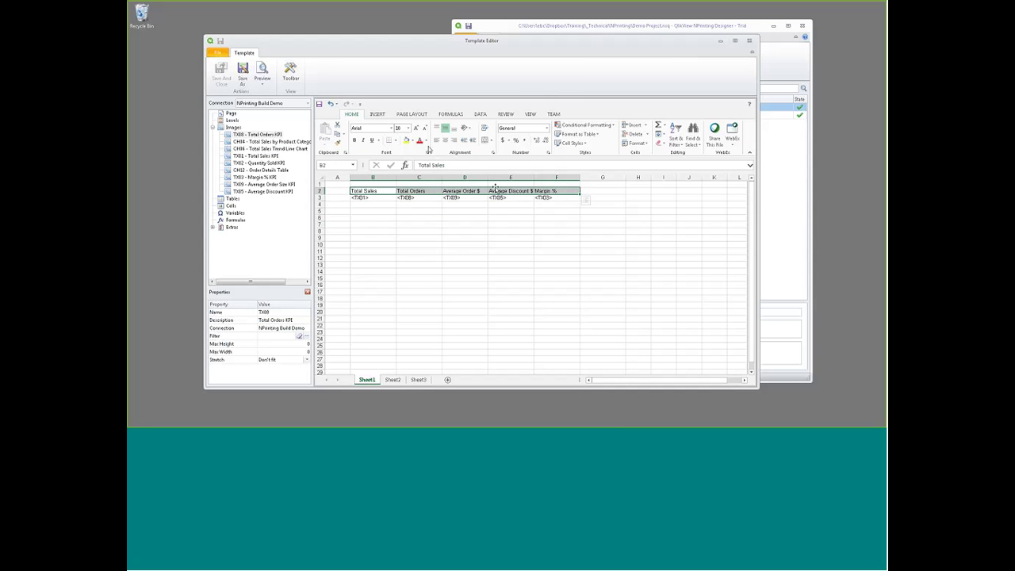
# Step: Give the KPI headings in B2:F2 a light grey fill, blue text and font size 12
pyautogui.click(411, 141)
pyautogui.click(413, 169)
pyautogui.click(426, 141)
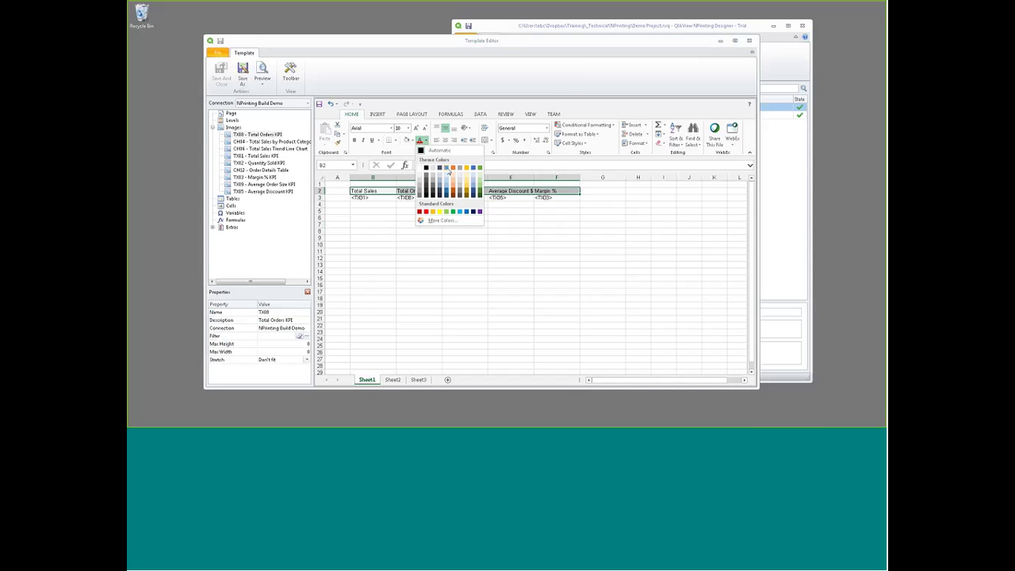
pyautogui.click(448, 170)
pyautogui.click(415, 127)
pyautogui.click(416, 127)
# Step: Insert two blank rows above the KPI headings so that they start in row 4
pyautogui.click(319, 184)
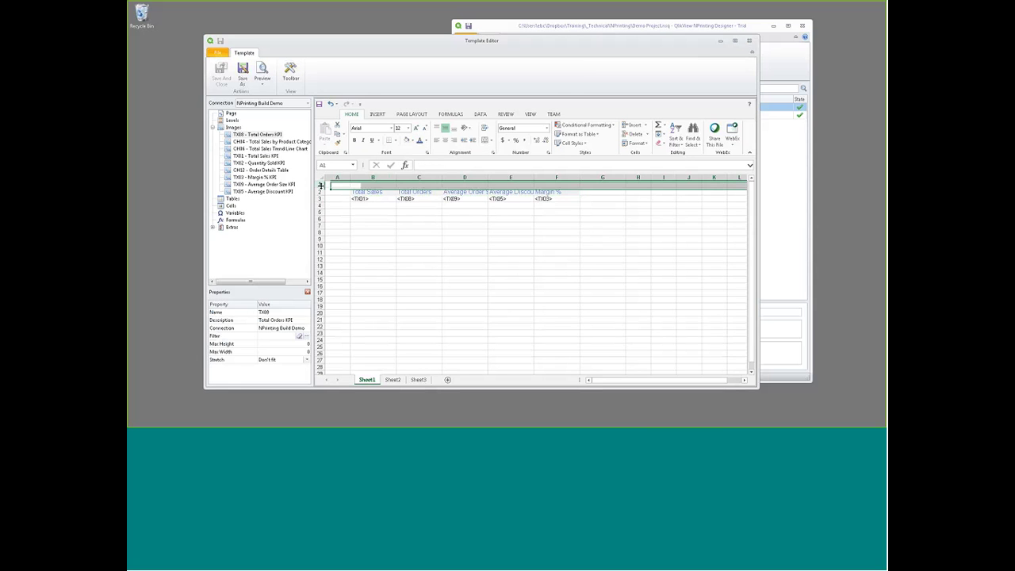
pyautogui.rightClick(319, 185)
pyautogui.click(342, 240)
pyautogui.rightClick(320, 191)
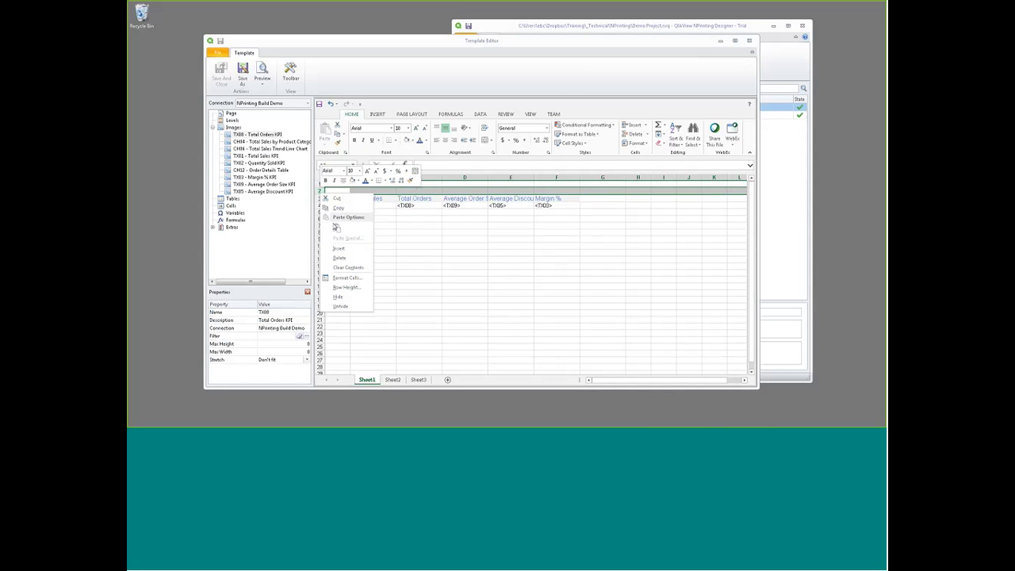
pyautogui.click(338, 248)
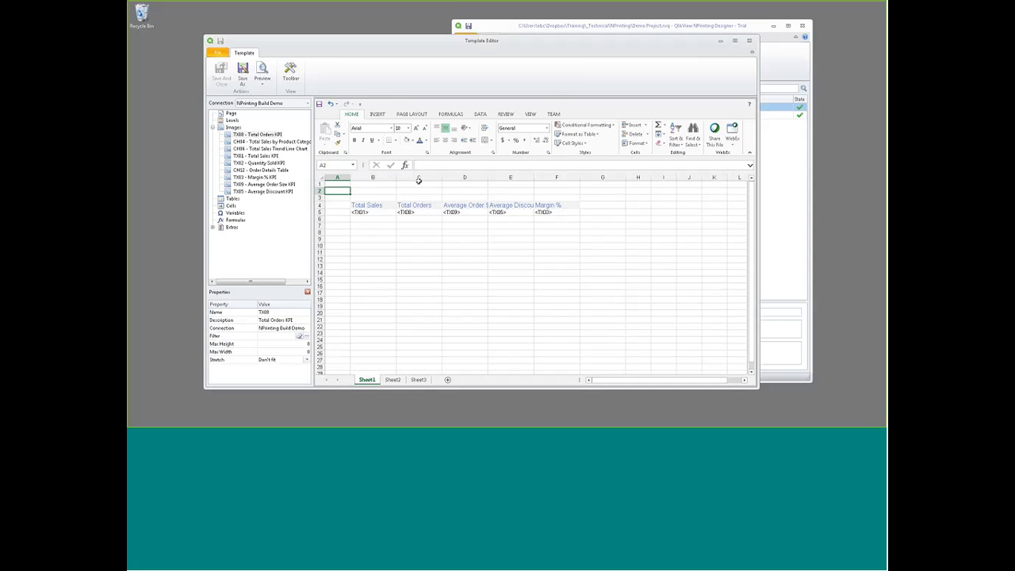
# Step: Enter the title Sales Summary in cell A2
pyautogui.write('Sales')
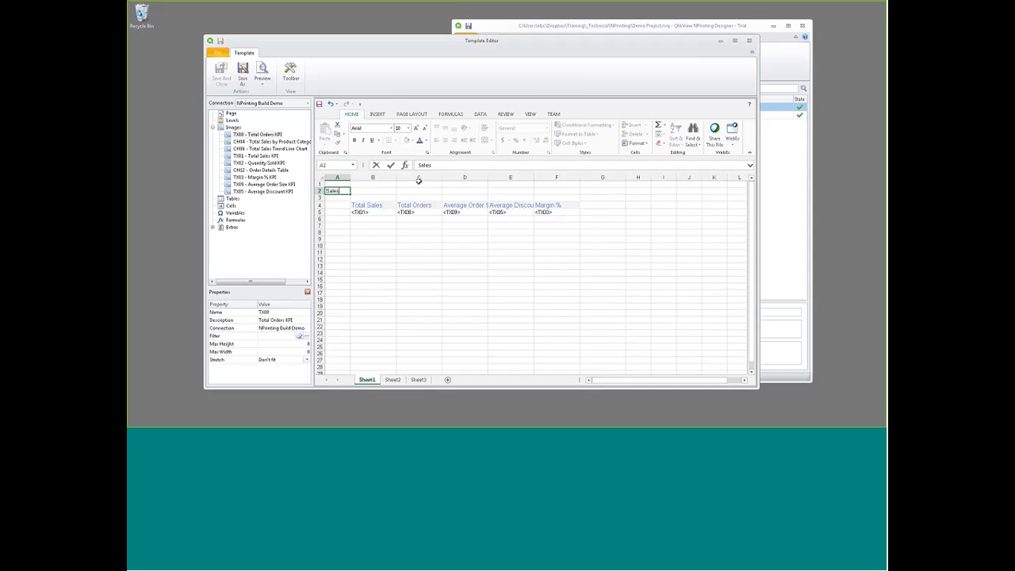
pyautogui.write(' Summary')
pyautogui.click(390, 165)
# Step: Format the title row 2 with a light grey fill, green text and font size 16
pyautogui.hotkey('shift', 'space')
pyautogui.click(426, 141)
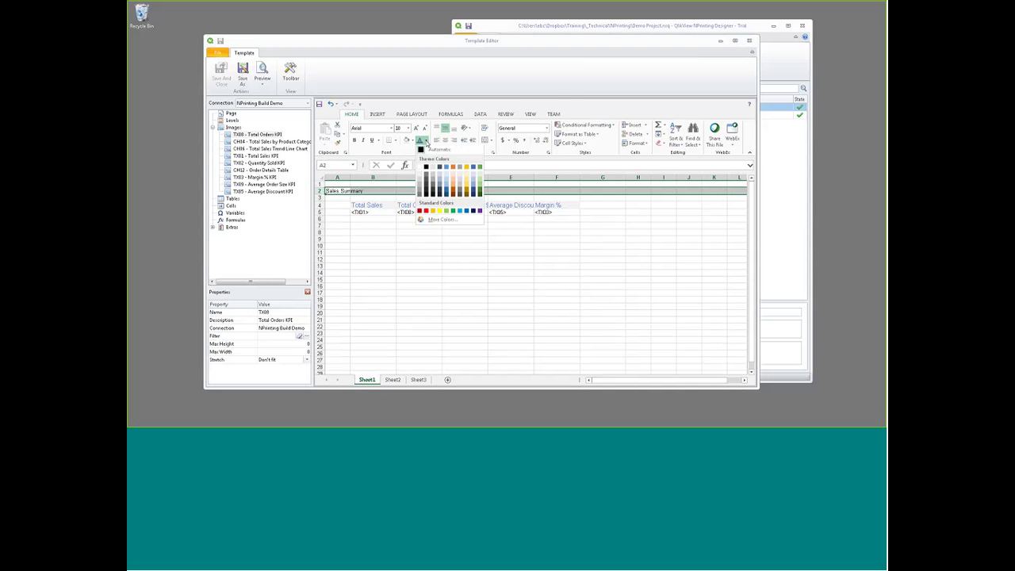
pyautogui.press('Escape')
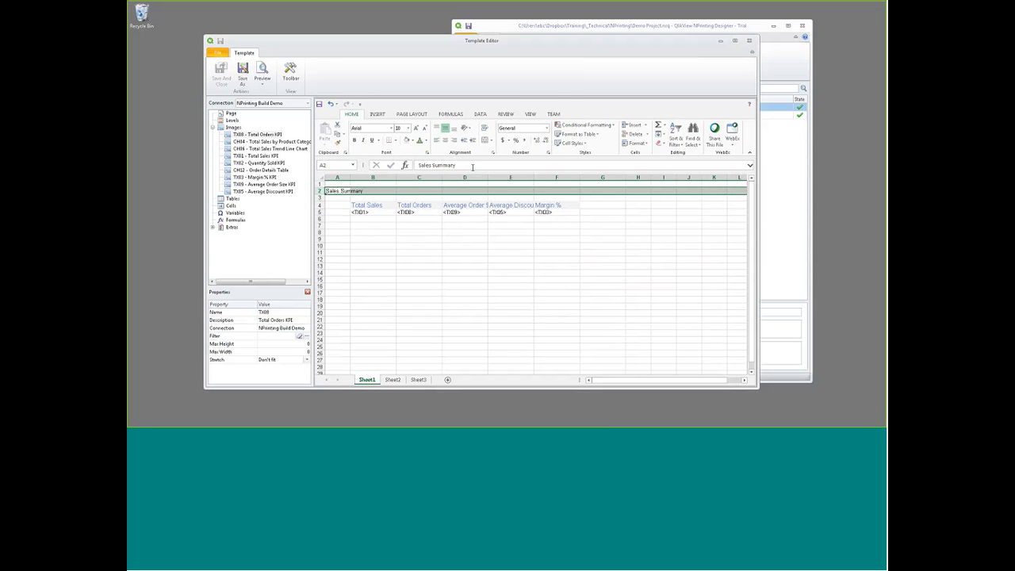
pyautogui.click(416, 128)
pyautogui.click(416, 128)
pyautogui.click(415, 128)
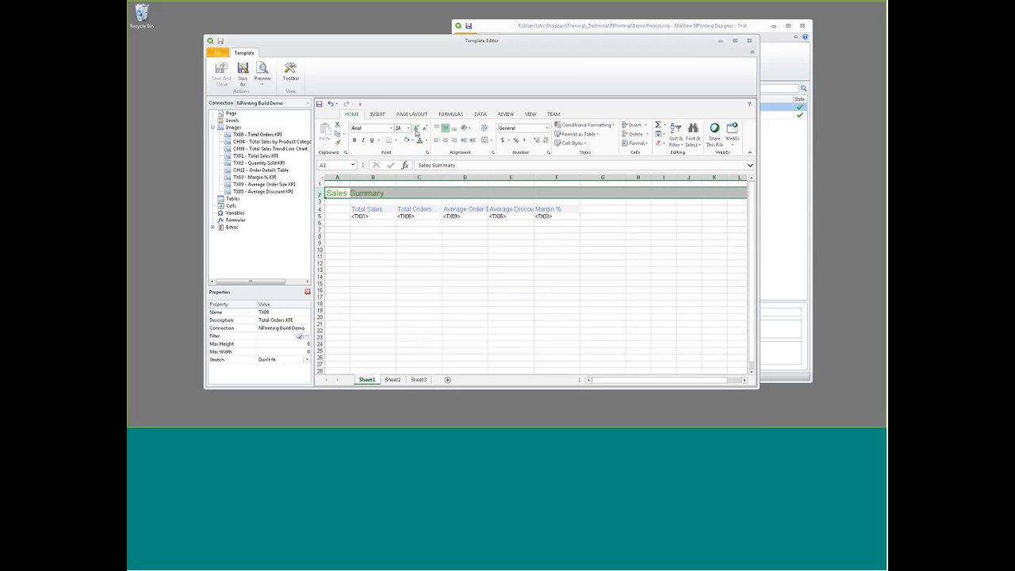
pyautogui.click(416, 129)
# Step: Add the heading Product Category Sales in B7, formatted like Total Sales, and place the Total Sales by Product Category image in B8
pyautogui.click(369, 228)
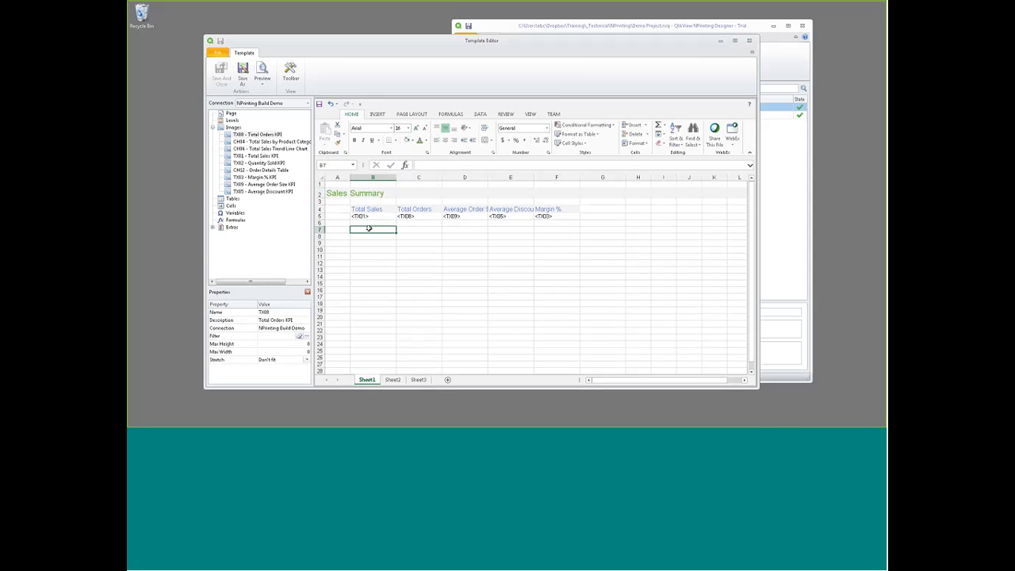
pyautogui.click(373, 210)
pyautogui.hotkey('ctrl', 'c')
pyautogui.click(373, 230)
pyautogui.hotkey('ctrl', 'v')
pyautogui.hotkey('ctrl', 'z')
pyautogui.write('Product')
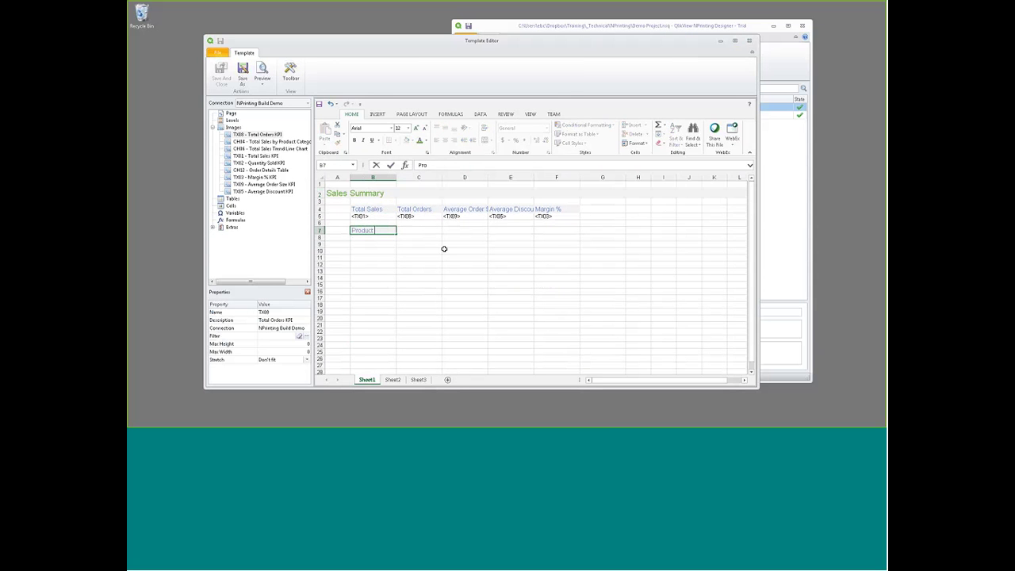
pyautogui.write(' Category Sales')
pyautogui.press('Return')
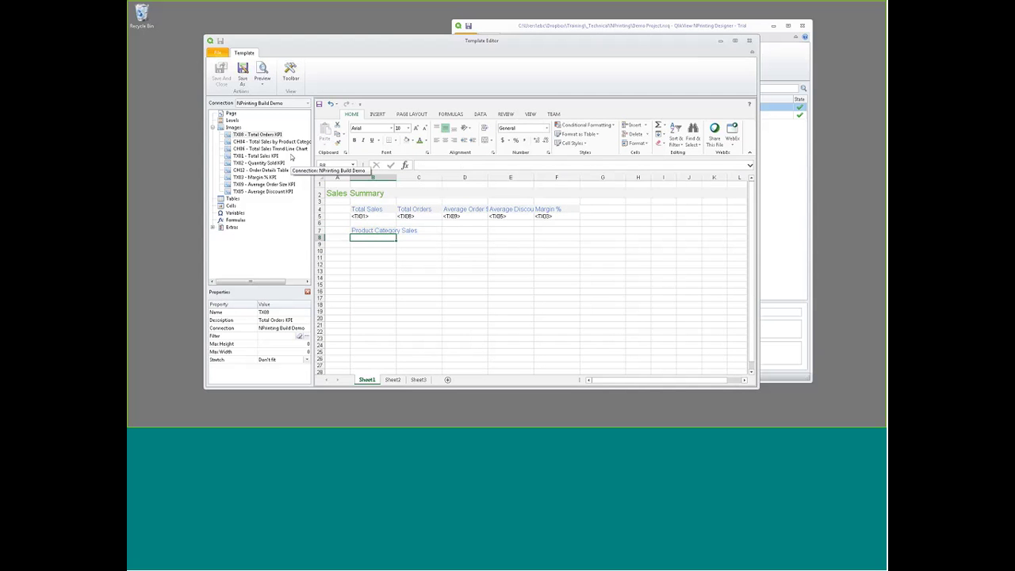
pyautogui.moveTo(280, 147); pyautogui.dragTo(366, 248)
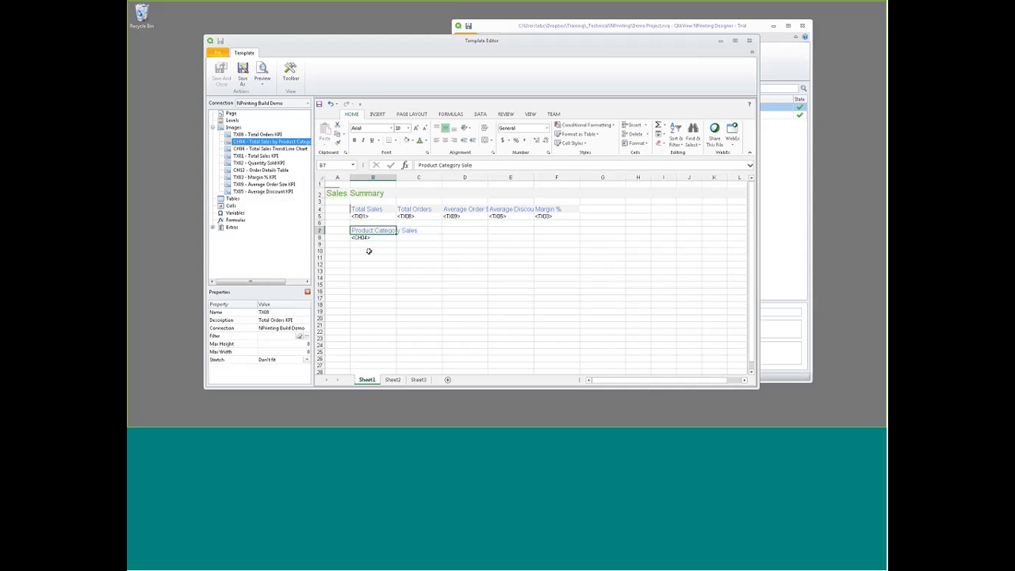
# Step: Copy the Product Category Sales heading to B11, retitle it Sales Trend, and place the Total Sales Trend Line Chart image in B12
pyautogui.click(367, 251)
pyautogui.click(367, 232)
pyautogui.hotkey('ctrl', 'c')
pyautogui.click(371, 259)
pyautogui.hotkey('ctrl', 'v')
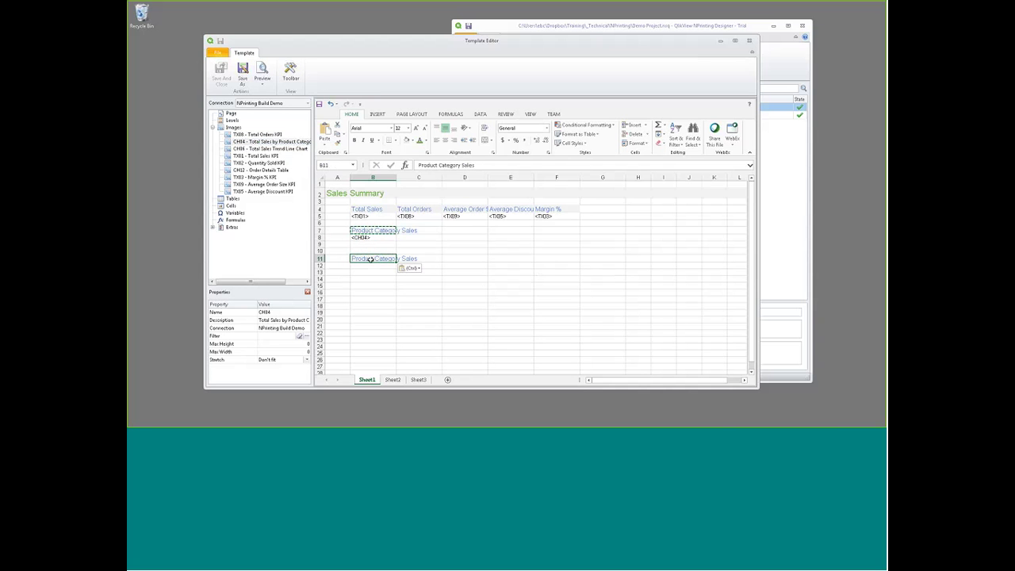
pyautogui.write('Sales Tren')
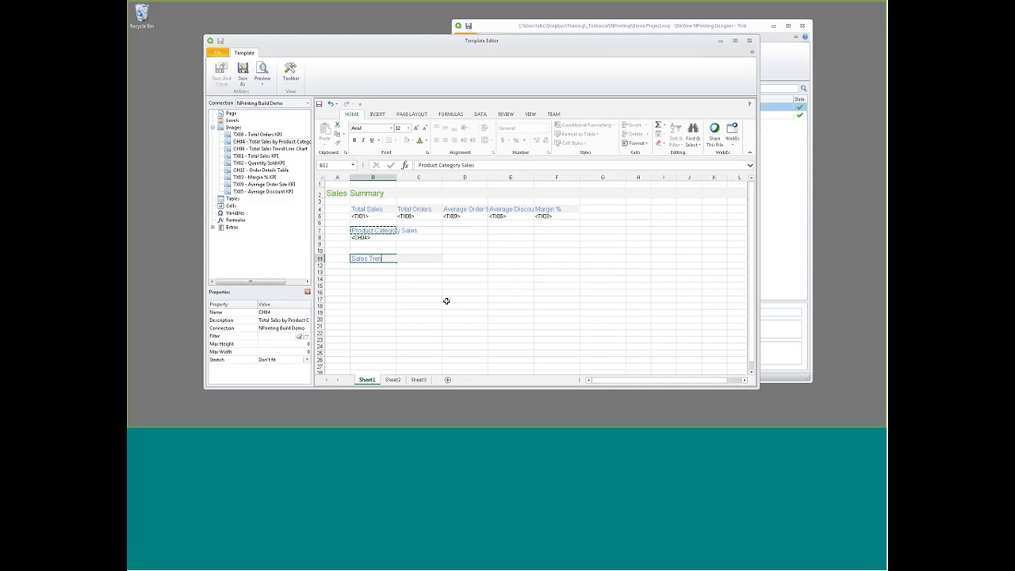
pyautogui.write('d')
pyautogui.press('Return')
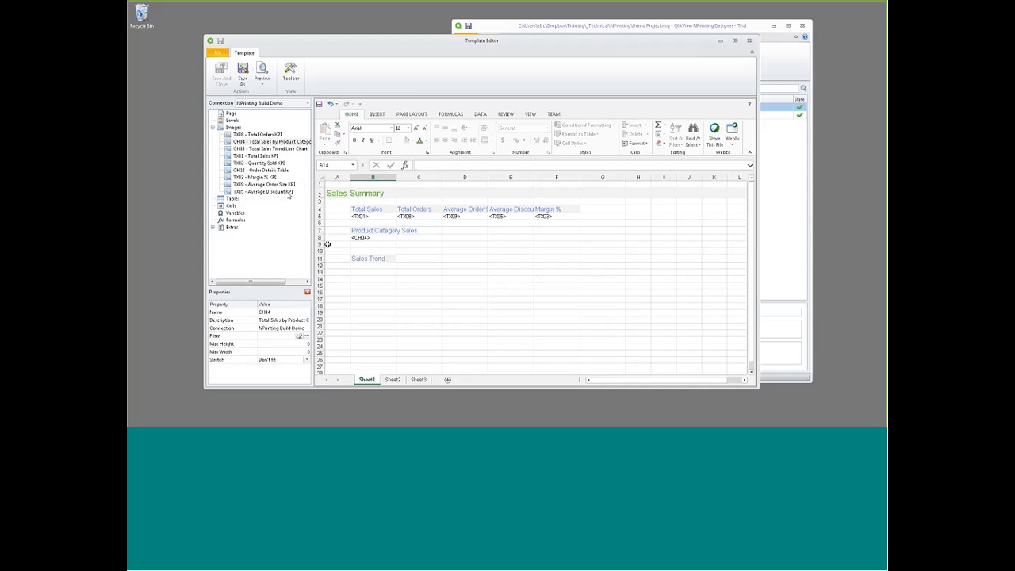
pyautogui.moveTo(266, 148); pyautogui.dragTo(401, 264)
pyautogui.click(388, 251)
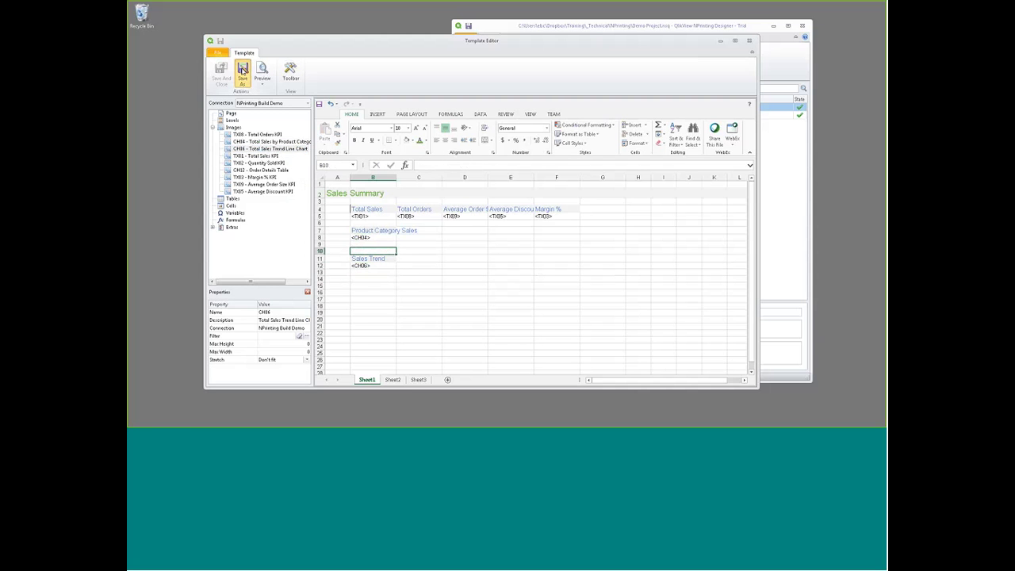
# Step: Save the template under the suggested Demo Report template name and open its Excel preview in a maximized window
pyautogui.click(243, 71)
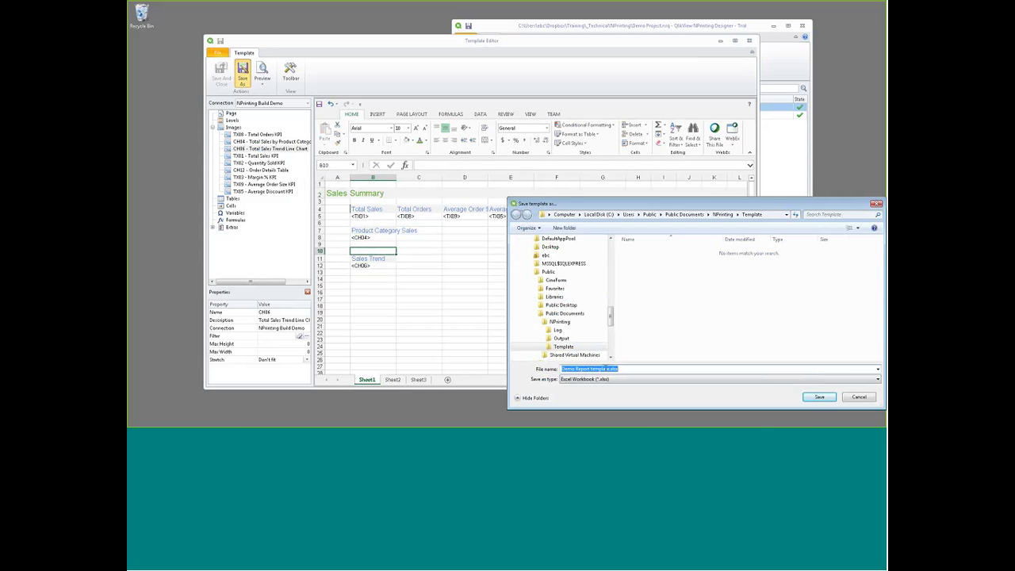
pyautogui.click(819, 396)
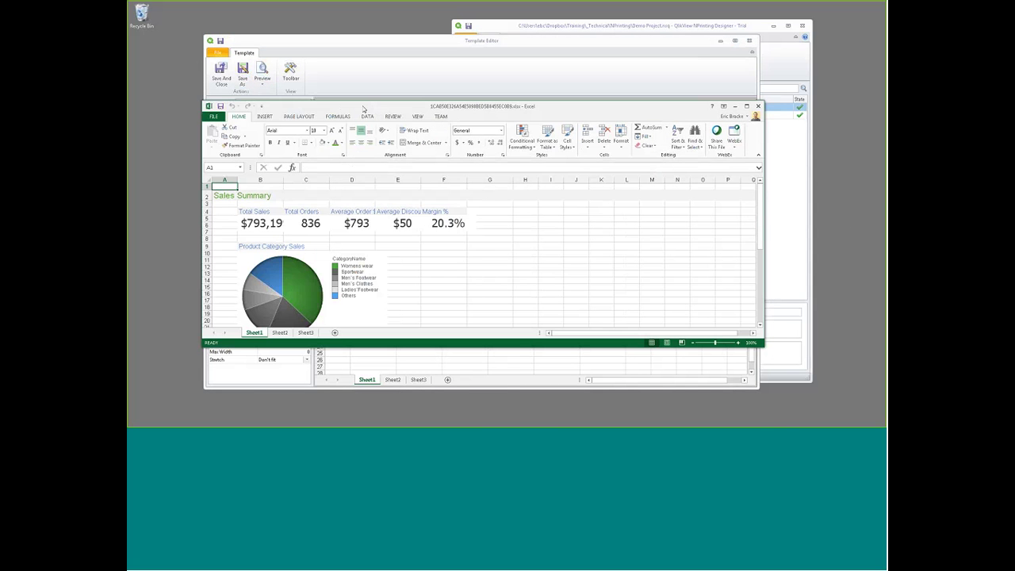
pyautogui.doubleClick(364, 107)
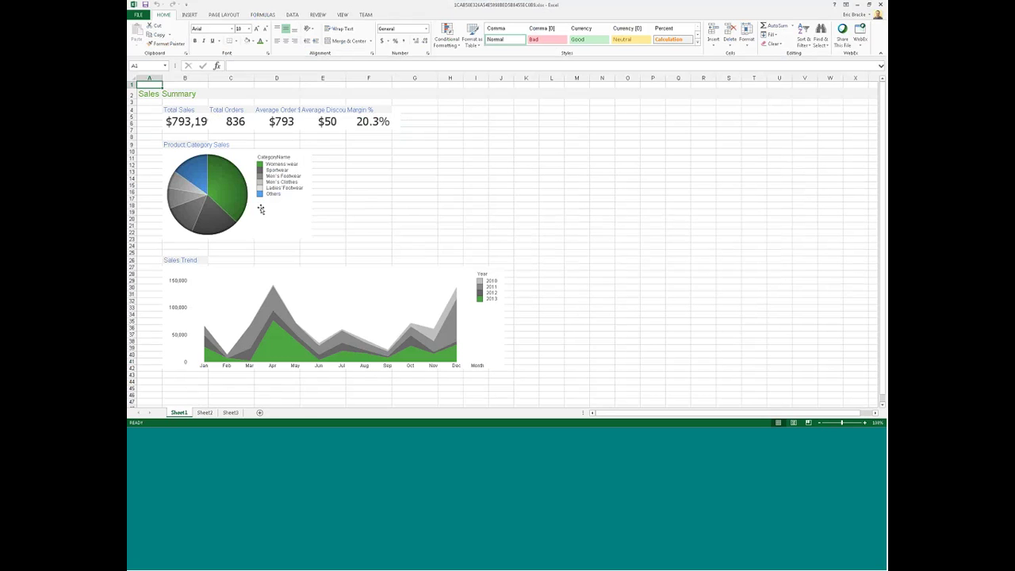
# Step: Widen columns B through F in the preview to check the KPI images and charts, and close the preview
pyautogui.moveTo(185, 78); pyautogui.dragTo(369, 77)
pyautogui.moveTo(211, 77); pyautogui.dragTo(242, 79)
pyautogui.click(358, 172)
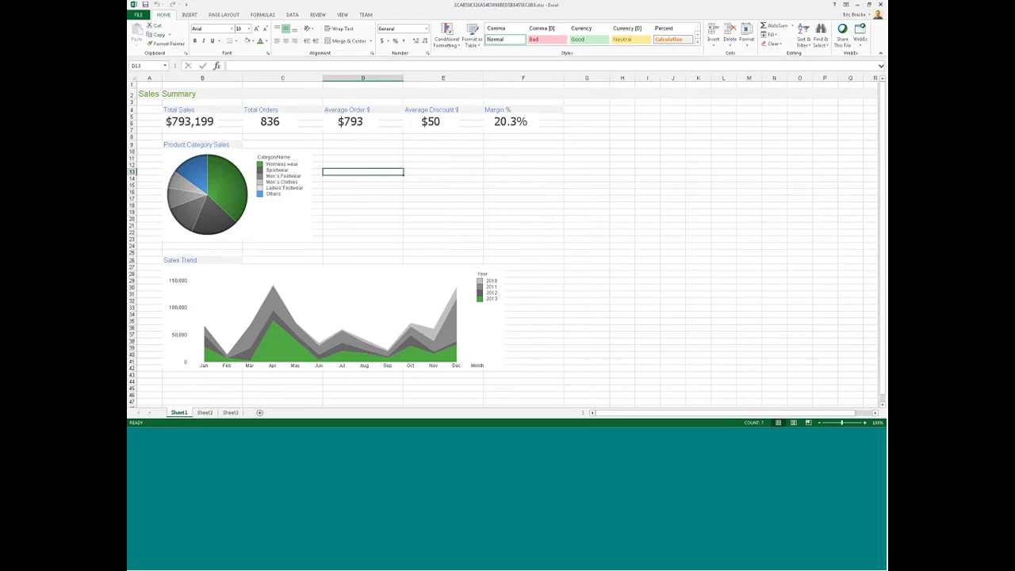
pyautogui.click(132, 93)
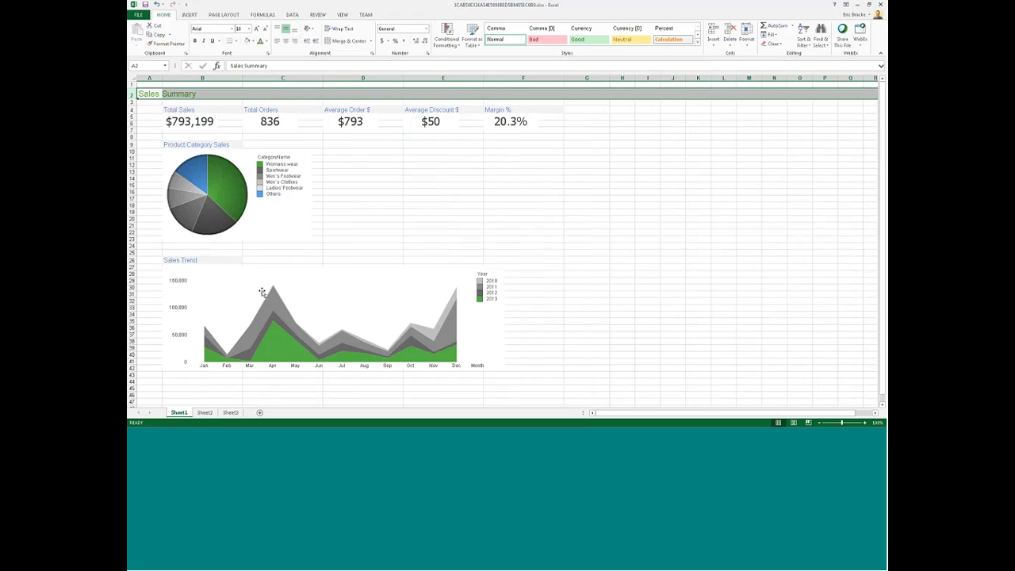
pyautogui.click(189, 121)
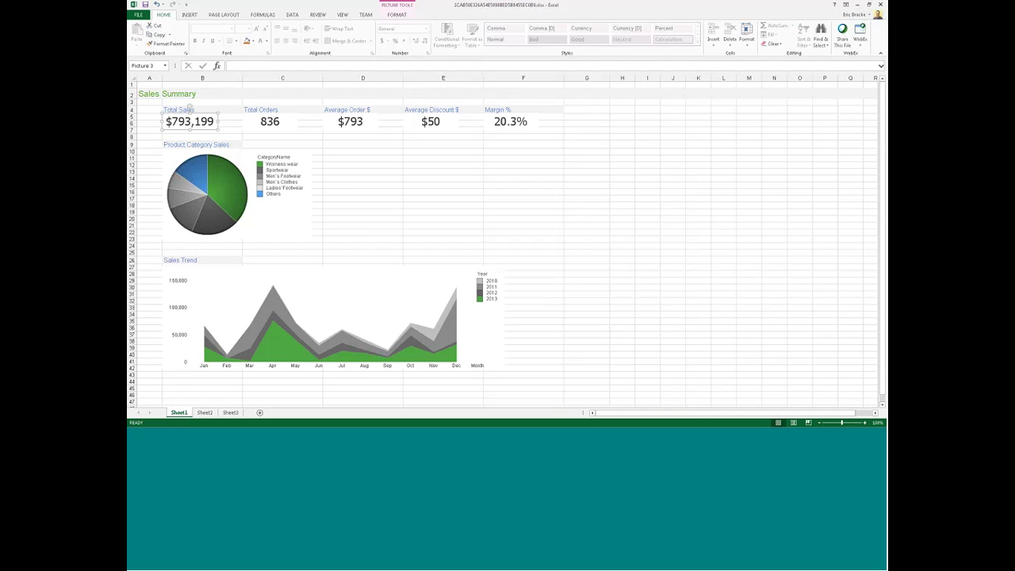
pyautogui.click(880, 5)
pyautogui.click(492, 230)
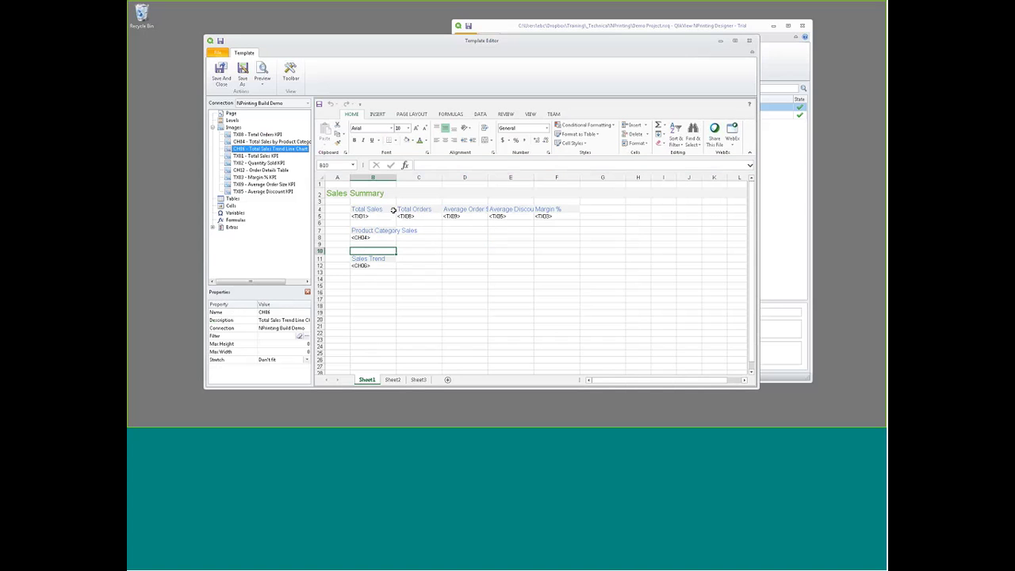
# Step: Save the template and rename Sheet1 to Sales Summary
pyautogui.click(219, 41)
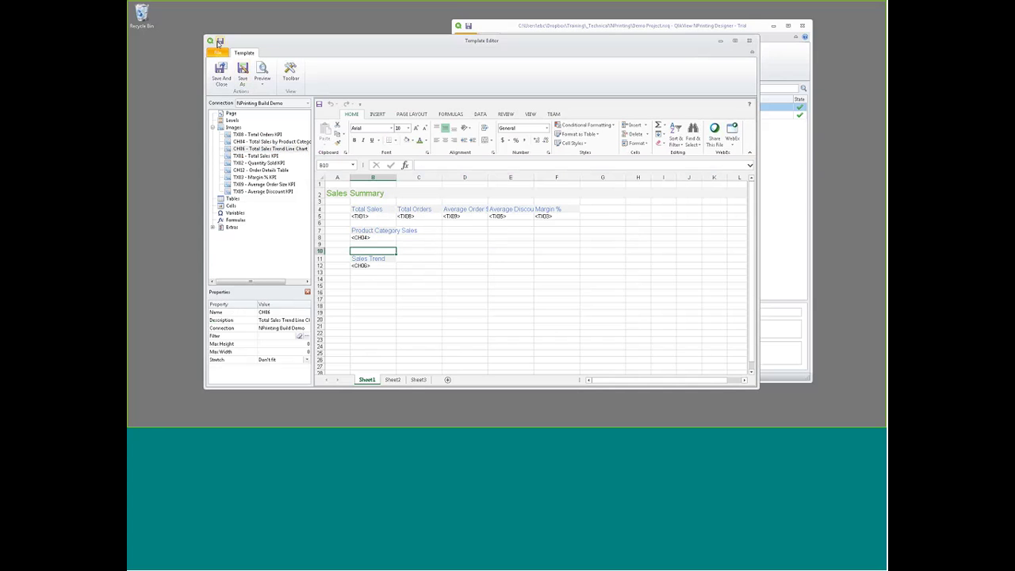
pyautogui.rightClick(369, 380)
pyautogui.click(402, 309)
pyautogui.write('Sales S')
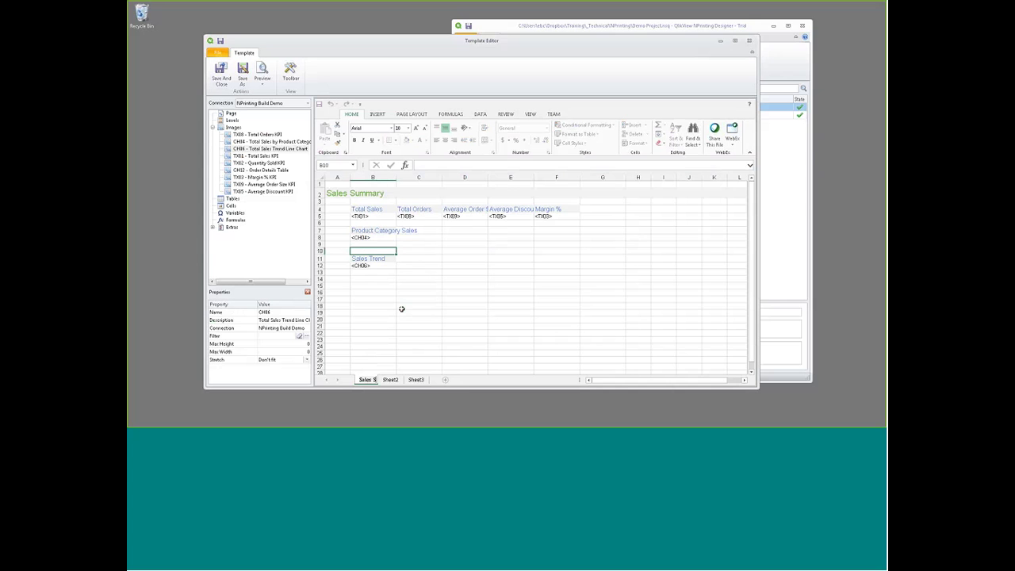
pyautogui.write('ummary')
pyautogui.press('Return')
# Step: Delete Sheet3 and copy the whole Sales Summary layout onto Sheet2
pyautogui.click(439, 380)
pyautogui.rightClick(441, 380)
pyautogui.click(457, 294)
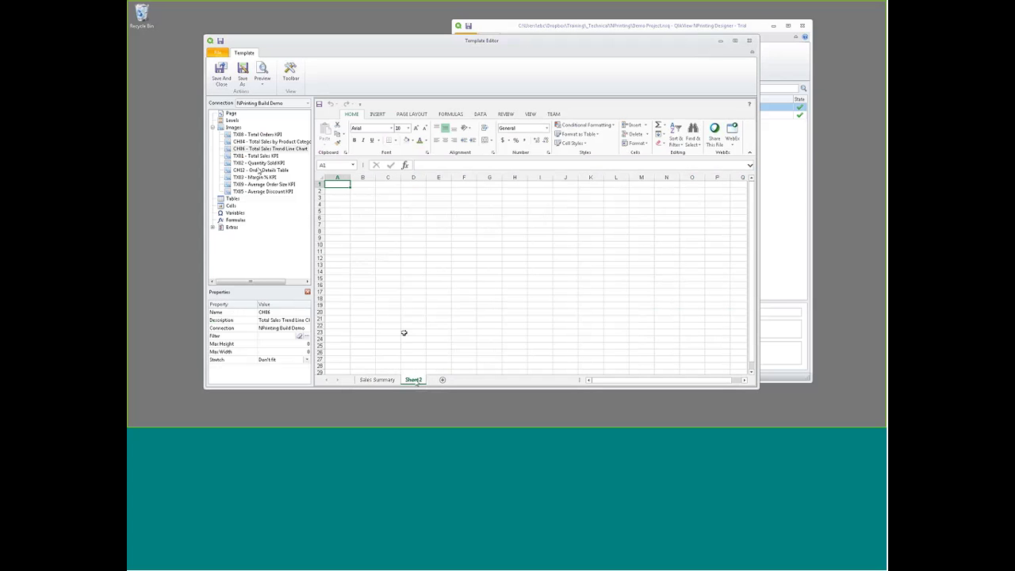
pyautogui.hotkey('ctrl', 'pageup')
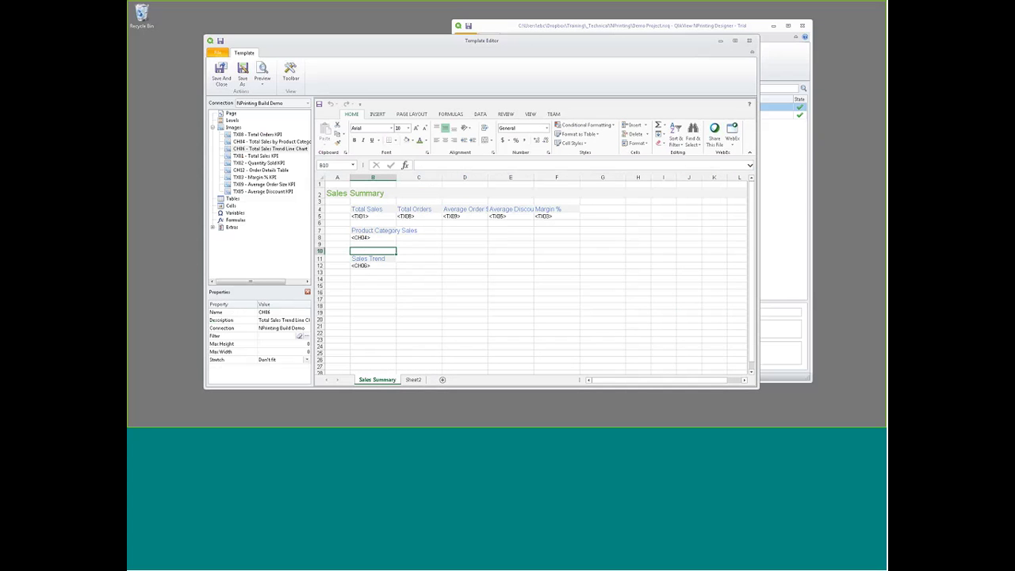
pyautogui.moveTo(262, 170); pyautogui.dragTo(418, 285)
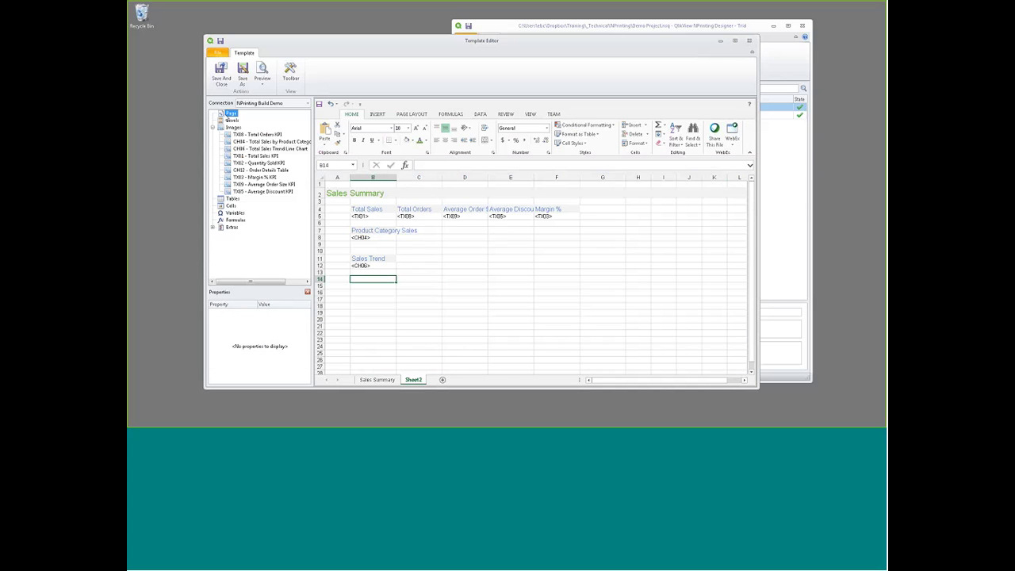
pyautogui.click(228, 119)
pyautogui.moveTo(487, 369); pyautogui.dragTo(575, 251)
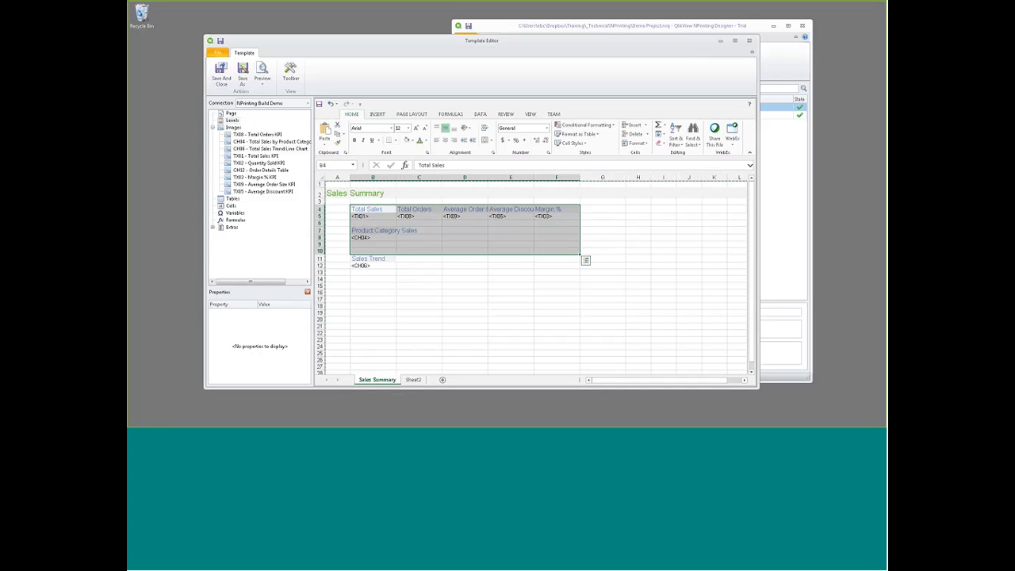
pyautogui.click(411, 381)
pyautogui.click(410, 381)
# Step: Add the Office field from the NPrinting Build Demo connection as a page in the template
pyautogui.moveTo(363, 272); pyautogui.dragTo(364, 272)
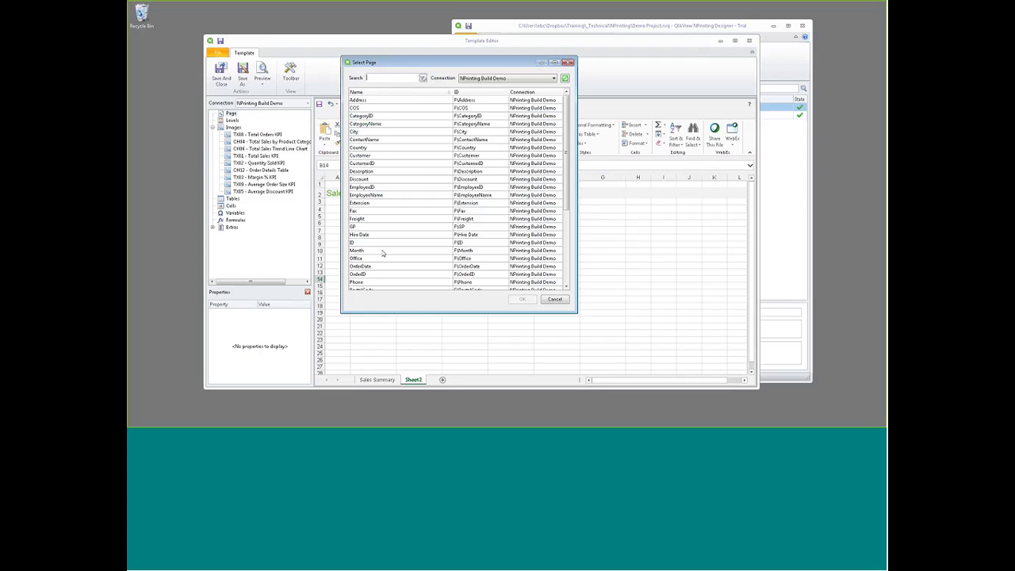
pyautogui.click(382, 258)
pyautogui.click(523, 300)
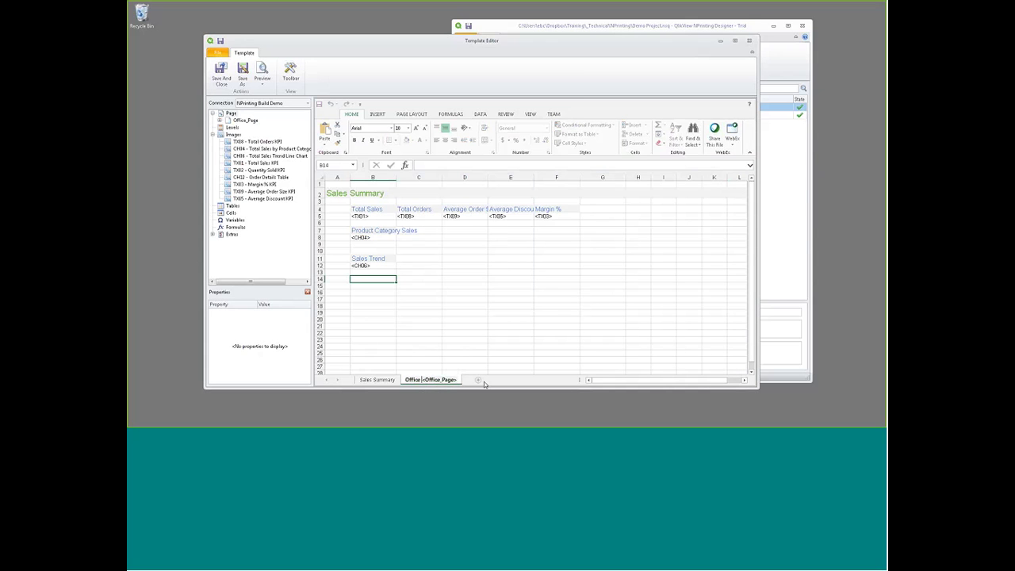
# Step: Insert the Office field from Office_Page into title cell A2 of the Office sheet, replacing the Sales Summary title
pyautogui.moveTo(373, 263); pyautogui.dragTo(369, 221)
pyautogui.click(337, 193)
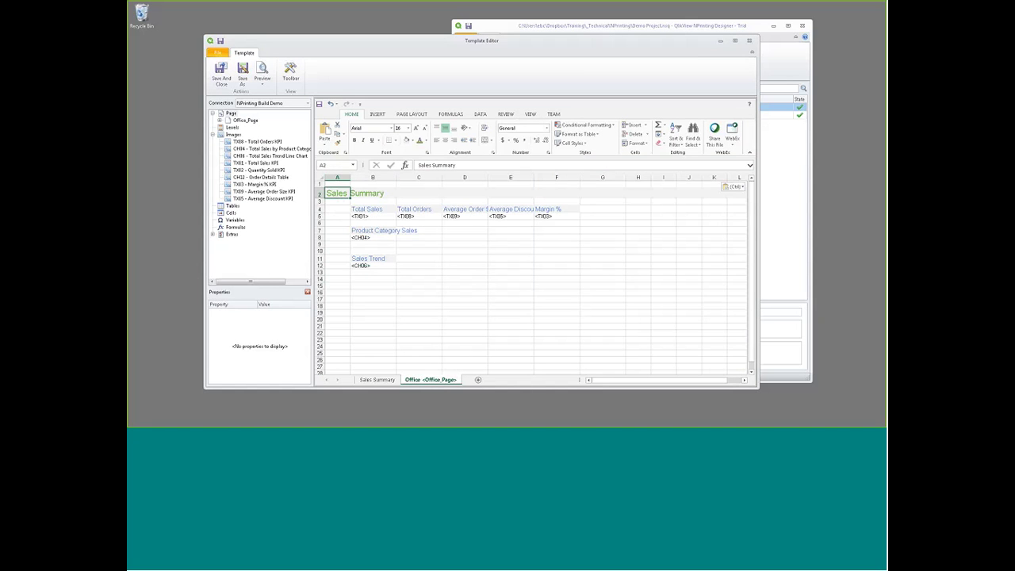
pyautogui.click(220, 120)
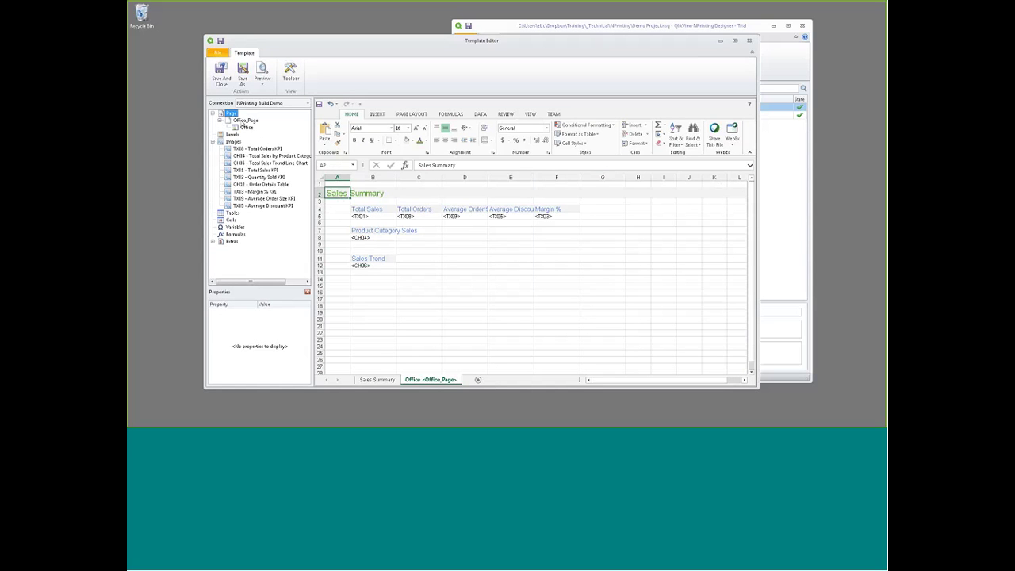
pyautogui.click(246, 127)
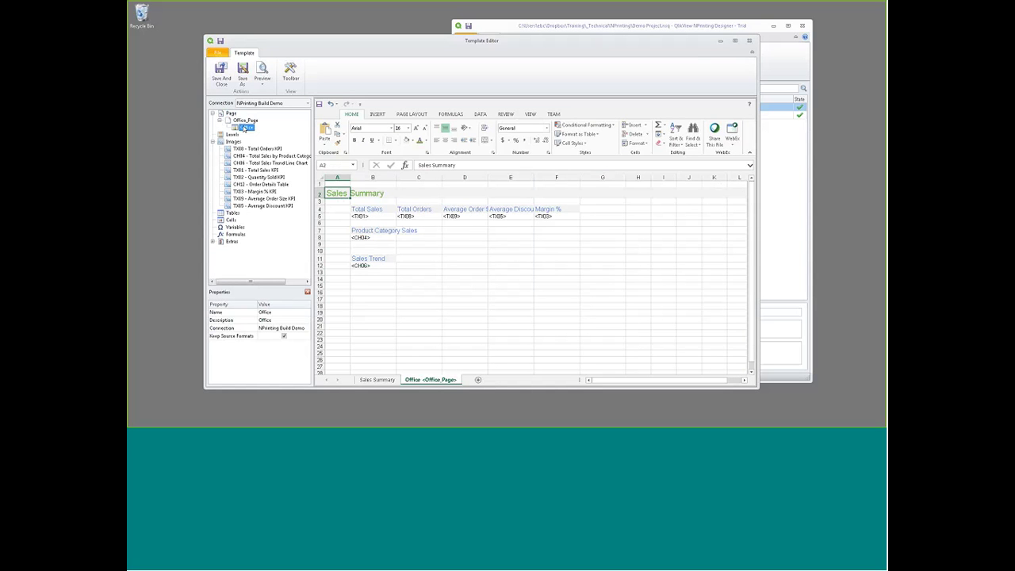
pyautogui.moveTo(245, 128); pyautogui.dragTo(337, 194)
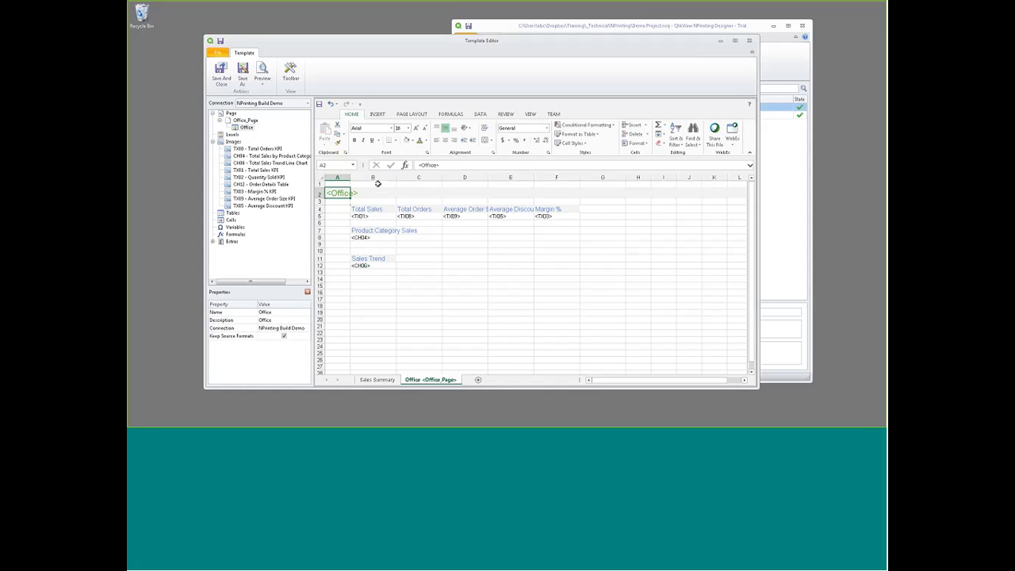
# Step: Add the text "Sales Summary for Office" in front of the <Office> tag in cell A2
pyautogui.press('F2')
pyautogui.write('Sales Sum')
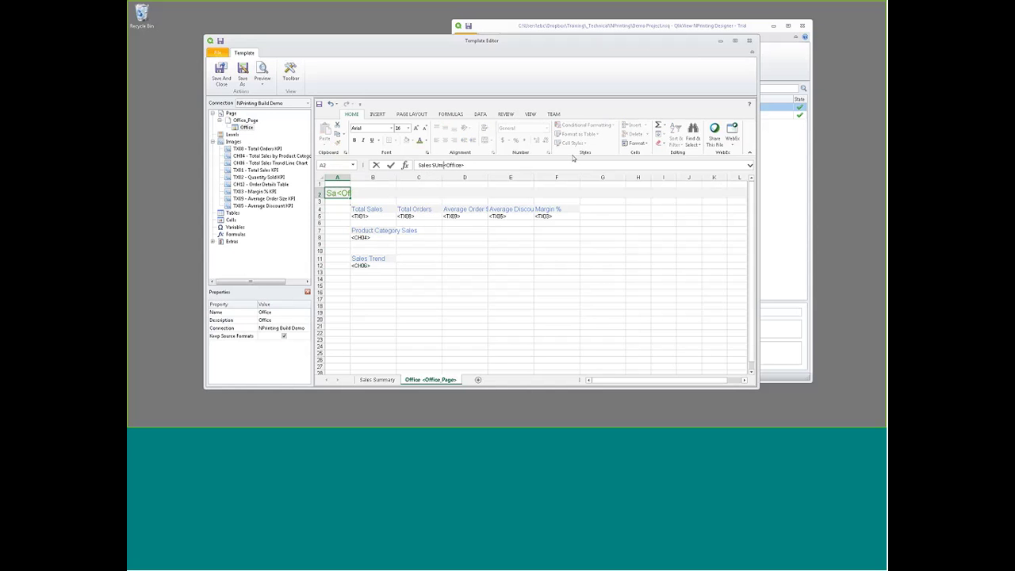
pyautogui.write('mary for Office')
pyautogui.press('Return')
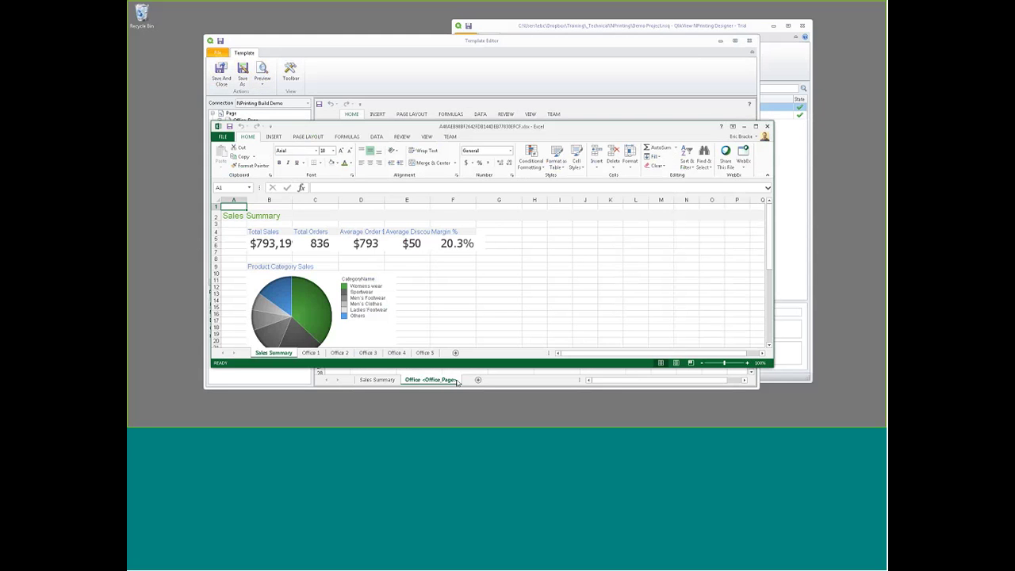
# Step: Preview the report and look through the Sales Summary sheet and the generated sheets for each office
pyautogui.moveTo(448, 126); pyautogui.dragTo(448, 25)
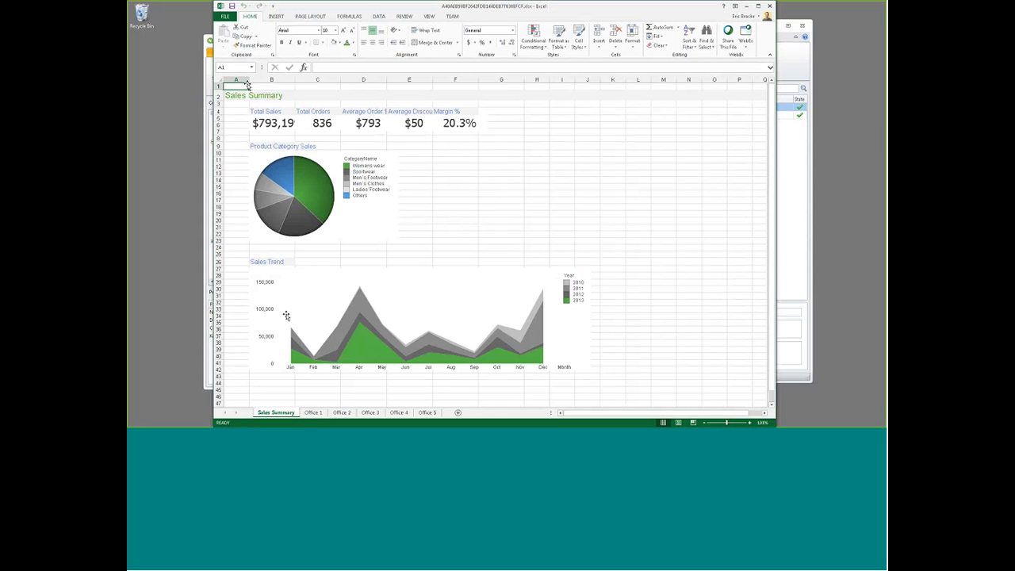
pyautogui.hotkey('ctrl', 'pagedown')
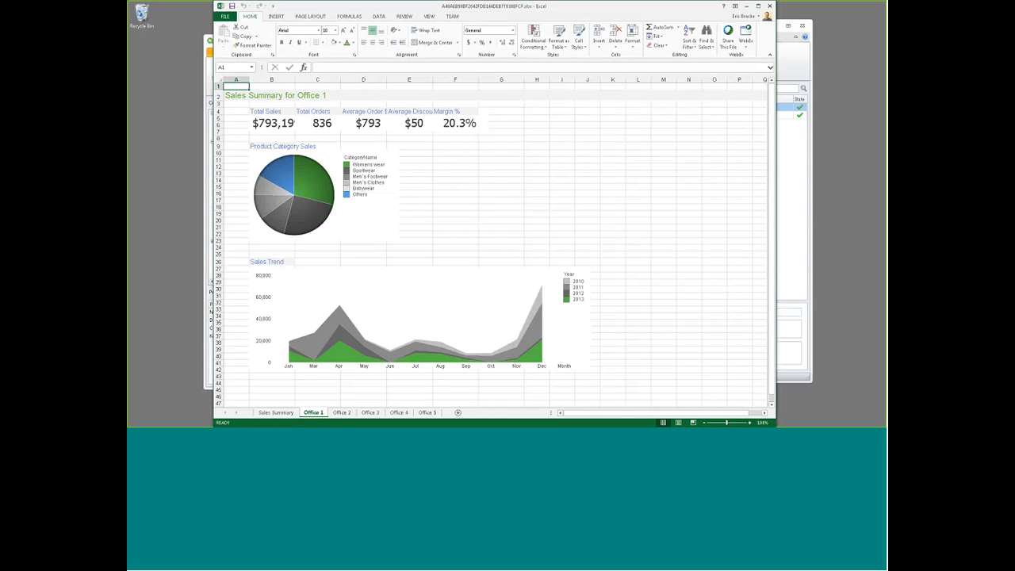
pyautogui.hotkey('ctrl', 'pagedown')
pyautogui.hotkey('ctrl', 'pagedown')
pyautogui.click(401, 413)
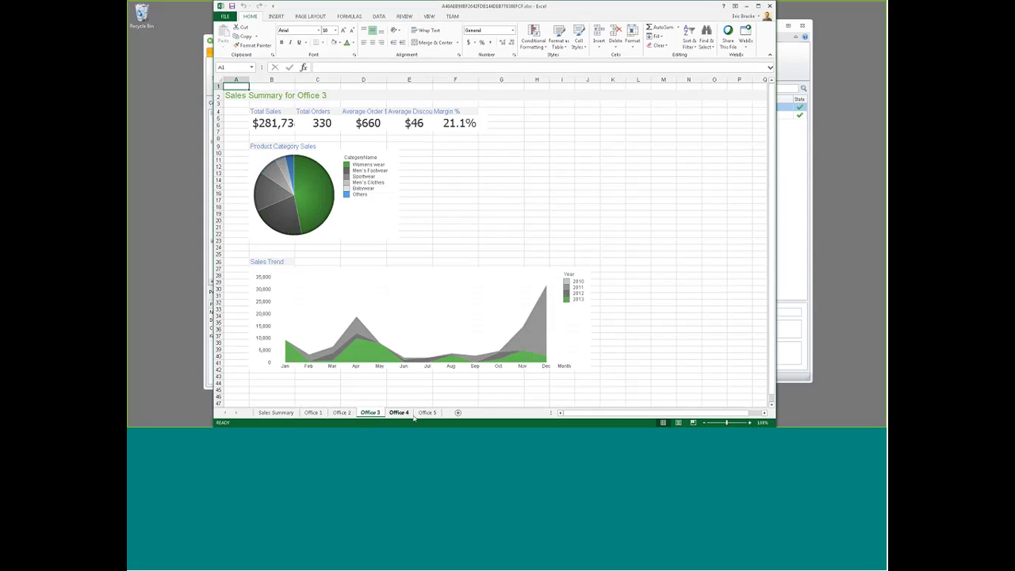
pyautogui.click(429, 413)
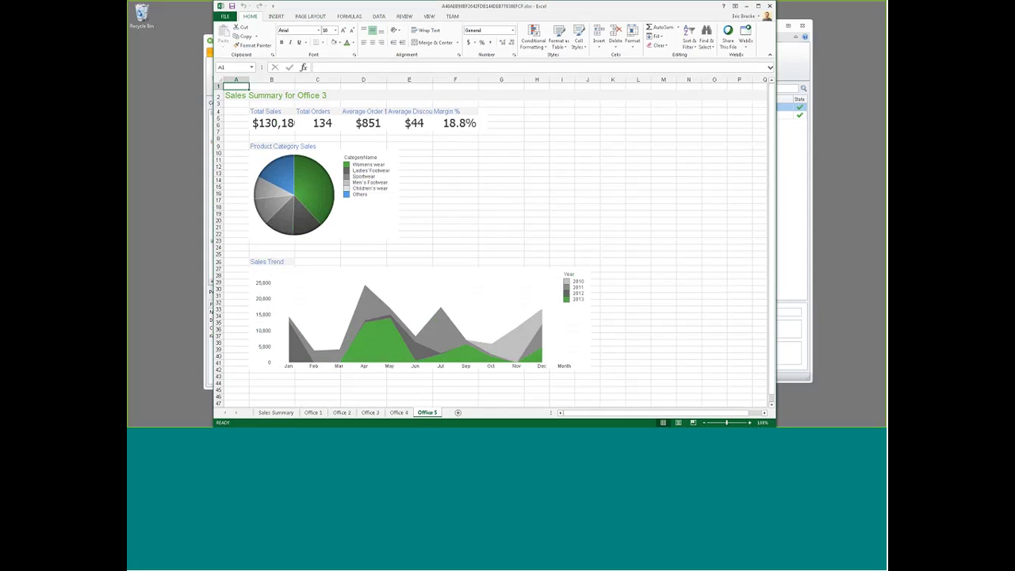
pyautogui.hotkey('ctrl', 'pageup')
pyautogui.hotkey('ctrl', 'pageup')
pyautogui.hotkey('ctrl', 'pageup')
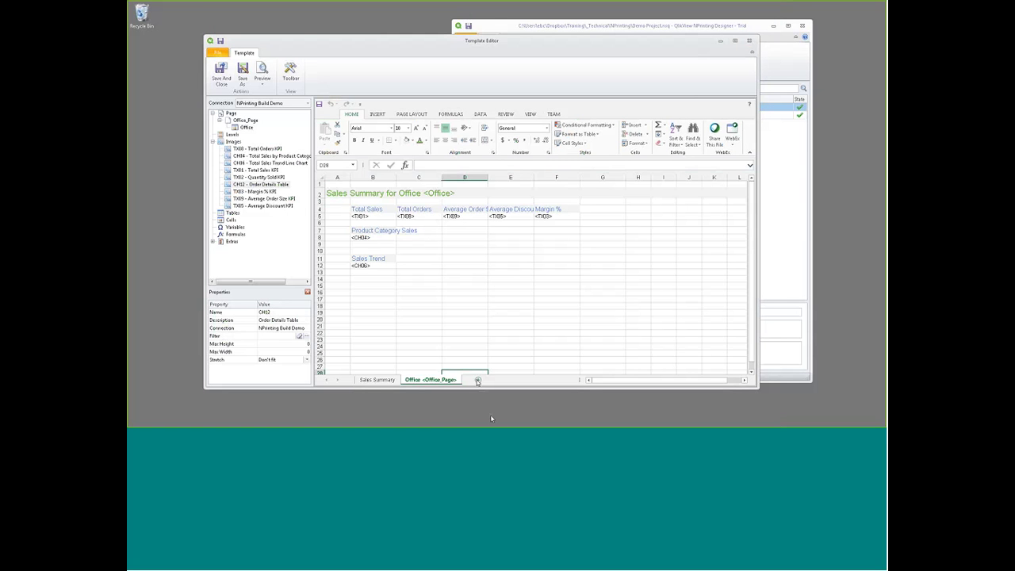
# Step: Add a new sheet named Order Details and place the CH12 Order Details Table image in cell B3
pyautogui.click(479, 380)
pyautogui.rightClick(479, 380)
pyautogui.click(487, 372)
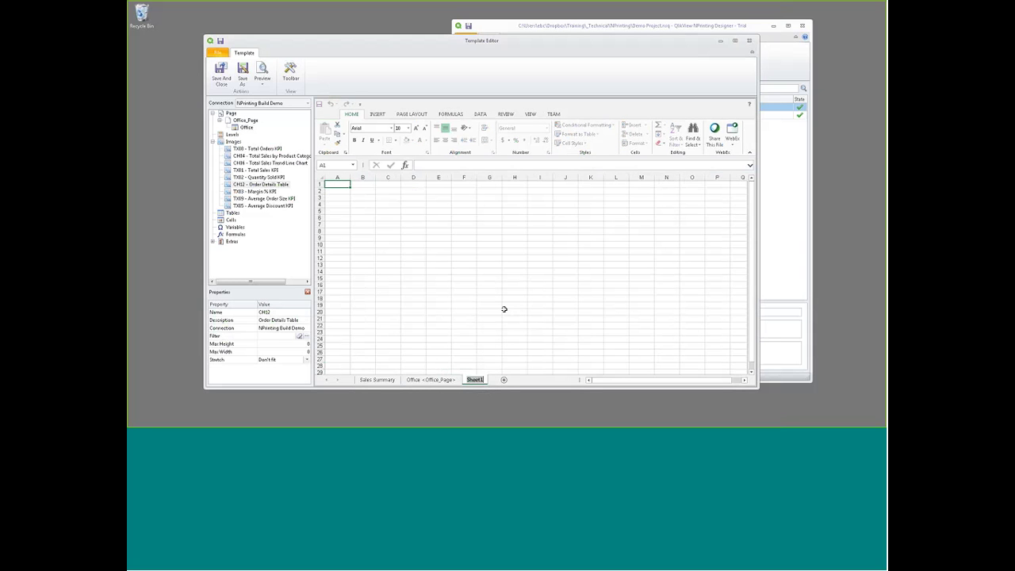
pyautogui.write('Order Details')
pyautogui.click(490, 278)
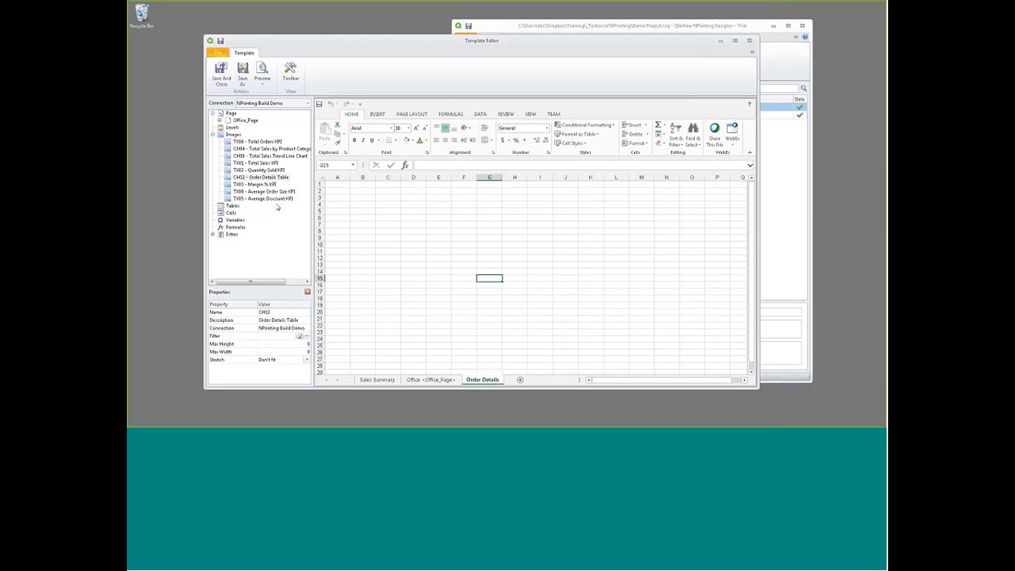
pyautogui.moveTo(261, 177); pyautogui.dragTo(320, 190)
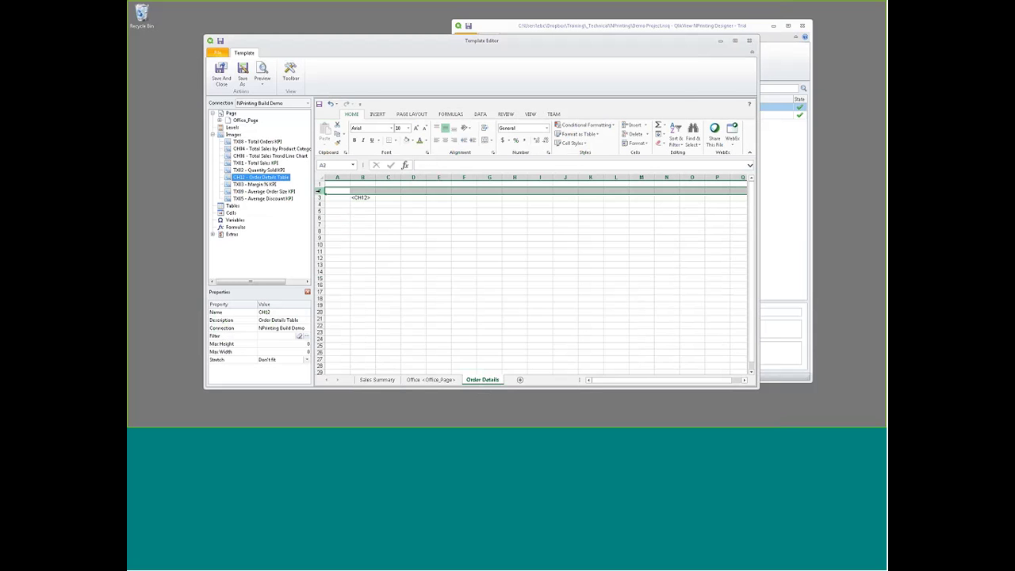
# Step: Copy the title cells in row 2 of the Office sheet to cell A2 of the Order Details sheet
pyautogui.click(446, 380)
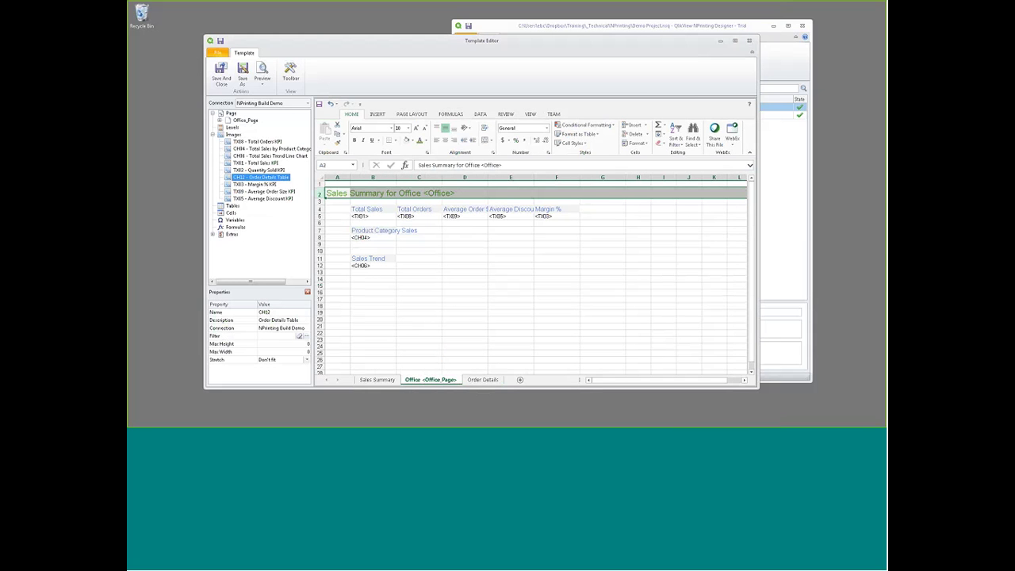
pyautogui.click(340, 192)
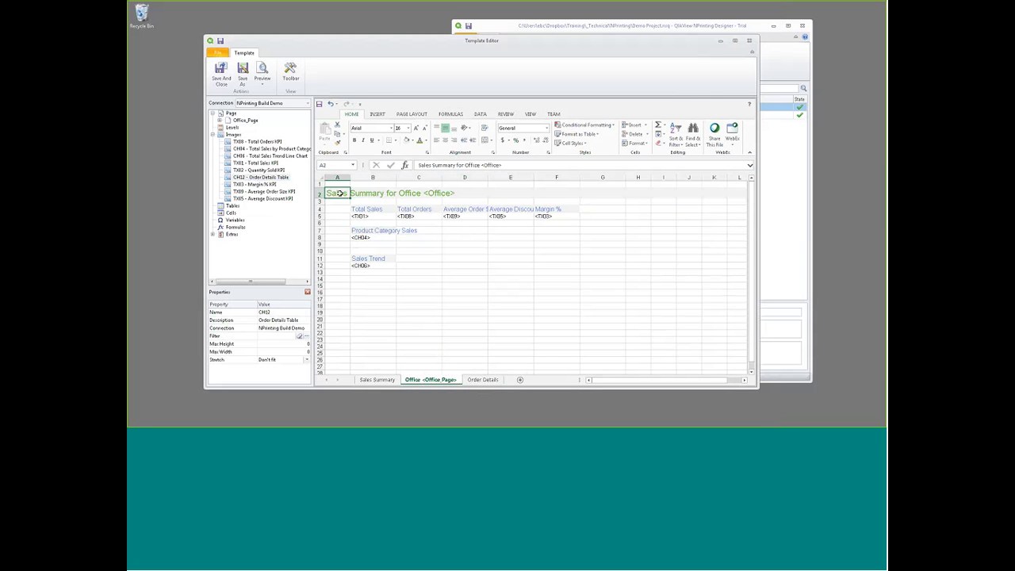
pyautogui.moveTo(339, 193); pyautogui.dragTo(385, 194)
pyautogui.hotkey('ctrl', 'c')
pyautogui.click(481, 380)
pyautogui.click(335, 194)
pyautogui.hotkey('ctrl', 'v')
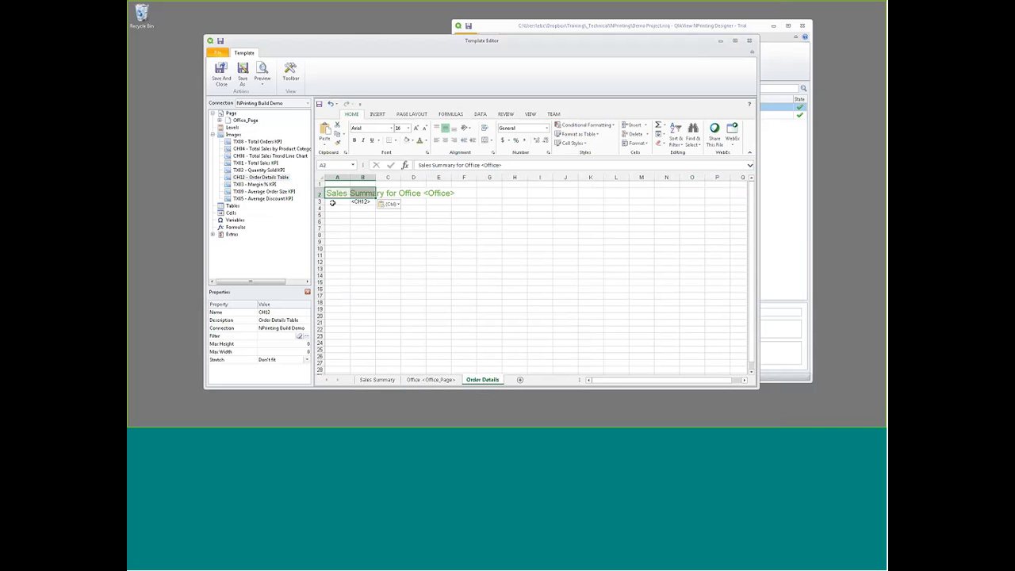
# Step: Insert a blank row between the title and the CH12 tag on the Order Details sheet
pyautogui.moveTo(333, 203); pyautogui.dragTo(325, 203)
pyautogui.rightClick(324, 202)
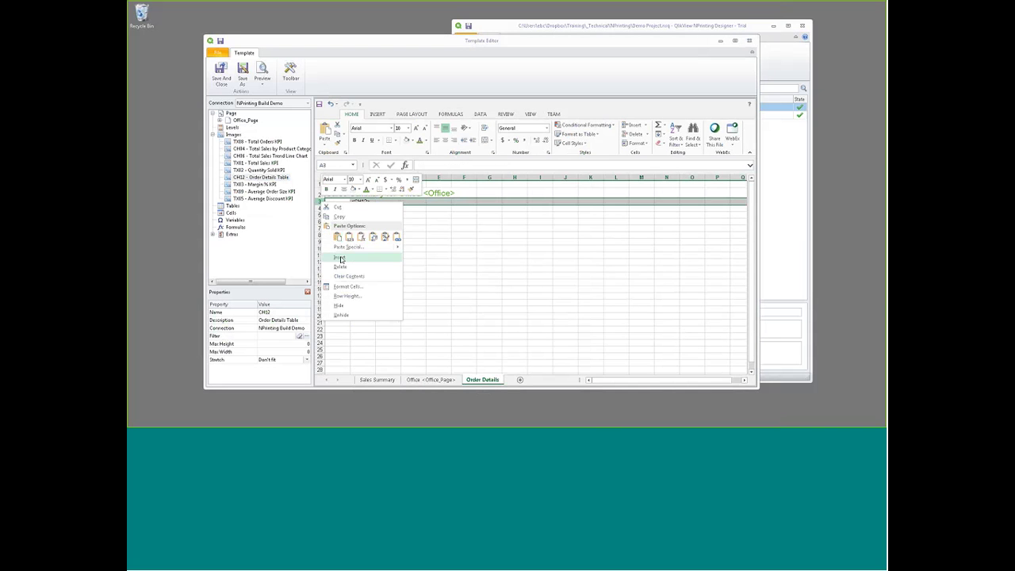
pyautogui.click(349, 259)
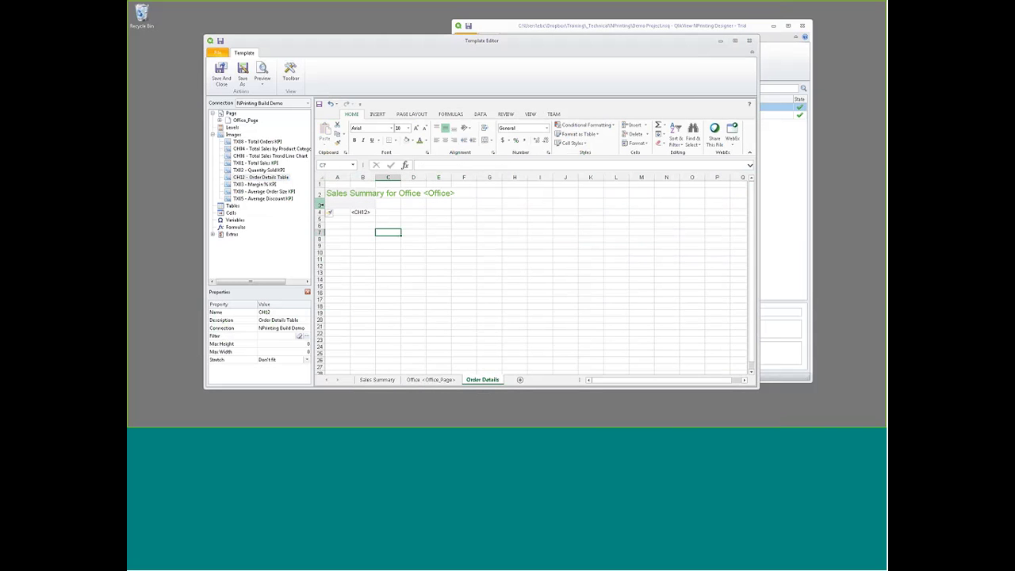
# Step: Paste blank cell A5 over A3 to clear its title formatting, and shade the whole title row 2 light grey
pyautogui.click(337, 218)
pyautogui.hotkey('ctrl', 'c')
pyautogui.click(337, 204)
pyautogui.hotkey('ctrl', 'v')
pyautogui.press('ctrl')
pyautogui.click(382, 195)
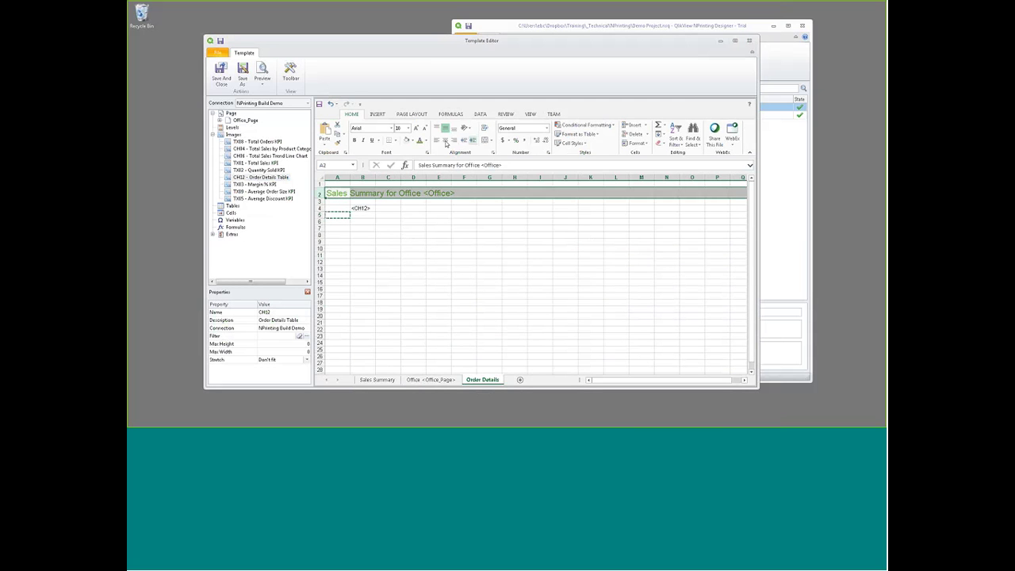
pyautogui.click(406, 244)
# Step: Replace the title in cell A2 of the Order Details sheet with "Order Details"
pyautogui.click(337, 194)
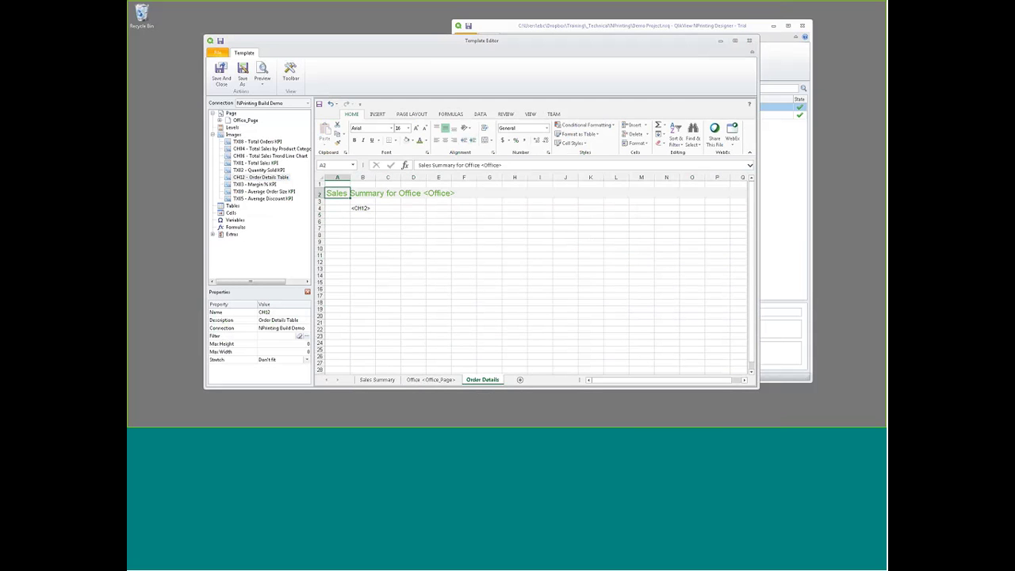
pyautogui.write('Or')
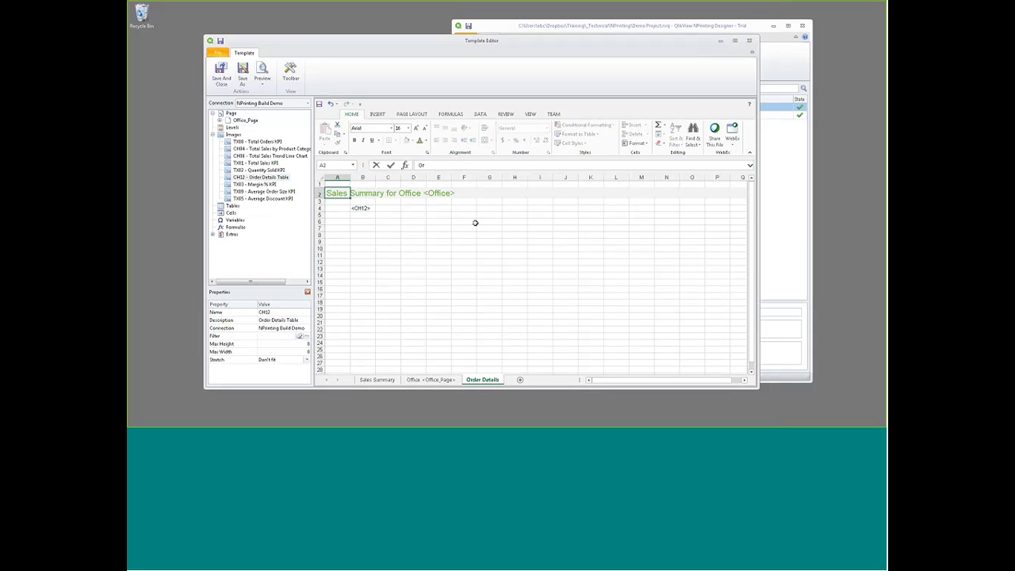
pyautogui.write('der')
pyautogui.press('BackSpace')
pyautogui.press('BackSpace')
pyautogui.press('BackSpace')
pyautogui.press('BackSpace')
pyautogui.press('BackSpace')
pyautogui.write('Orde')
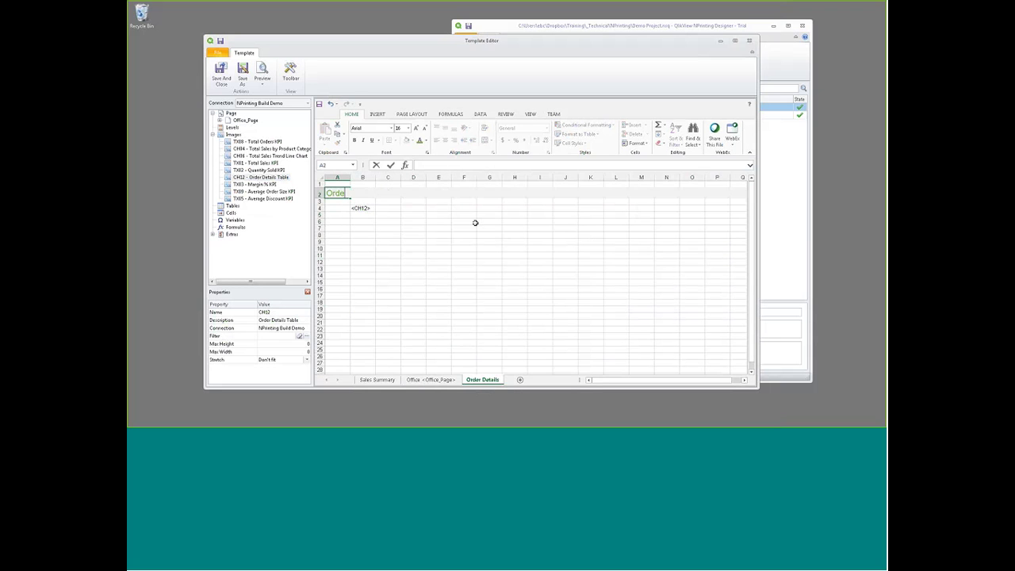
pyautogui.write('r Detila')
pyautogui.click(388, 201)
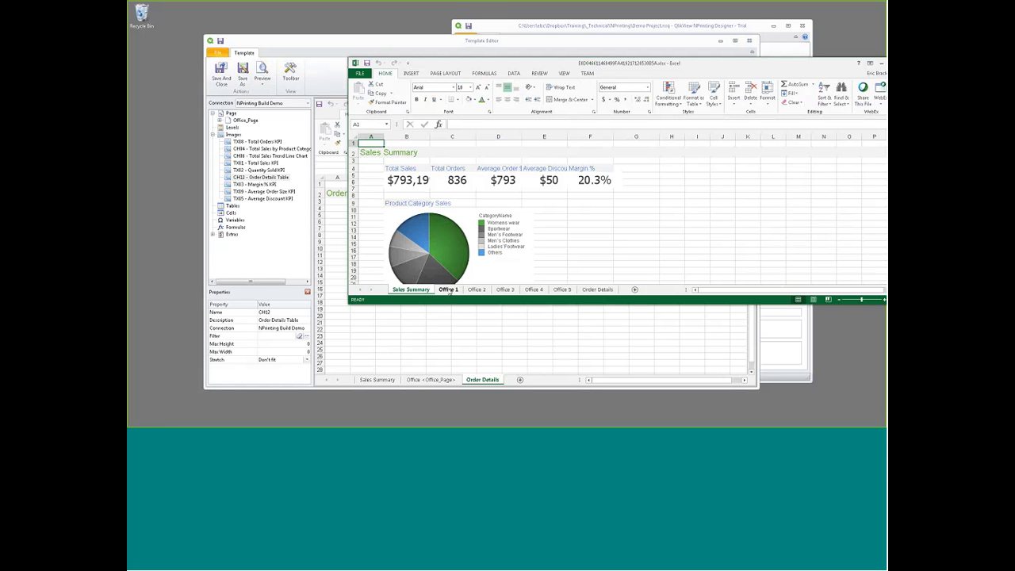
# Step: Preview the report and inspect the table image on the Order Details sheet
pyautogui.click(598, 289)
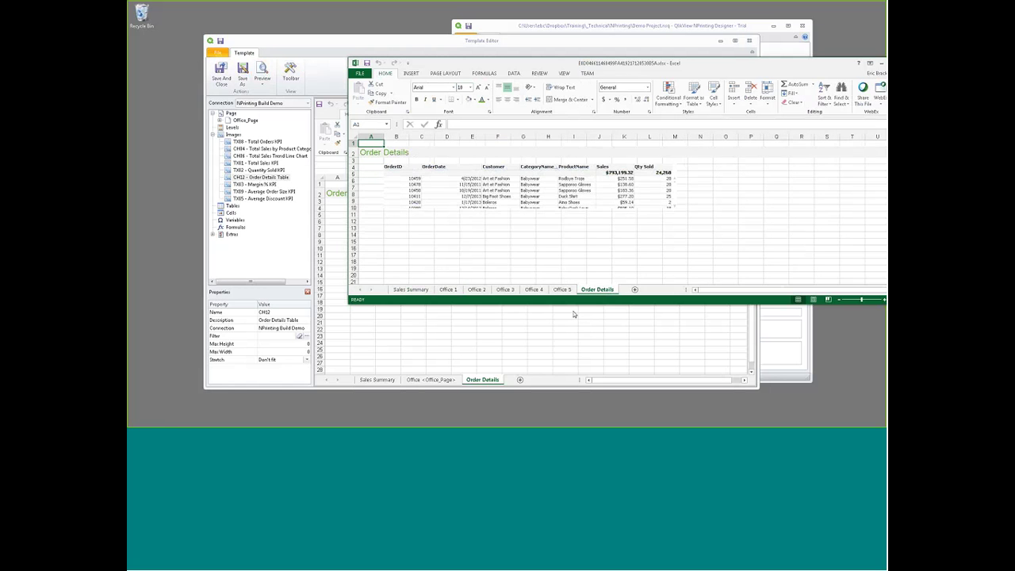
pyautogui.click(415, 202)
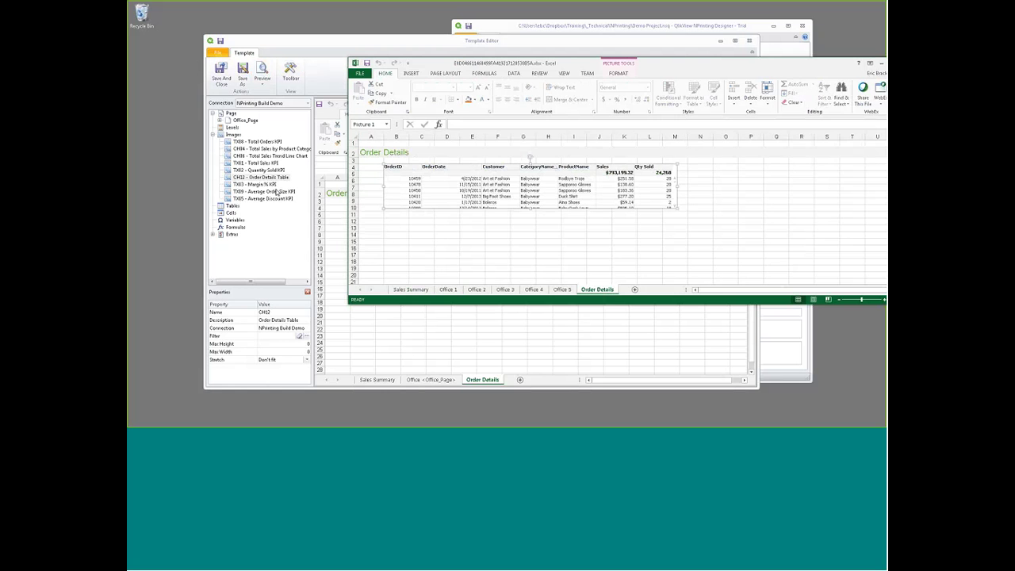
# Step: Add the Order Details Table from the NPrinting Build Demo connection to the template's Tables
pyautogui.click(232, 206)
pyautogui.rightClick(234, 207)
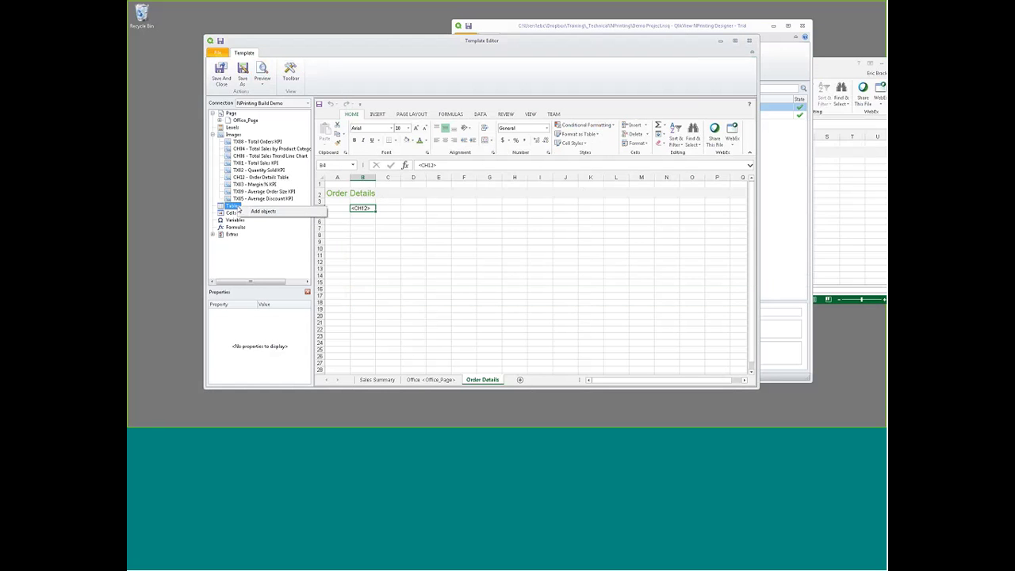
pyautogui.click(262, 211)
pyautogui.click(384, 103)
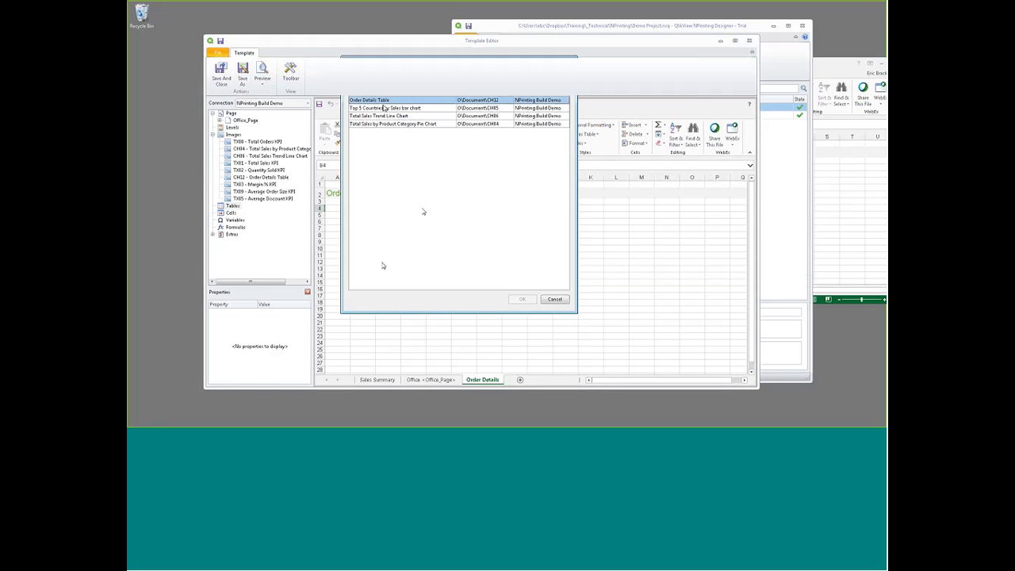
# Step: Enable Show Totals for the Order Details Table and place the table in cell B4, replacing the CH12 image tag
pyautogui.click(254, 213)
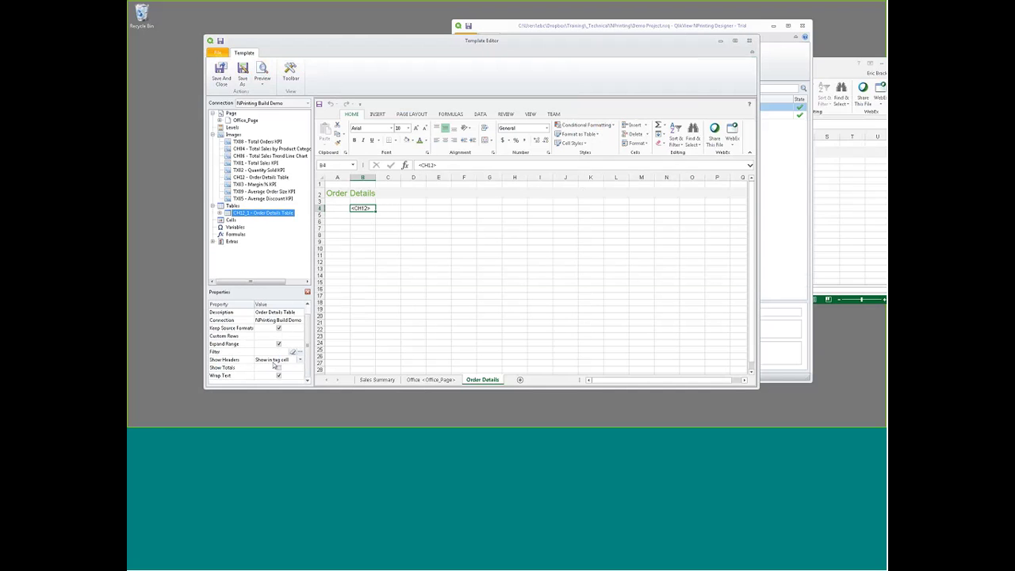
pyautogui.click(277, 367)
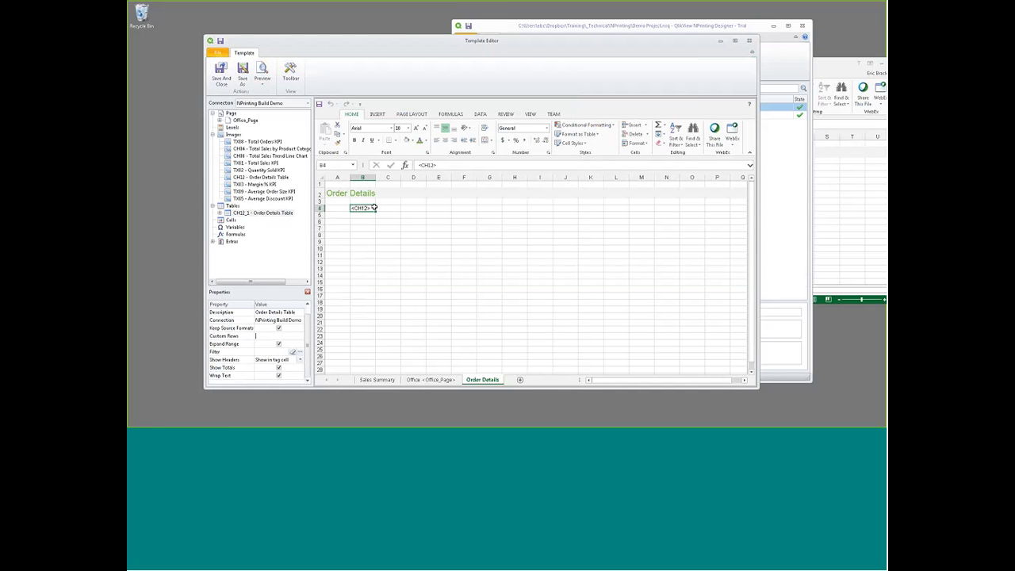
pyautogui.moveTo(373, 207)
pyautogui.mouseDown()
pyautogui.moveTo(392, 213)
pyautogui.moveTo(370, 208)
pyautogui.mouseUp()
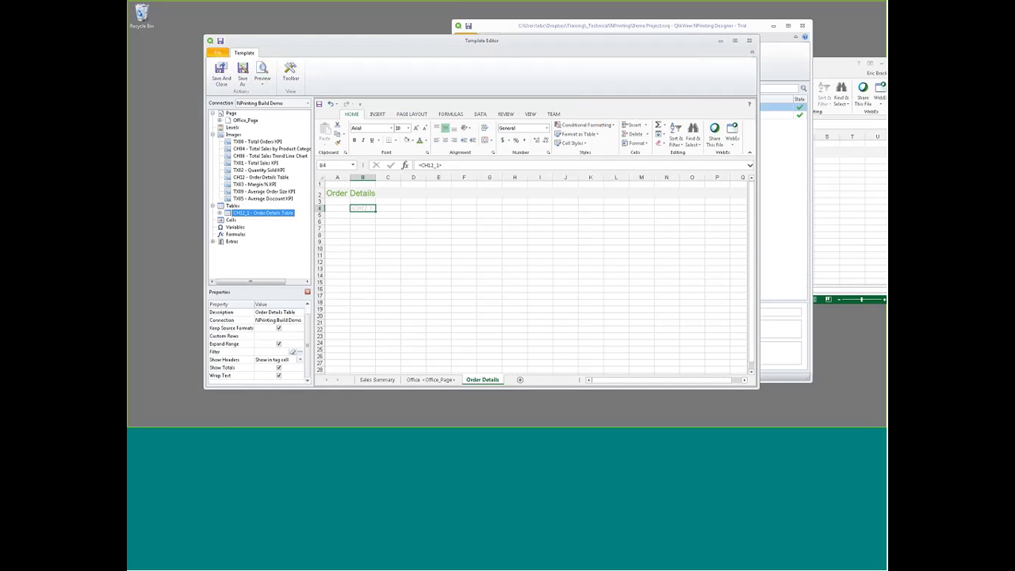
pyautogui.click(432, 290)
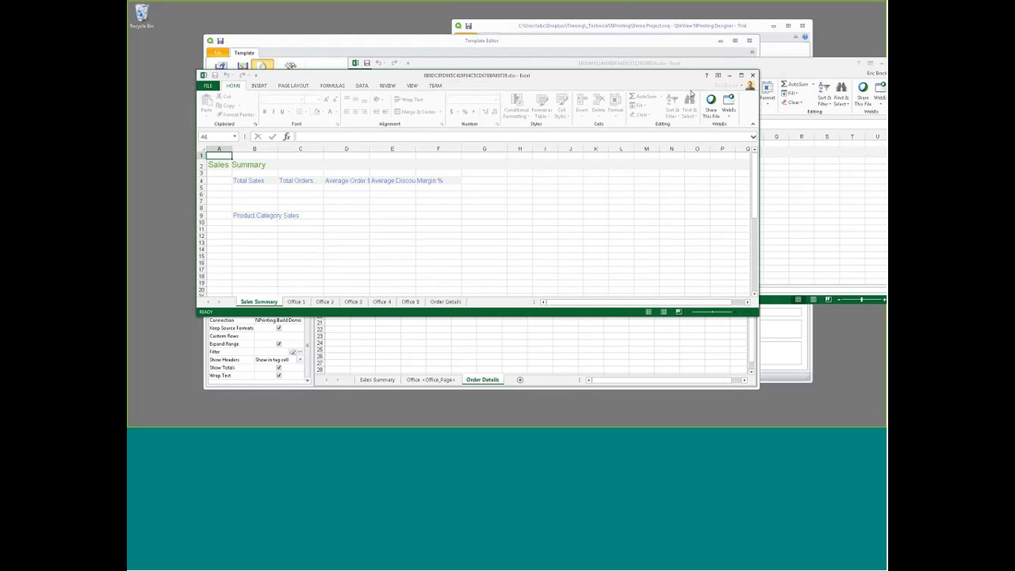
# Step: Preview the report in a maximized window and examine the order rows on the Order Details sheet
pyautogui.doubleClick(635, 79)
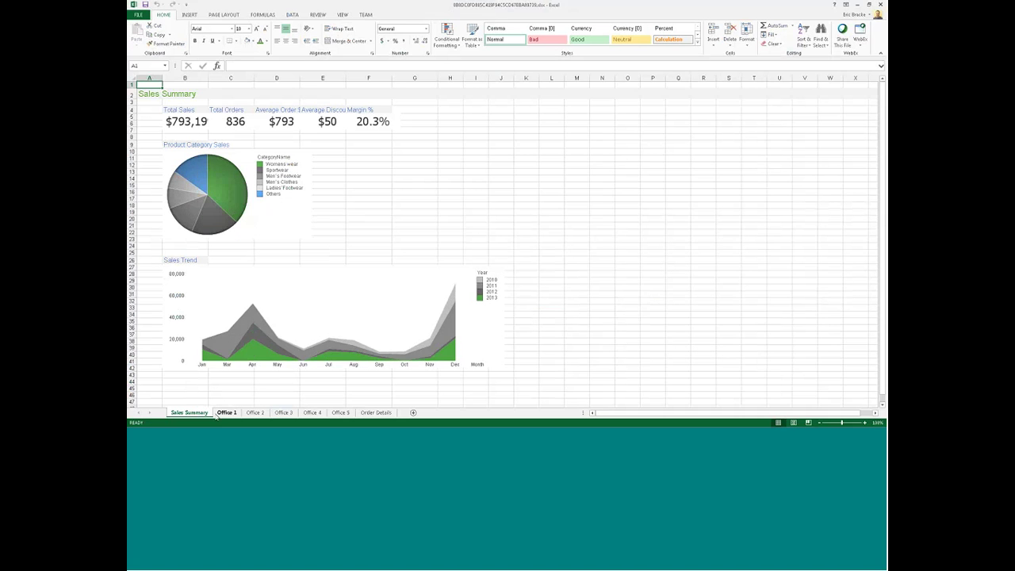
pyautogui.click(225, 412)
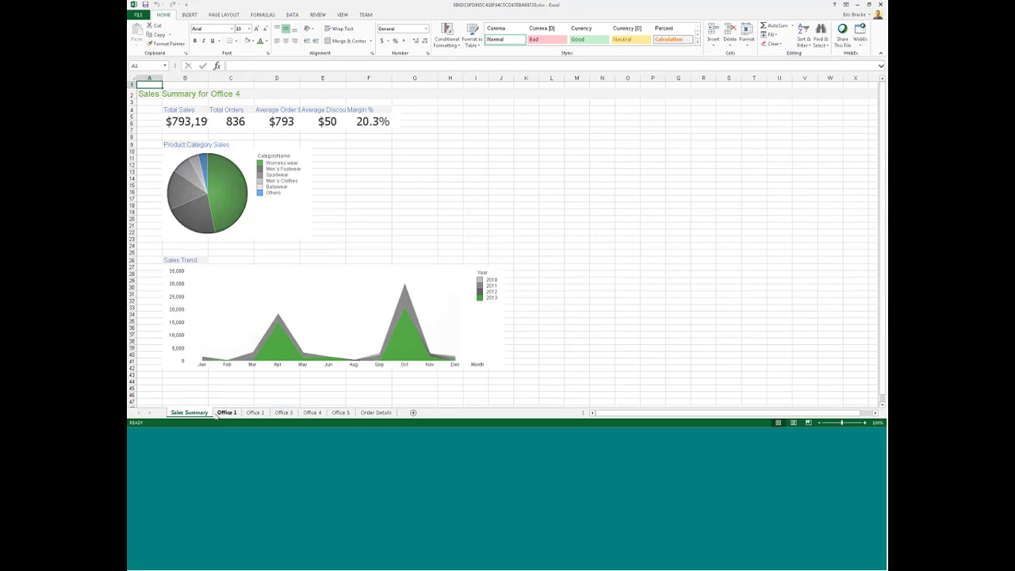
pyautogui.click(376, 412)
pyautogui.scroll(-1, 407, 268)
pyautogui.moveTo(401, 222); pyautogui.dragTo(141, 287)
pyautogui.doubleClick(282, 269)
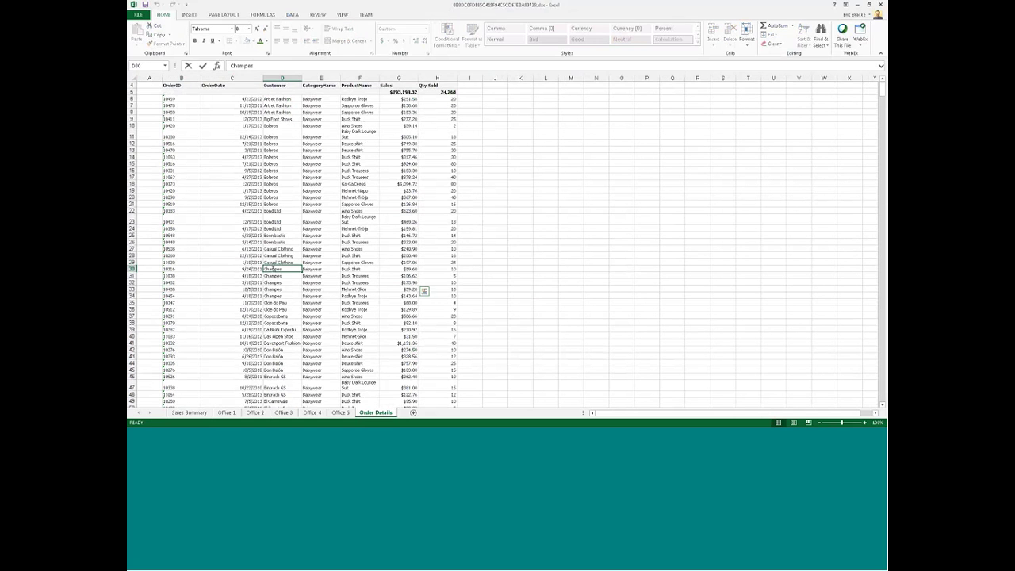
# Step: Look through the Order Details table in the preview from the totals row down to the last orders, and return to the first rows
pyautogui.click(321, 276)
pyautogui.doubleClick(398, 276)
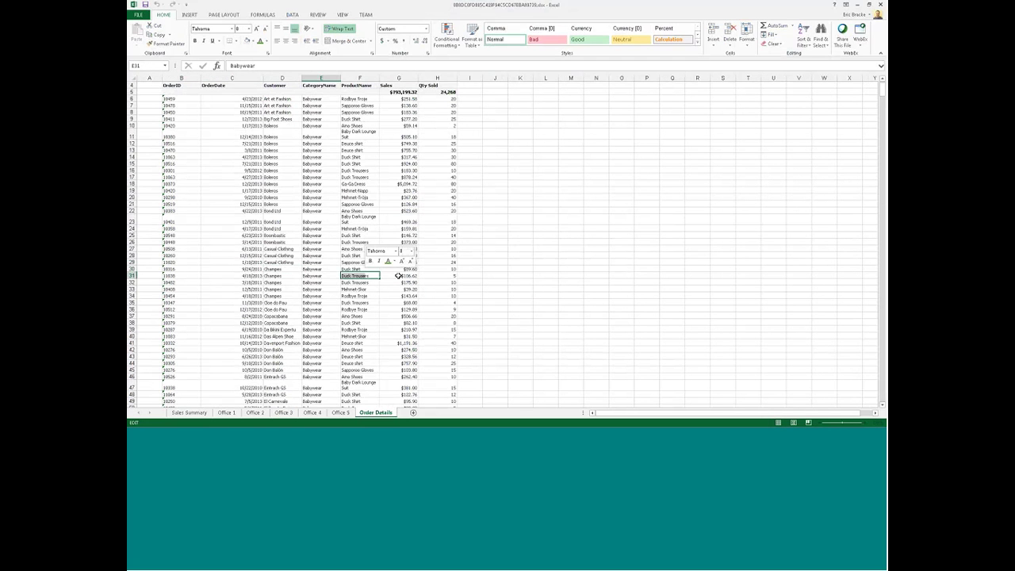
pyautogui.click(398, 275)
pyautogui.click(465, 280)
pyautogui.click(479, 276)
pyautogui.scroll(1, 485, 299)
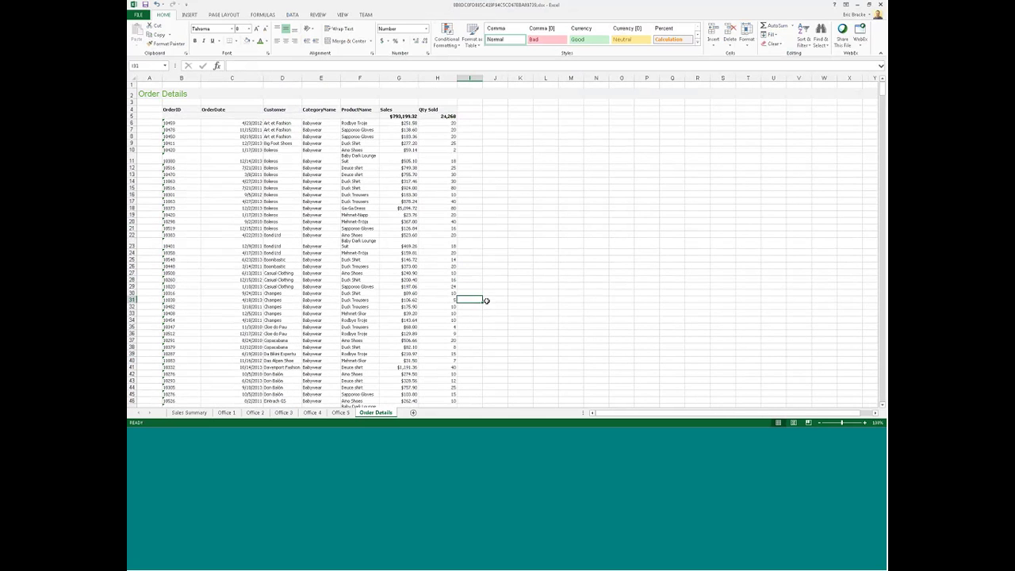
pyautogui.scroll(-15, 492, 286)
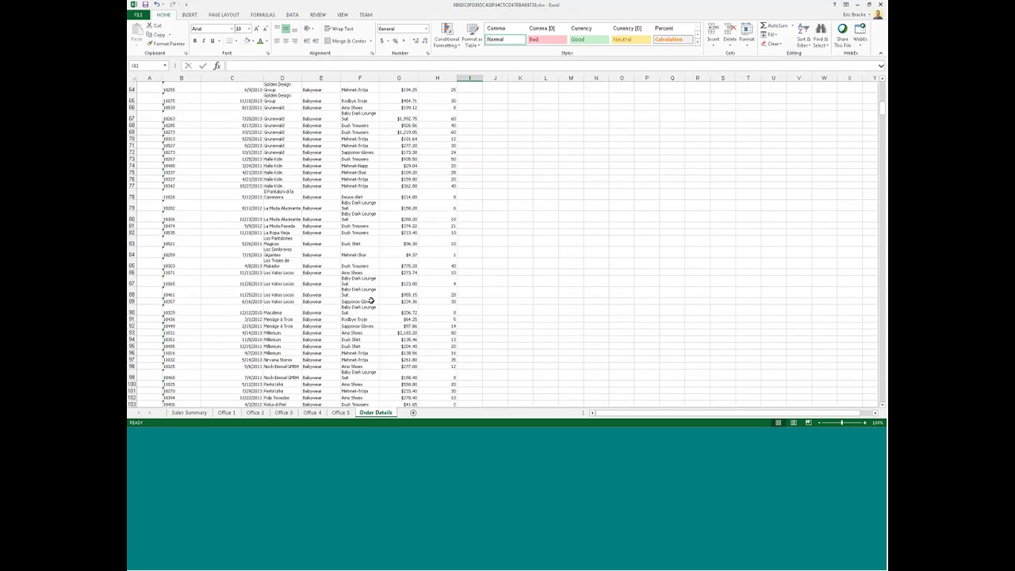
pyautogui.scroll(-10, 459, 307)
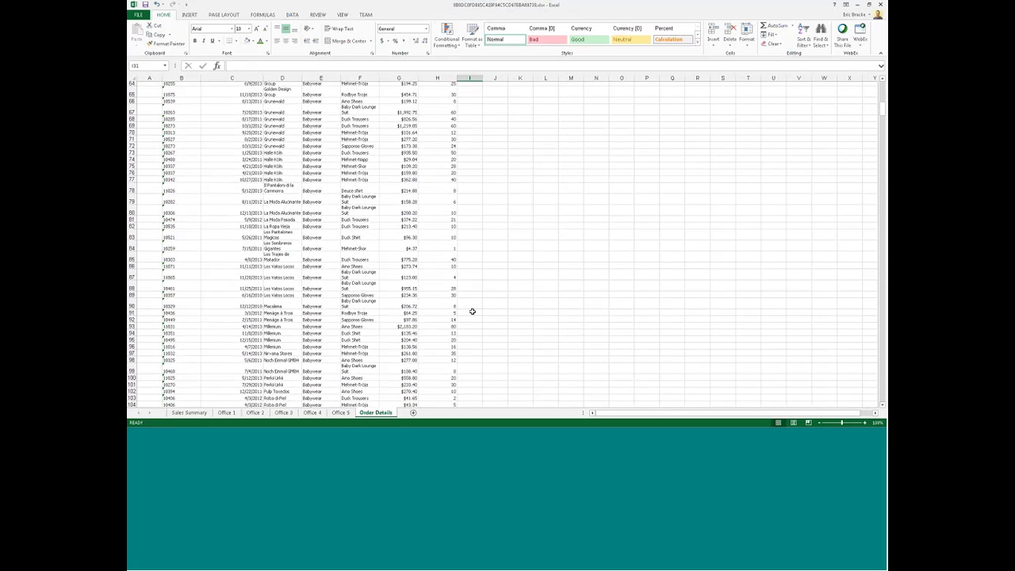
pyautogui.click(471, 204)
pyautogui.press('Down')
pyautogui.moveTo(882, 119); pyautogui.dragTo(854, 371)
pyautogui.hotkey('ctrl', 'Home')
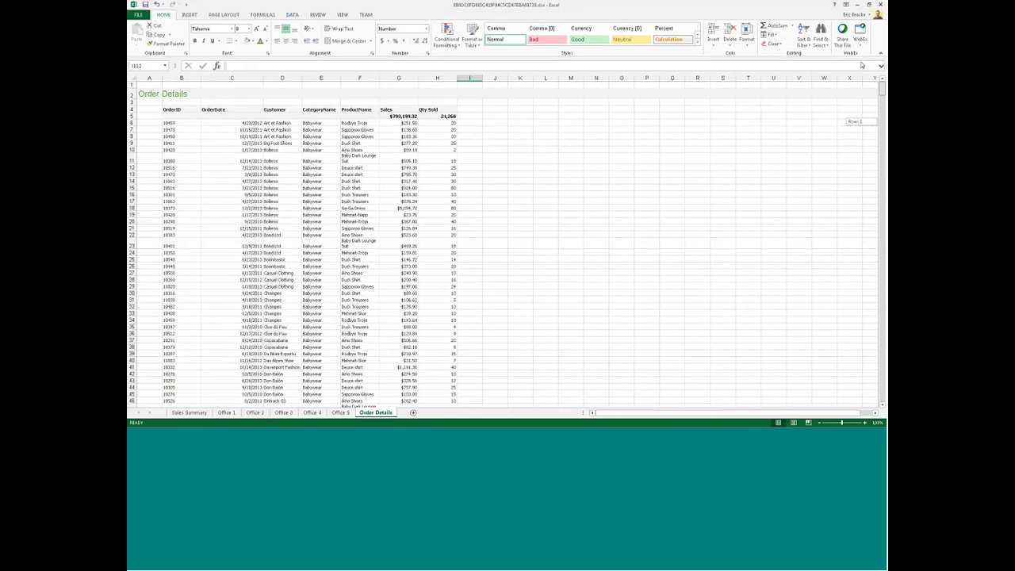
pyautogui.click(216, 95)
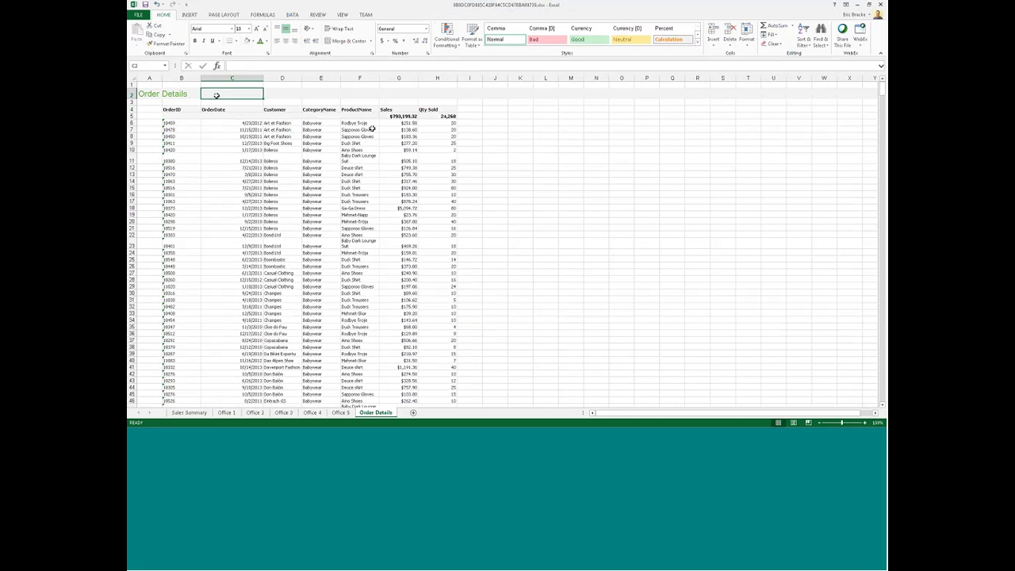
# Step: Review the Office 4, Office 3 and Sales Summary sheets of the previewed report
pyautogui.click(312, 412)
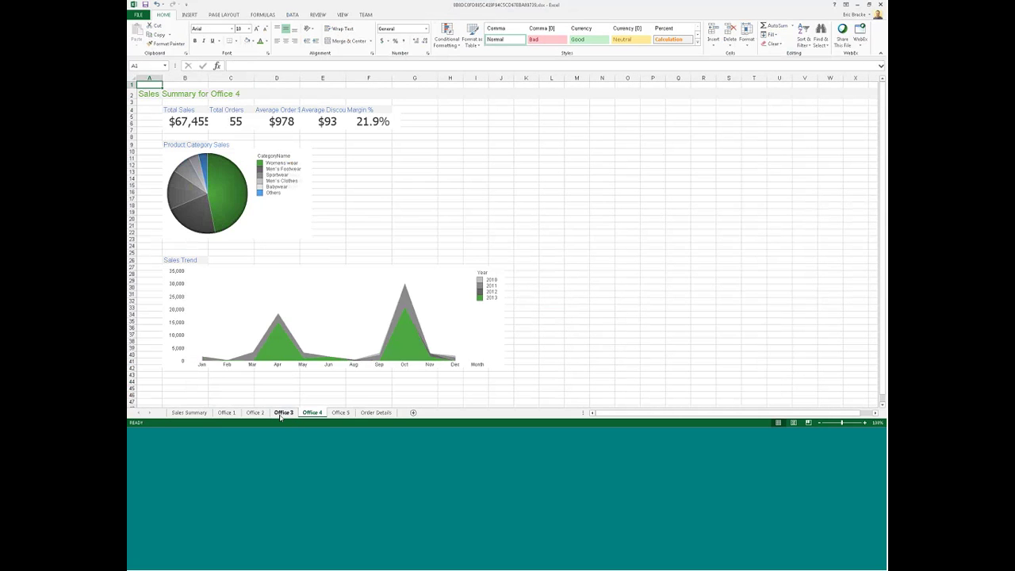
pyautogui.click(283, 412)
pyautogui.click(189, 412)
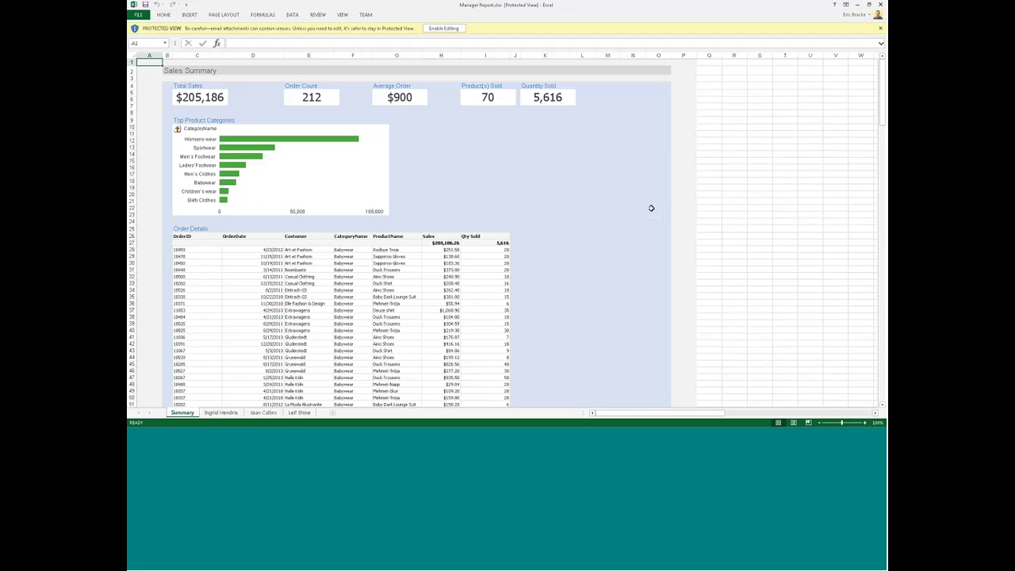
# Step: Examine the Manager Report workbook's Summary sheet and compare it with the sheets generated for the individual people
pyautogui.click(640, 226)
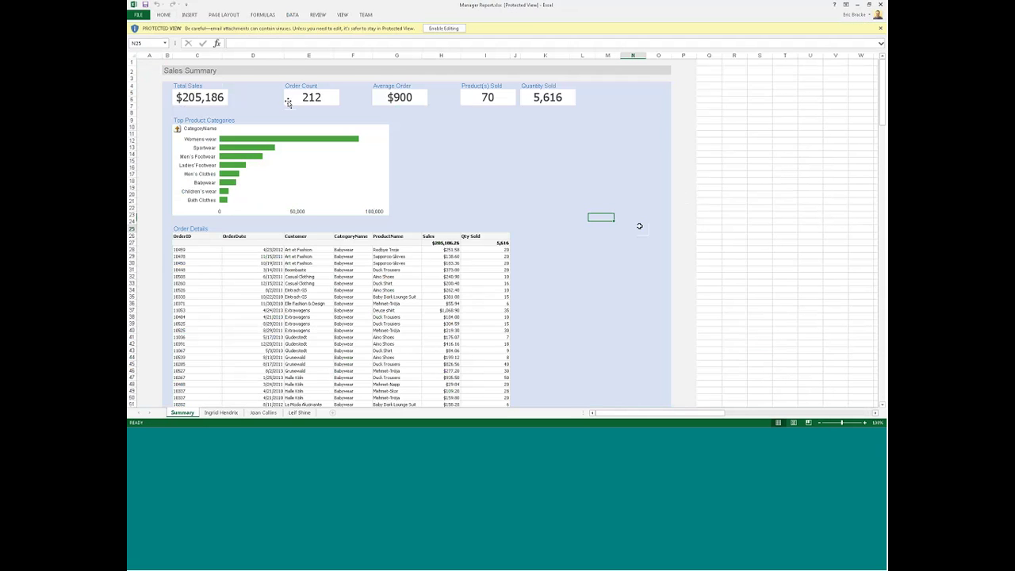
pyautogui.scroll(-4, 580, 333)
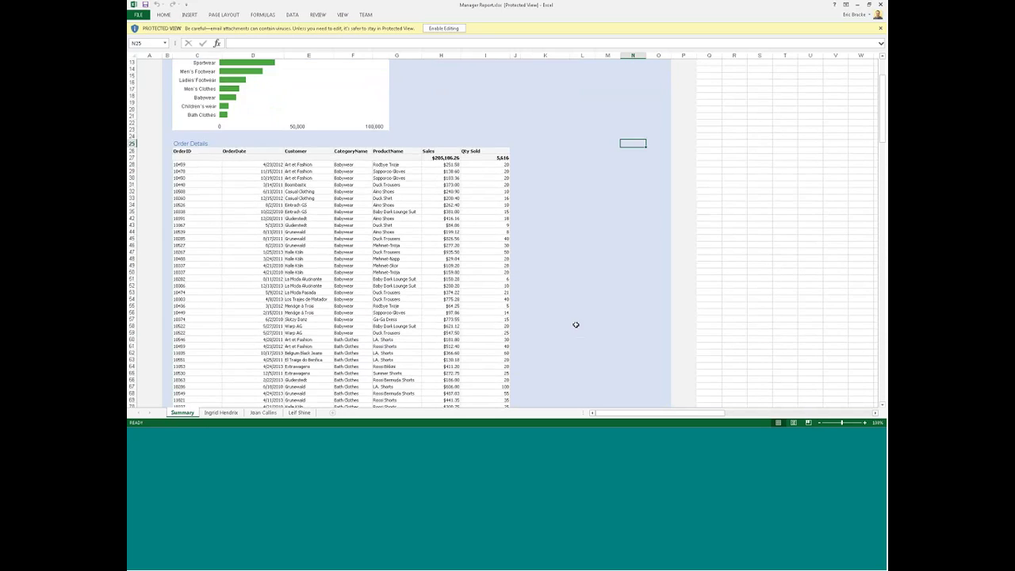
pyautogui.scroll(5, 567, 311)
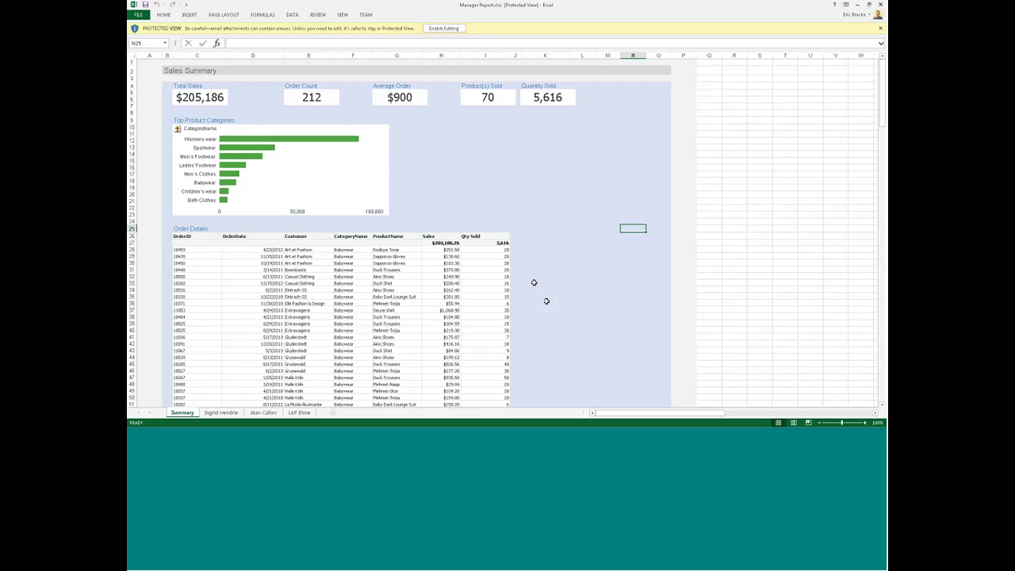
pyautogui.scroll(-1, 547, 301)
pyautogui.click(230, 413)
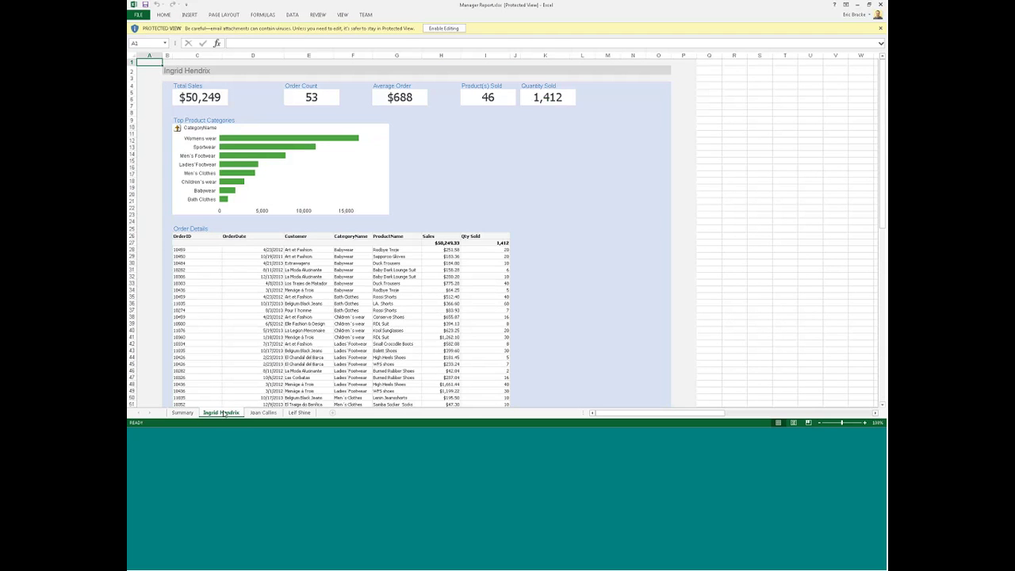
pyautogui.click(263, 413)
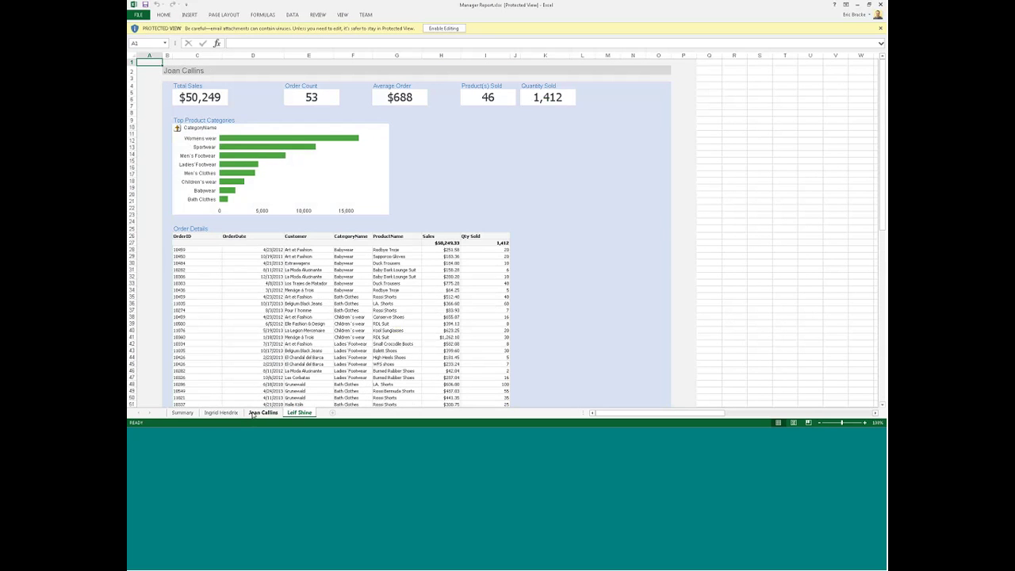
pyautogui.click(221, 413)
pyautogui.click(183, 413)
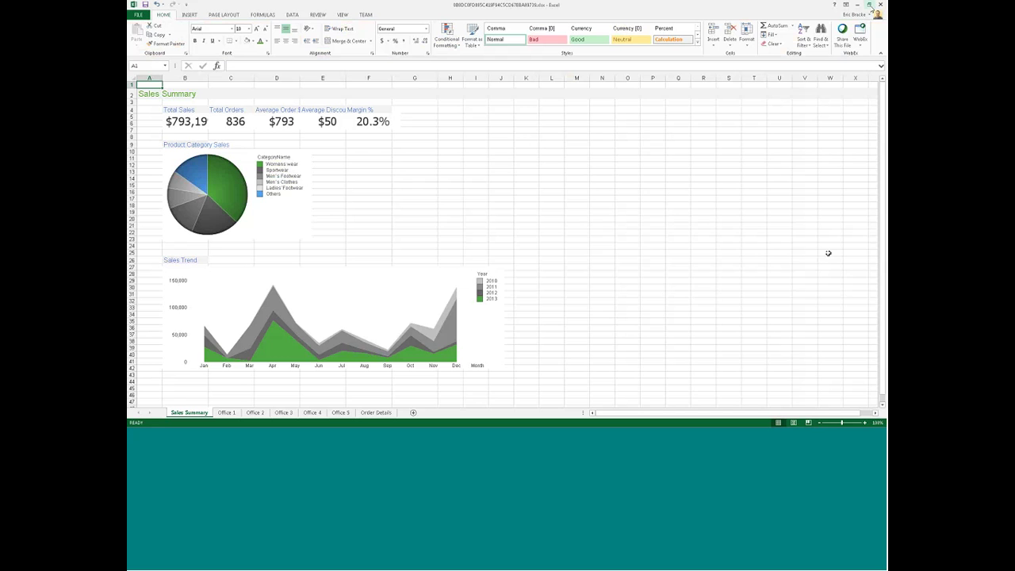
# Step: Close the Excel previews, and save and close the Demo Report together with its template
pyautogui.click(881, 4)
pyautogui.click(507, 228)
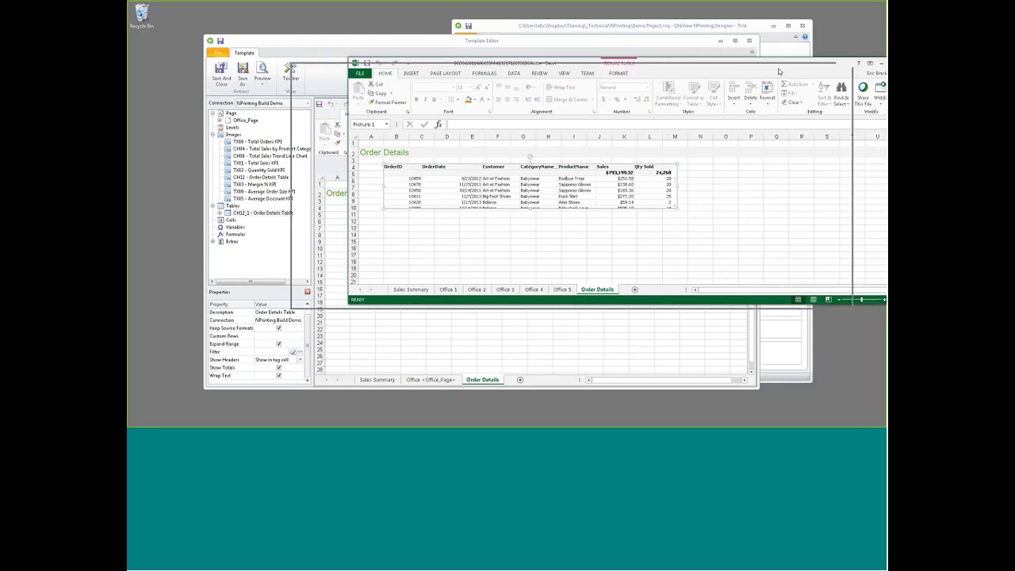
pyautogui.click(844, 69)
pyautogui.click(414, 248)
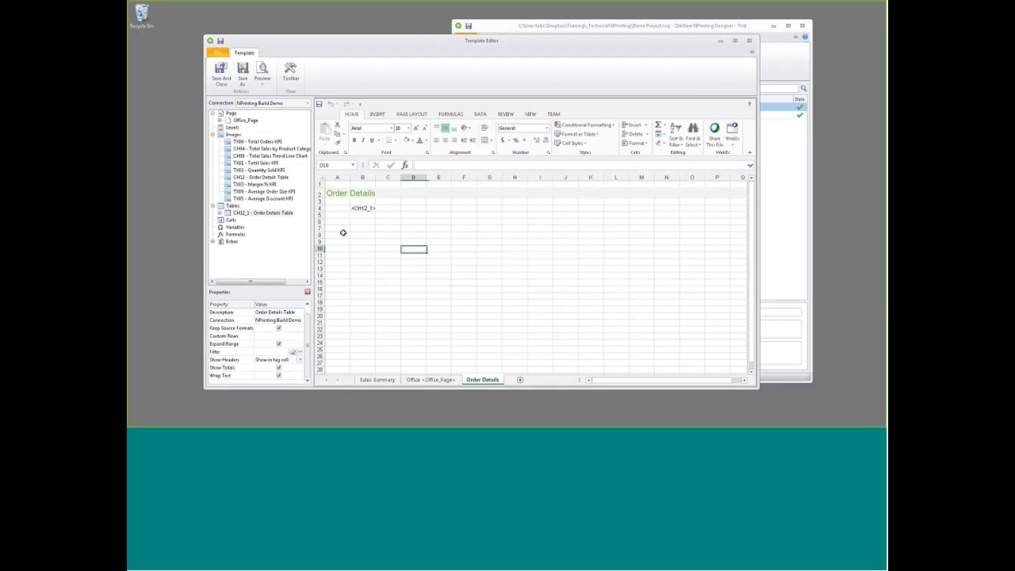
pyautogui.click(221, 71)
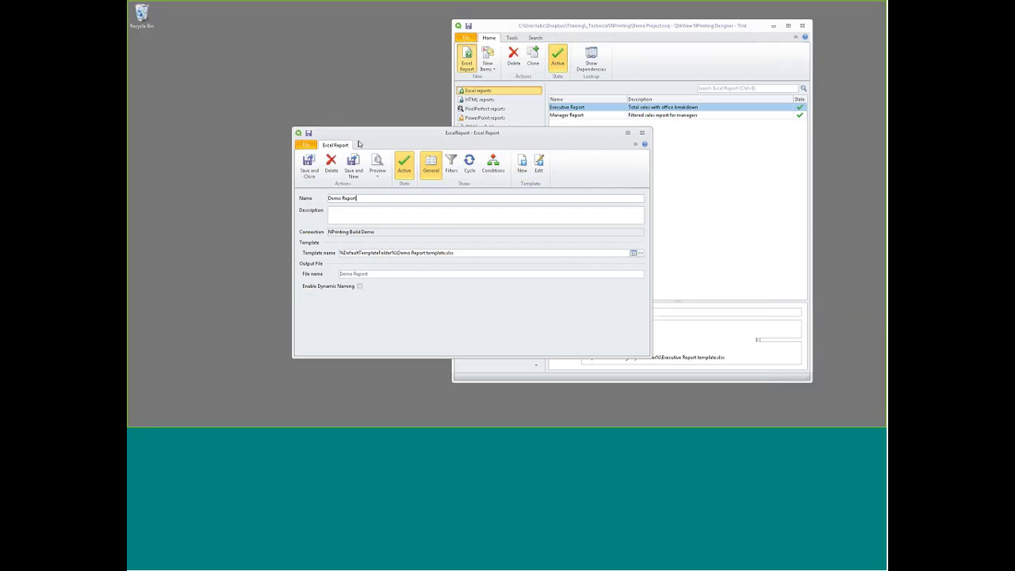
pyautogui.click(310, 170)
# Step: Open the Executive Report's template for editing and view its Office #<Office_Page> sheet
pyautogui.click(571, 108)
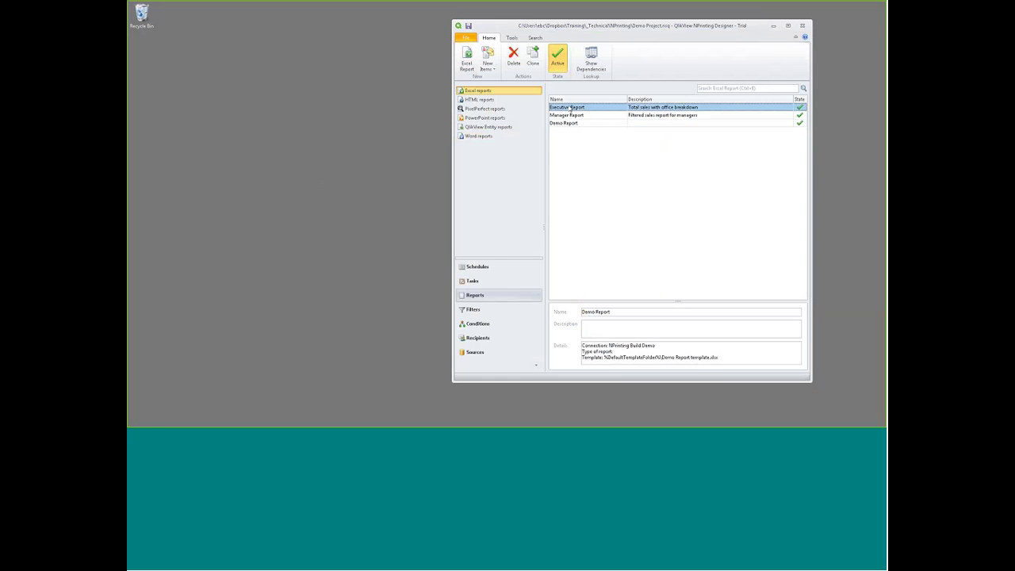
pyautogui.doubleClick(570, 108)
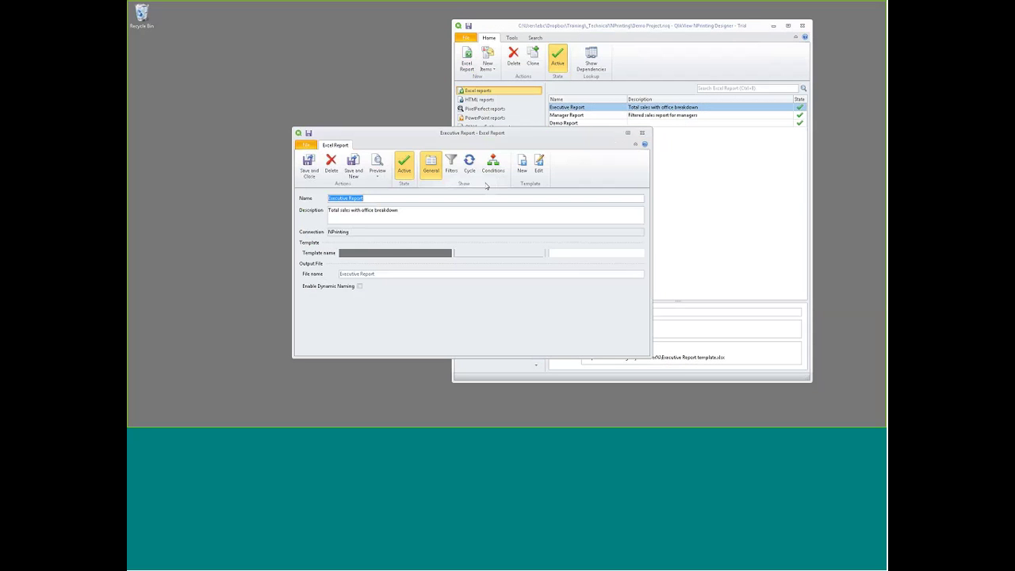
pyautogui.click(539, 164)
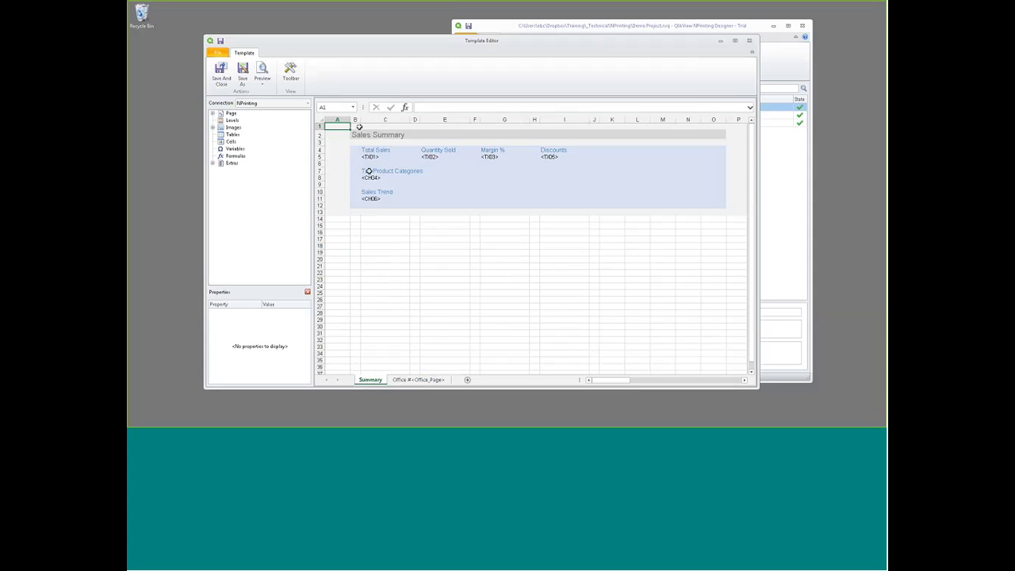
pyautogui.click(418, 380)
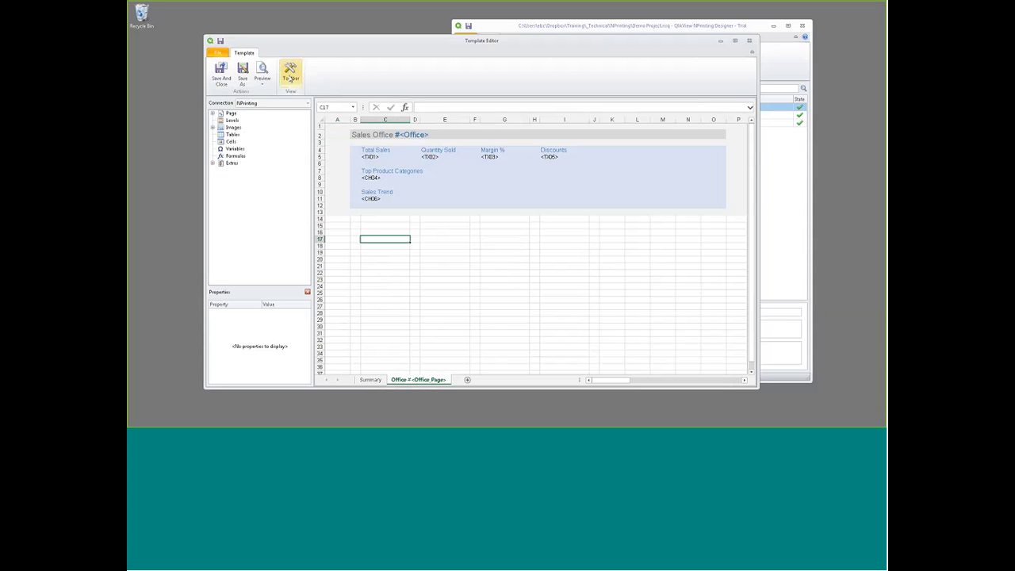
# Step: Preview the Executive Report as a PDF, look through its Sales Summary and Sales Office pages, and close the preview and template
pyautogui.click(263, 79)
pyautogui.click(268, 120)
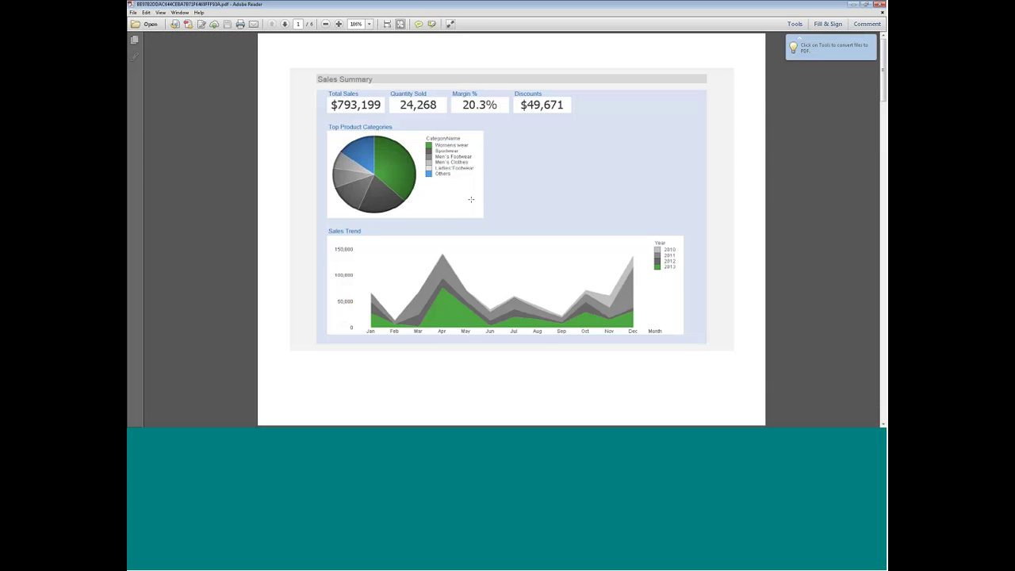
pyautogui.scroll(-3, 470, 200)
pyautogui.scroll(-3, 470, 199)
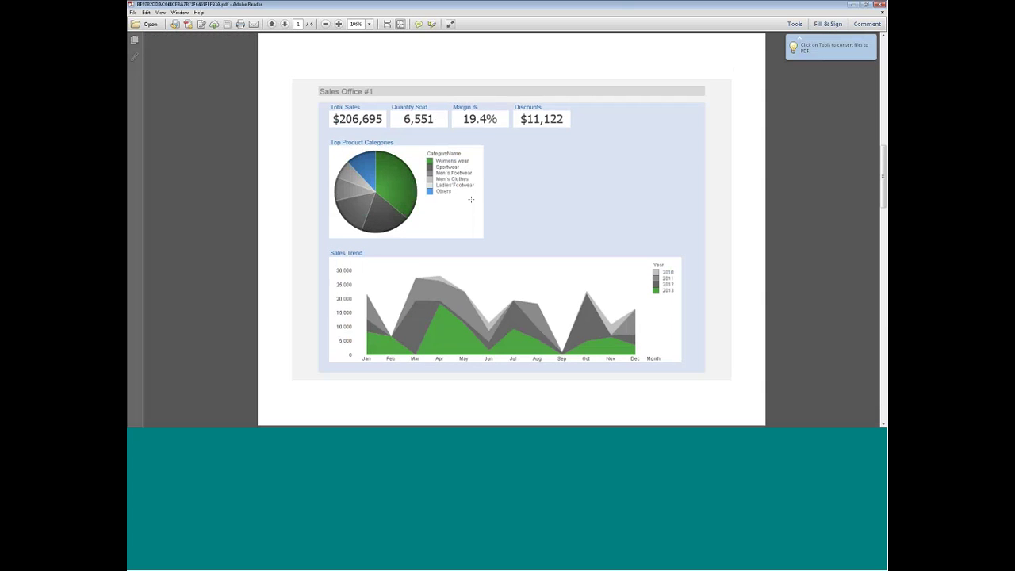
pyautogui.scroll(-10, 471, 199)
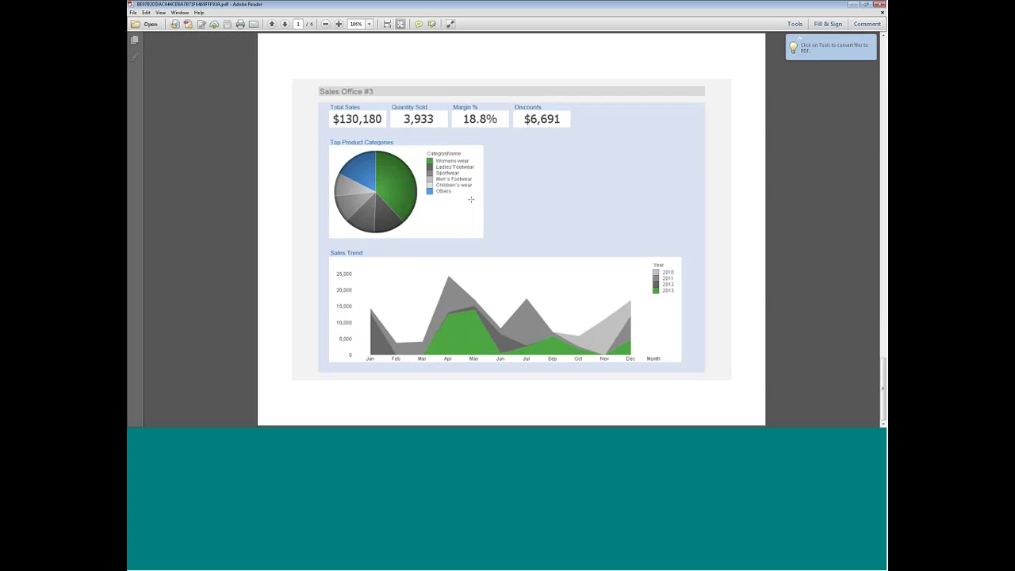
pyautogui.scroll(15, 471, 199)
pyautogui.click(881, 4)
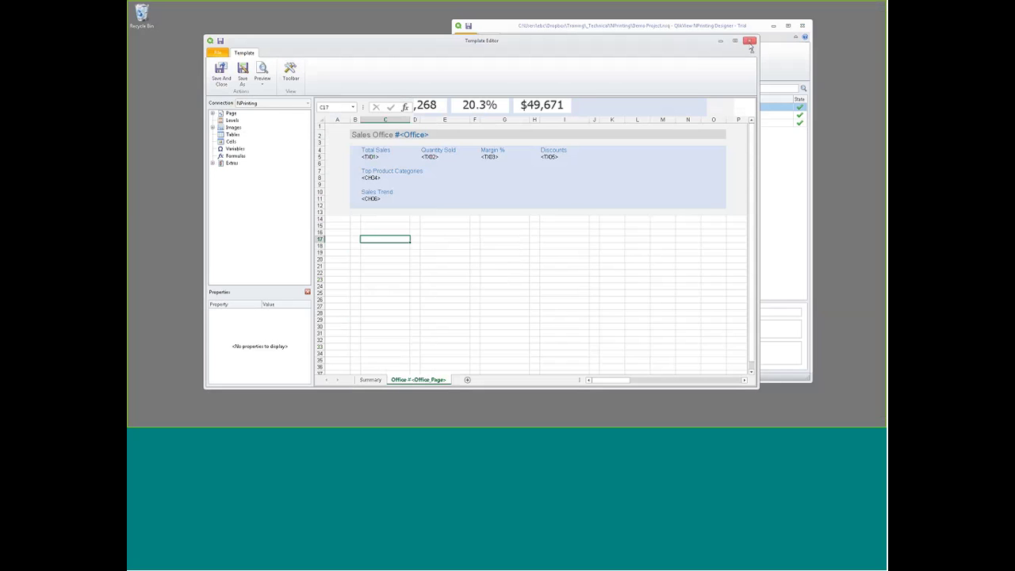
pyautogui.click(751, 48)
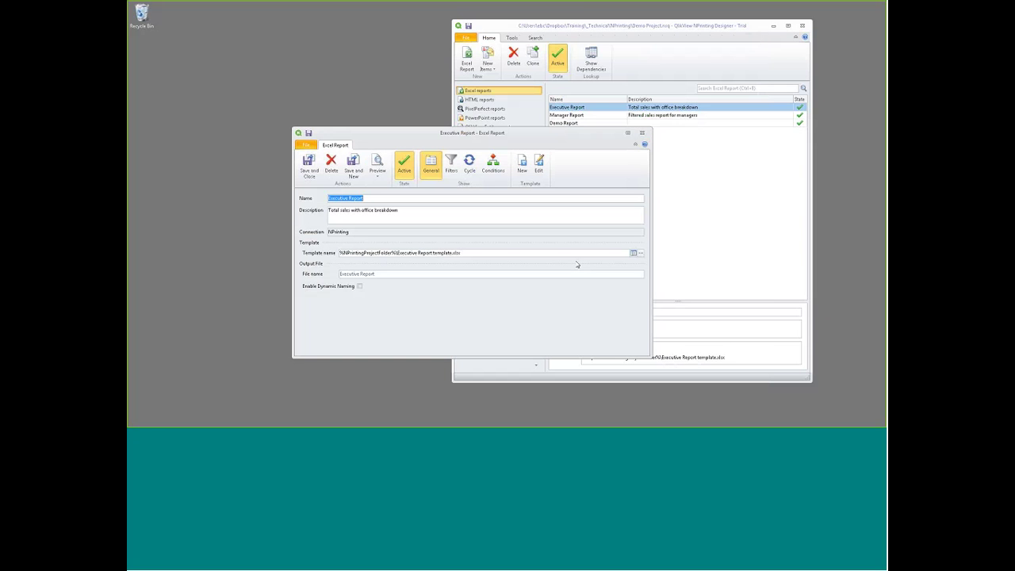
# Step: Switch to the QlikView dashboard, inspect its KPIs and charts, and return to the NPrinting Designer
pyautogui.hotkey('alt', 'Tab')
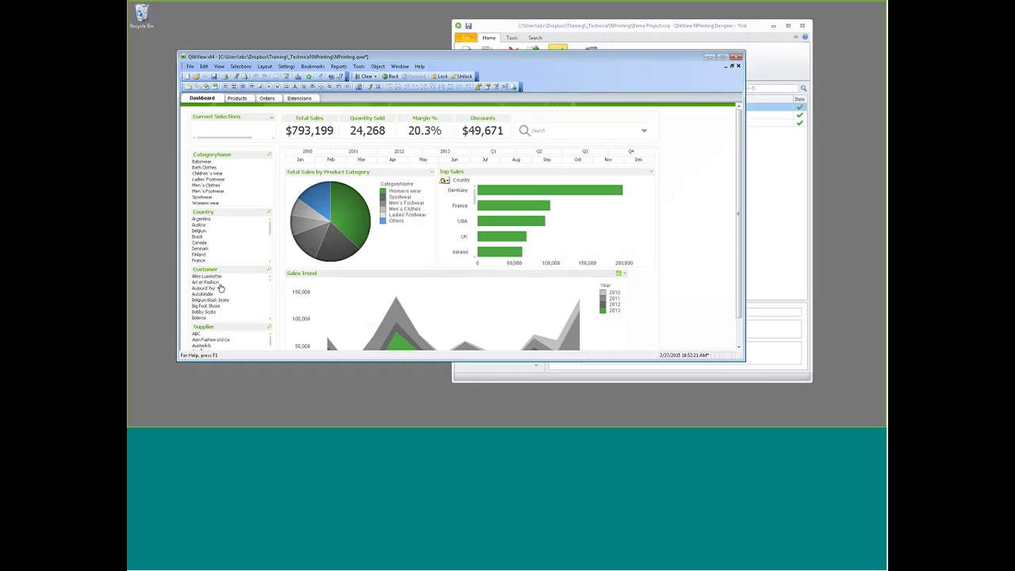
pyautogui.scroll(-2, 728, 237)
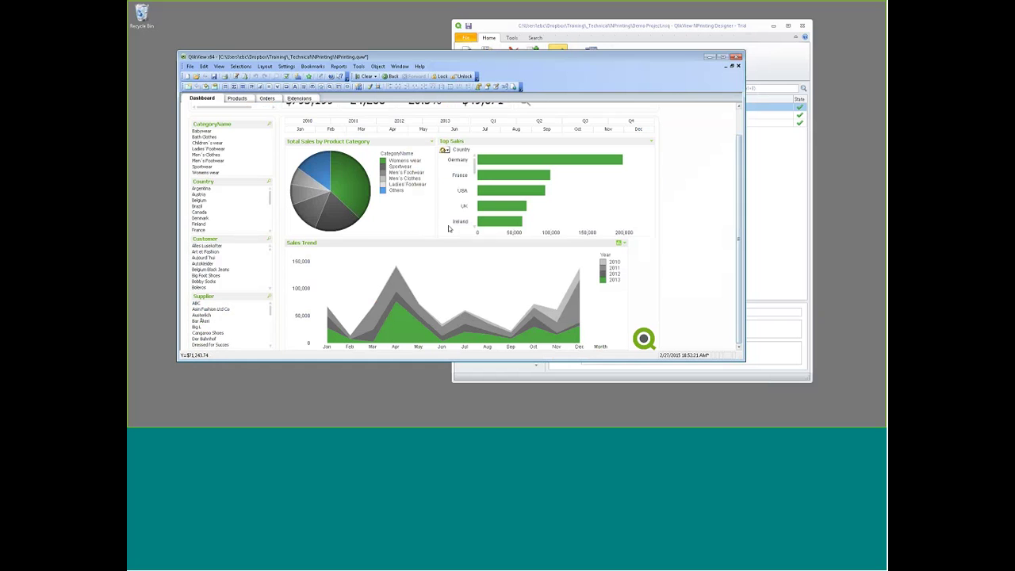
pyautogui.click(776, 200)
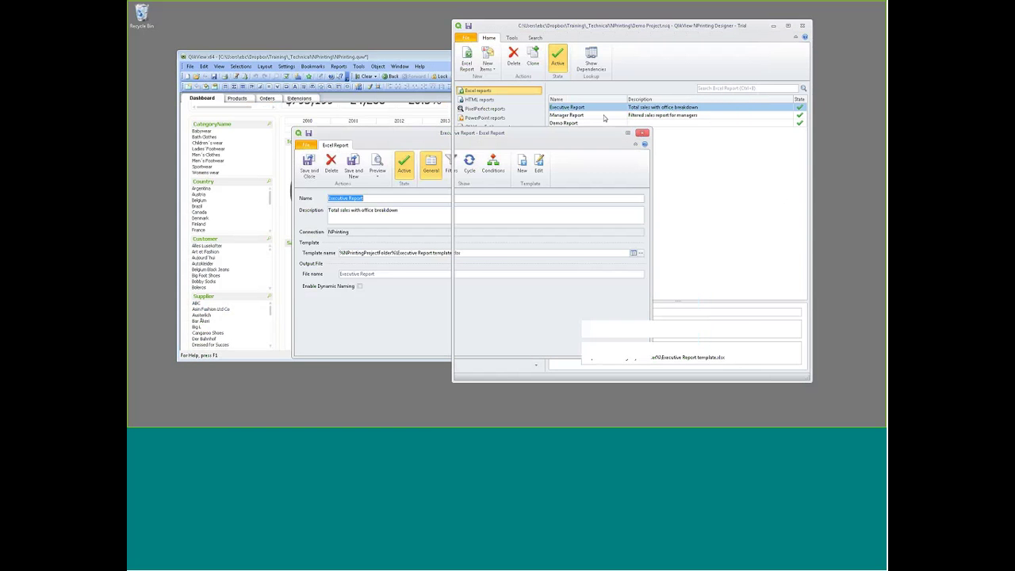
# Step: Close the Executive Report and the QlikView document without saving changes, and show the Schedules section of the Demo Project
pyautogui.click(641, 136)
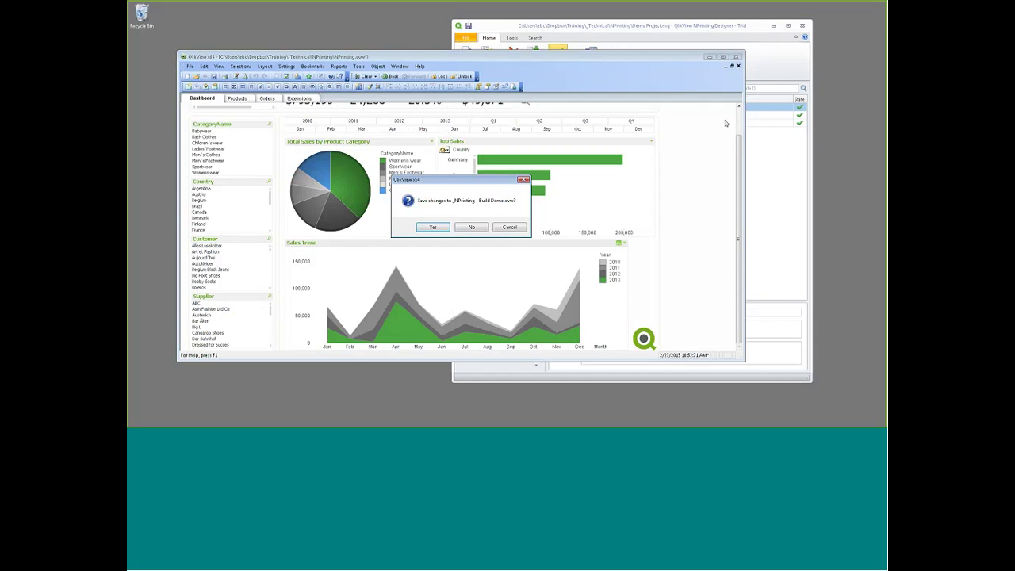
pyautogui.press('n')
pyautogui.press('n')
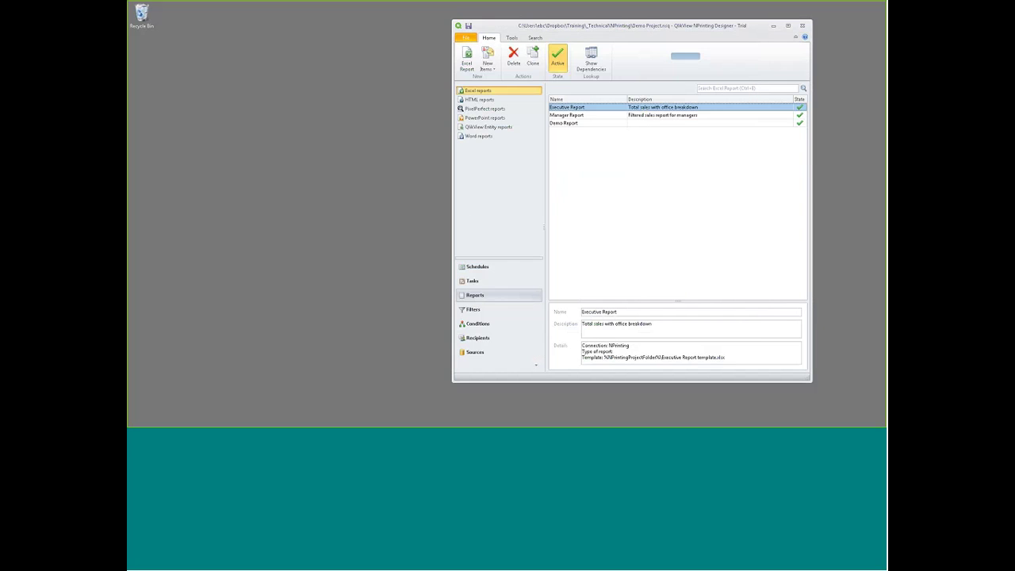
pyautogui.click(802, 26)
pyautogui.press('n')
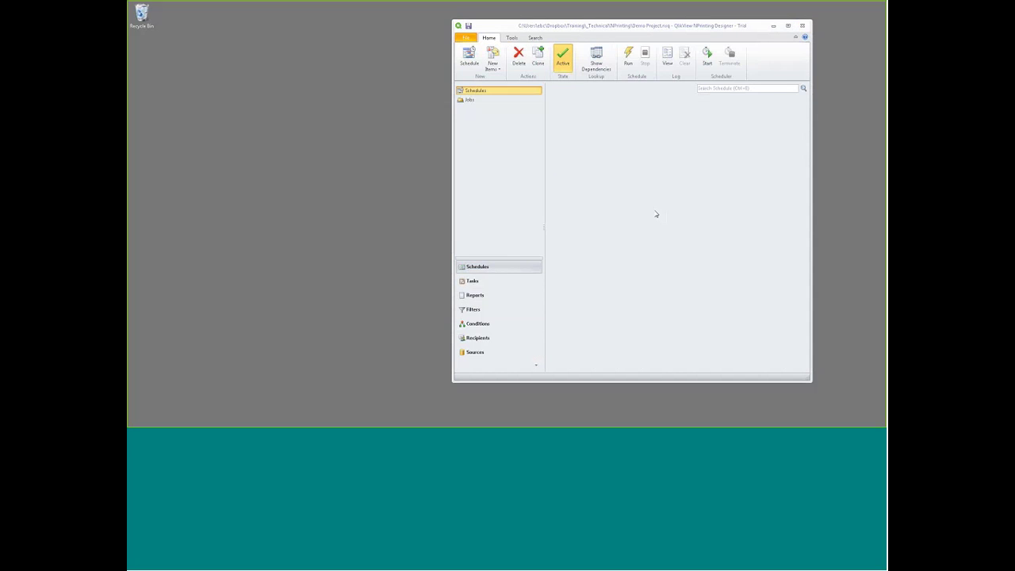